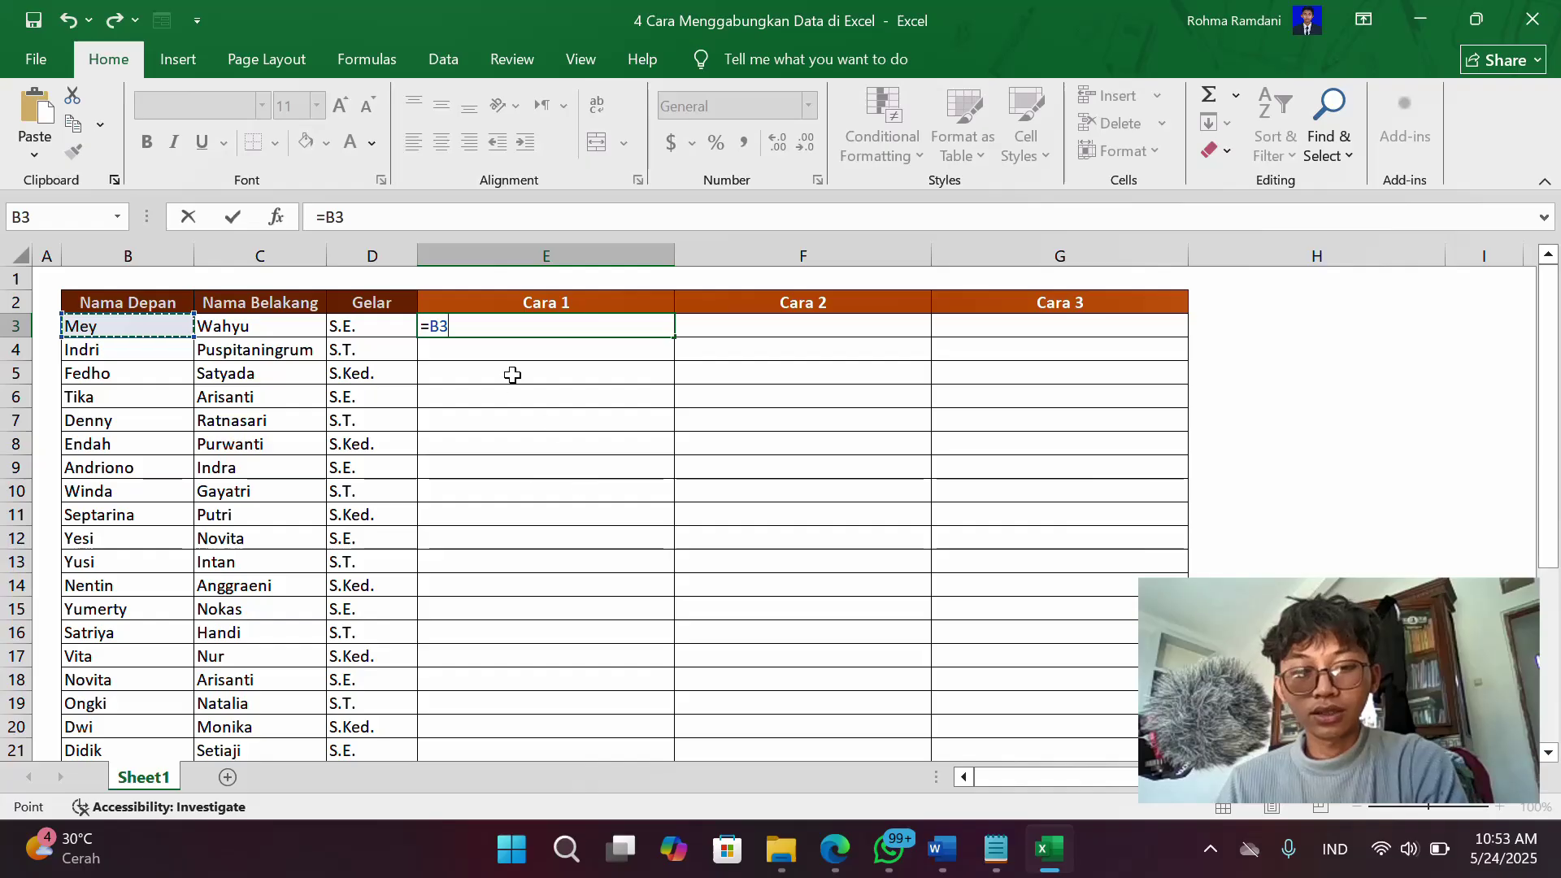
# - Clear the unfinished formula from cell E3 under Cara 1
pyautogui.click(506, 348)
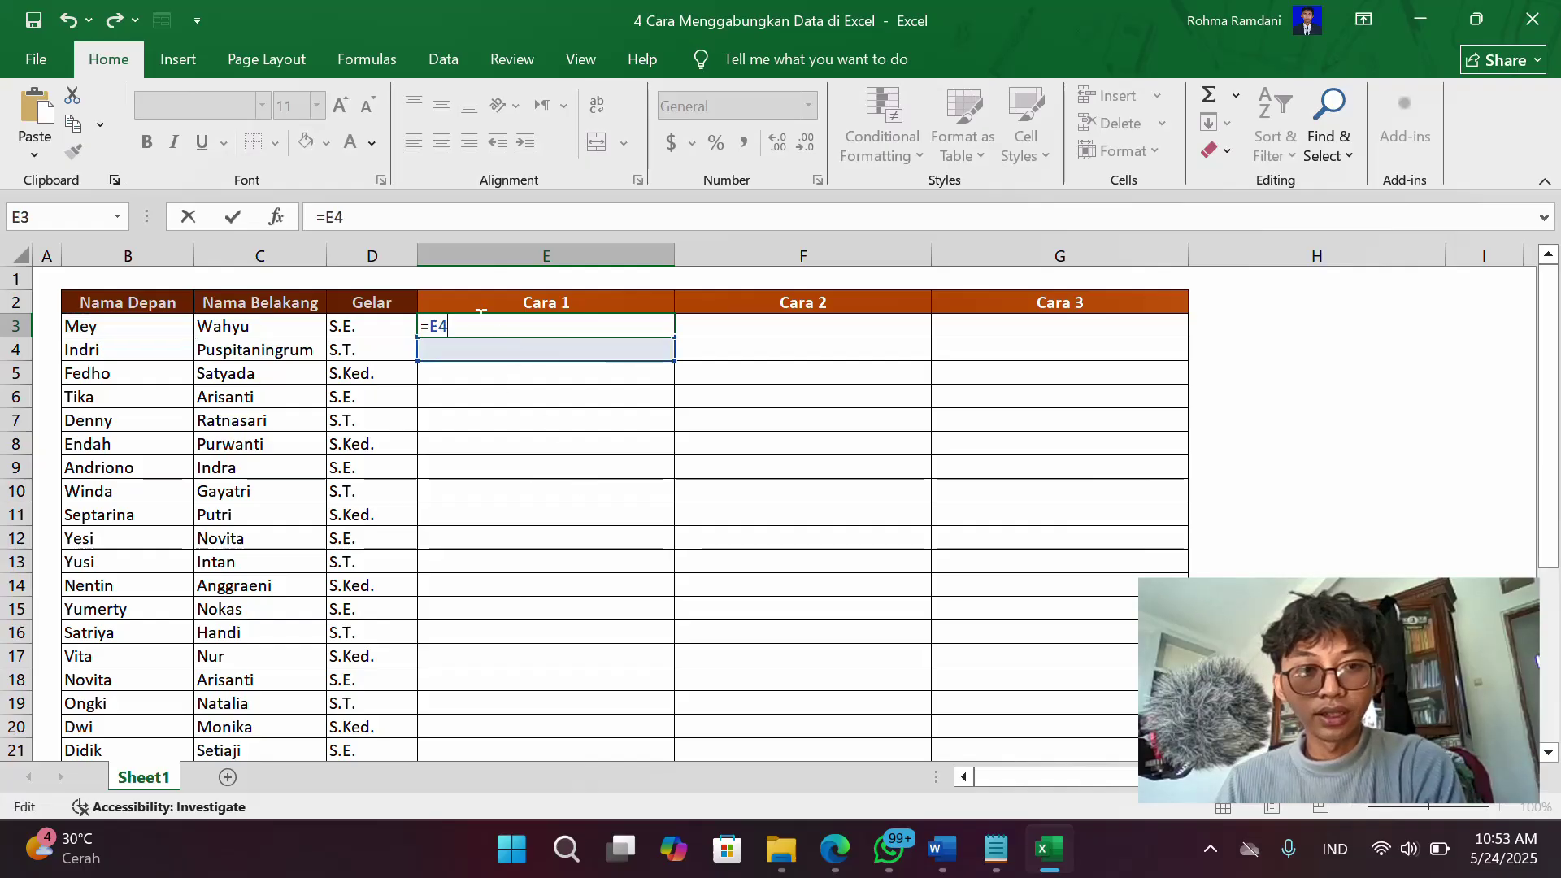
pyautogui.press('BackSpace')
pyautogui.press('BackSpace')
pyautogui.press('BackSpace')
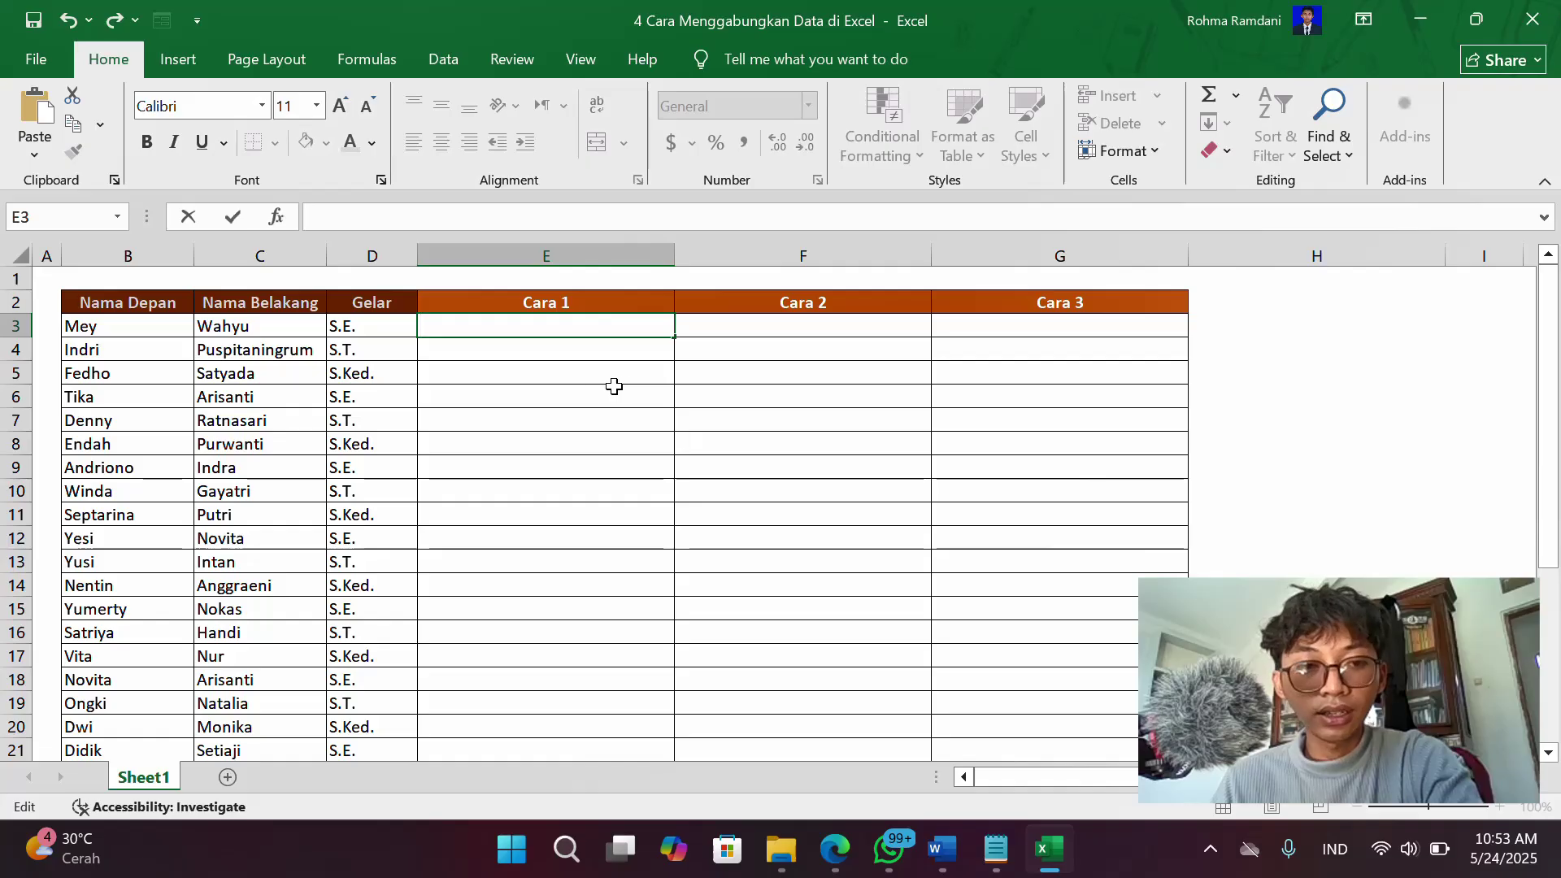
pyautogui.click(116, 323)
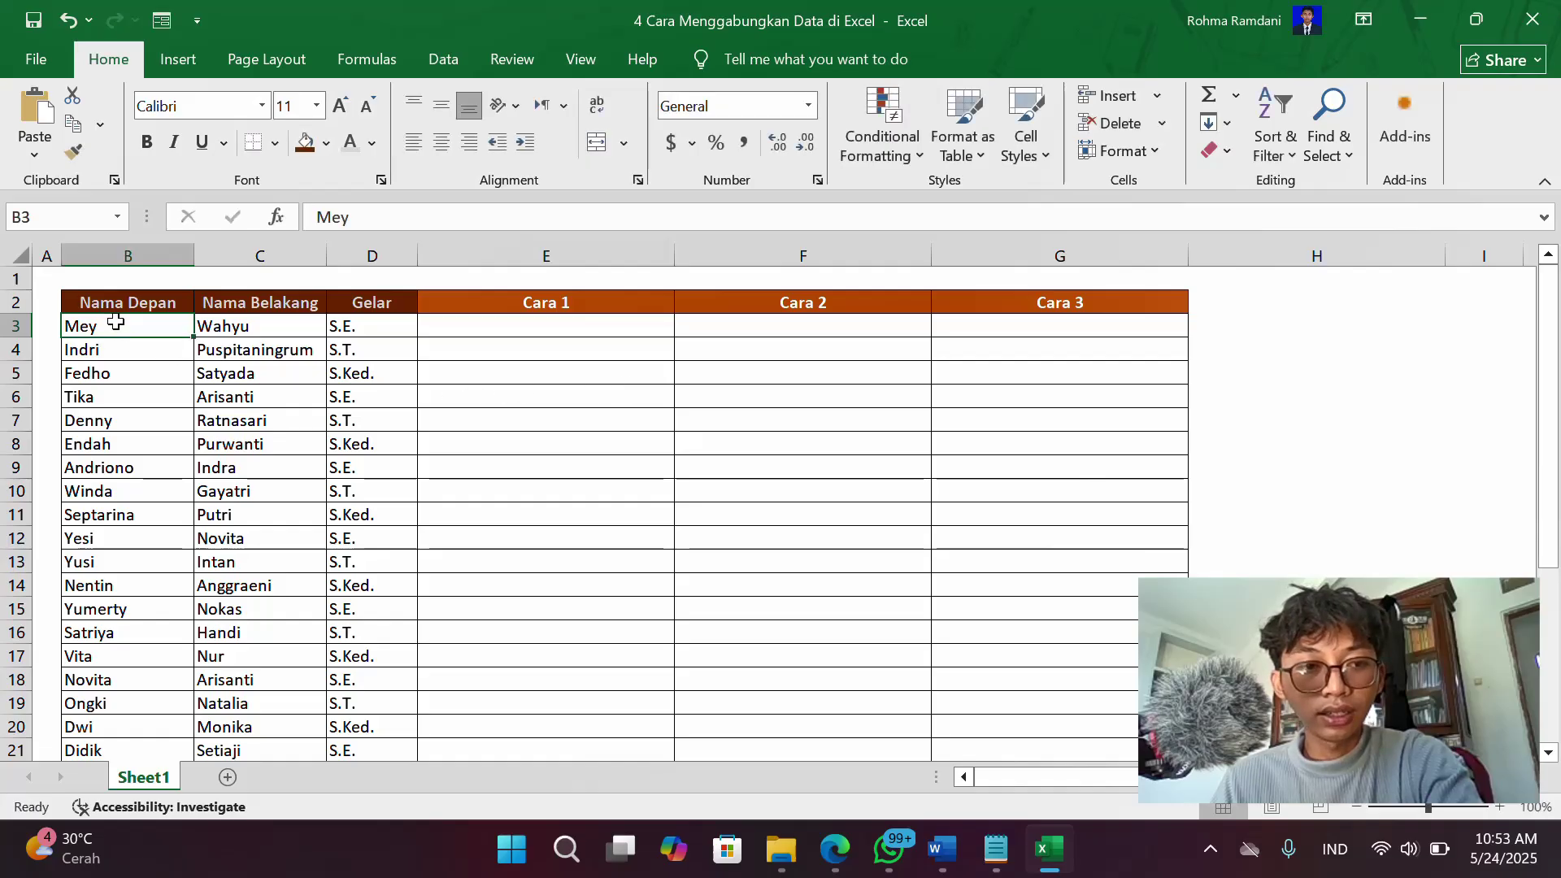
pyautogui.click(206, 331)
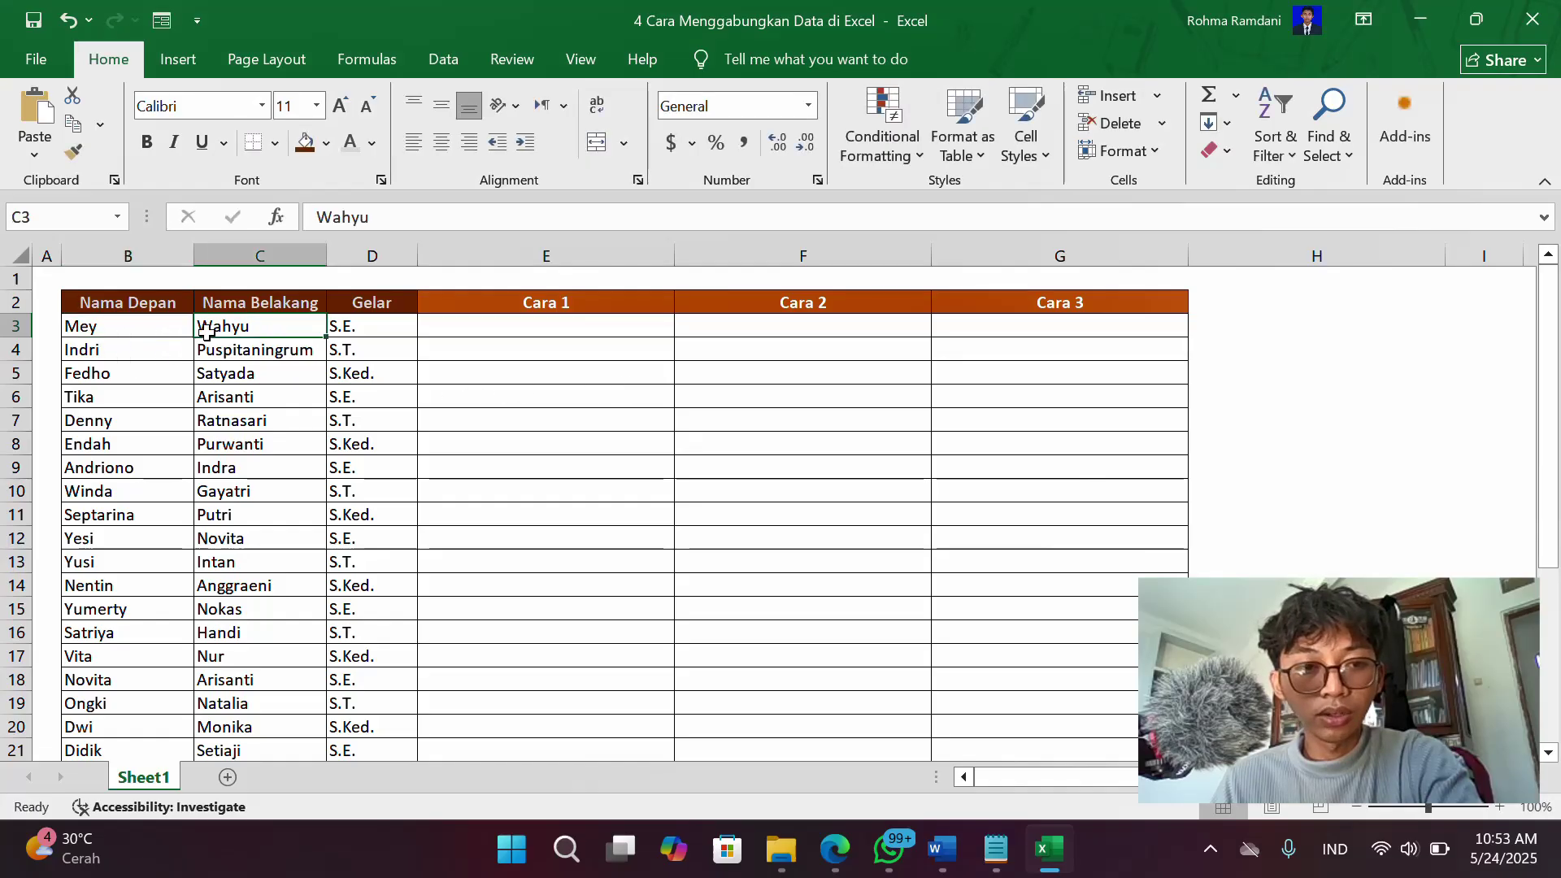
pyautogui.click(355, 328)
pyautogui.click(460, 319)
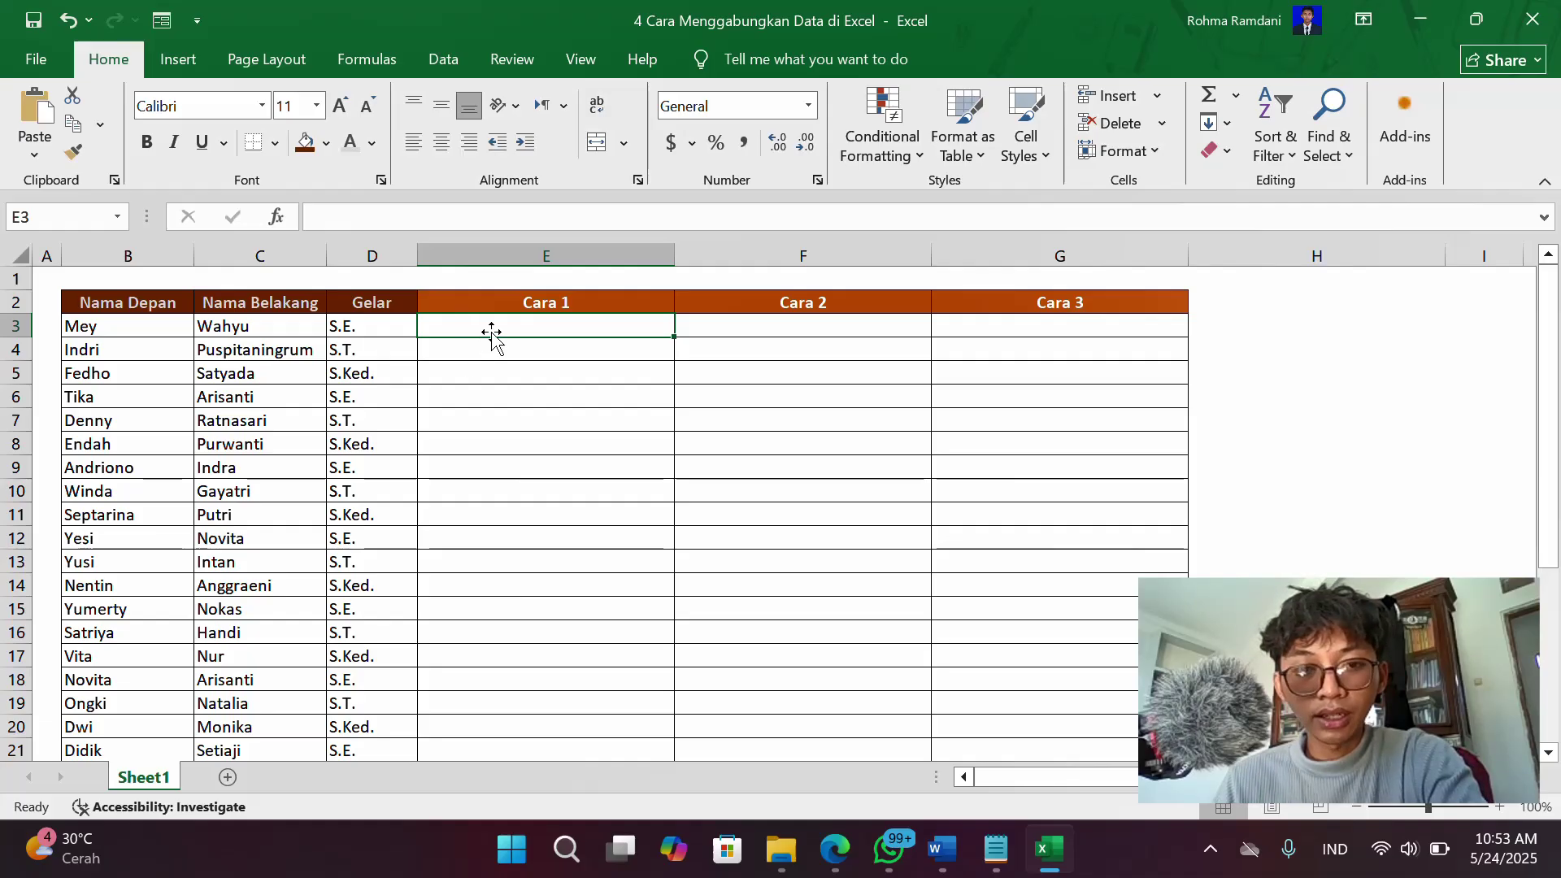
pyautogui.click(724, 331)
pyautogui.click(647, 329)
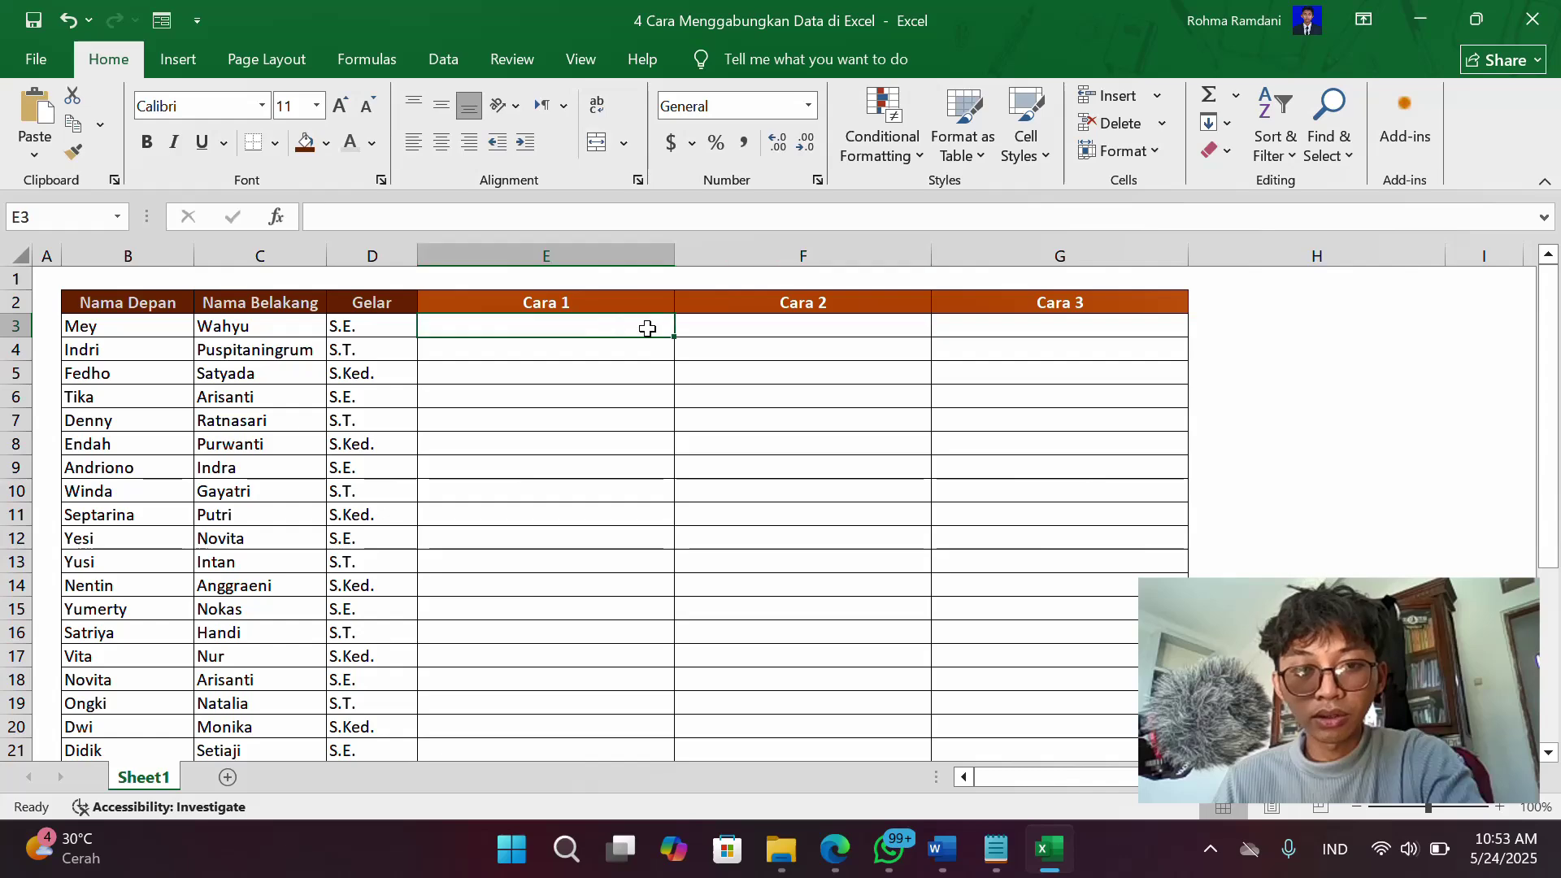
pyautogui.click(983, 326)
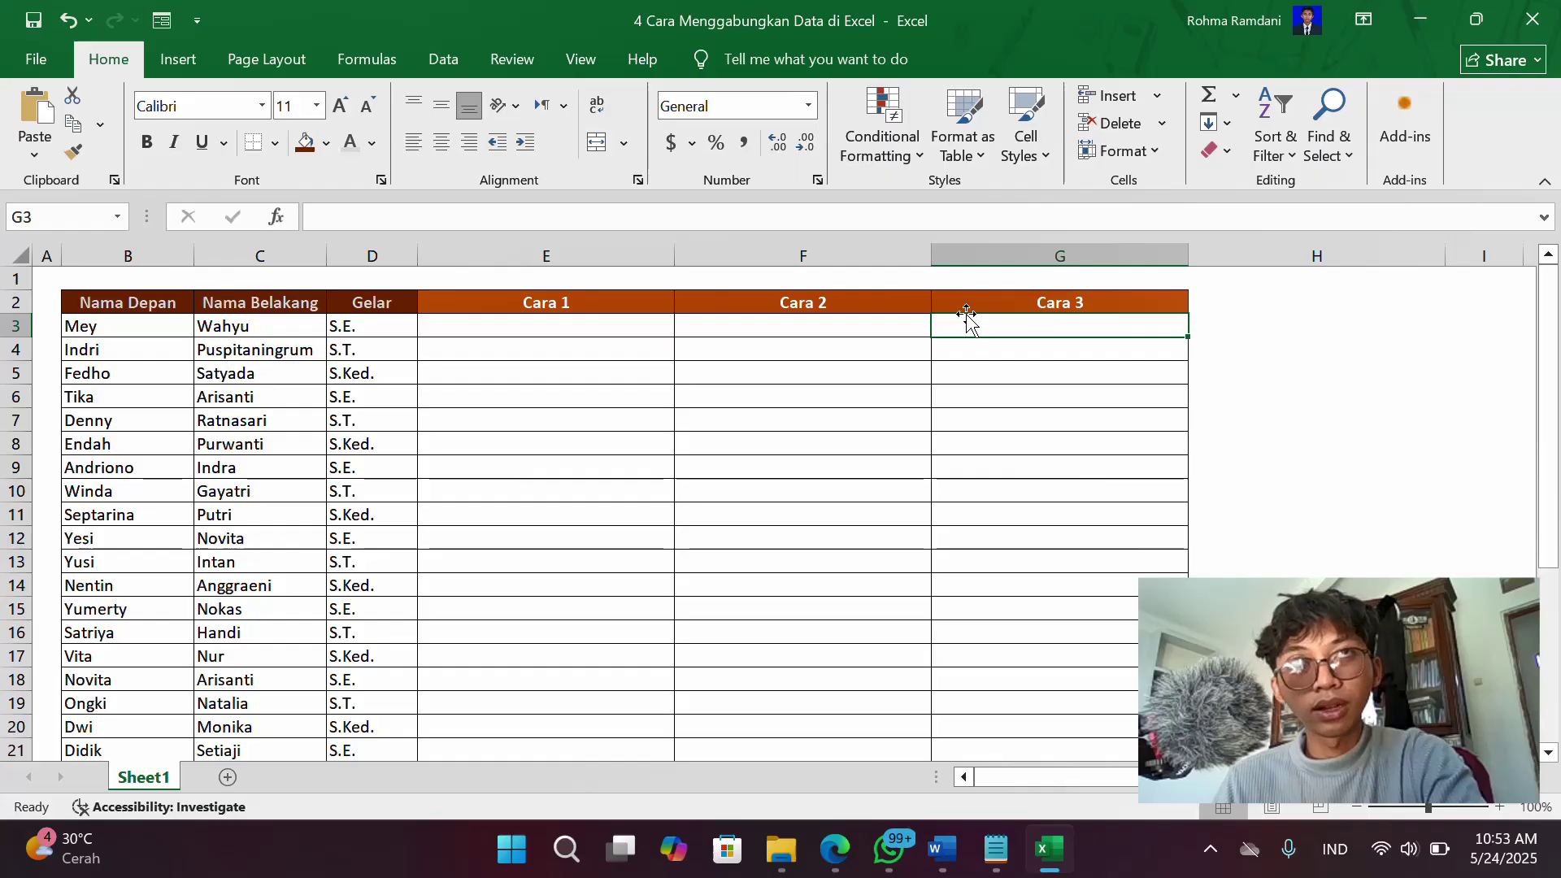
pyautogui.click(587, 332)
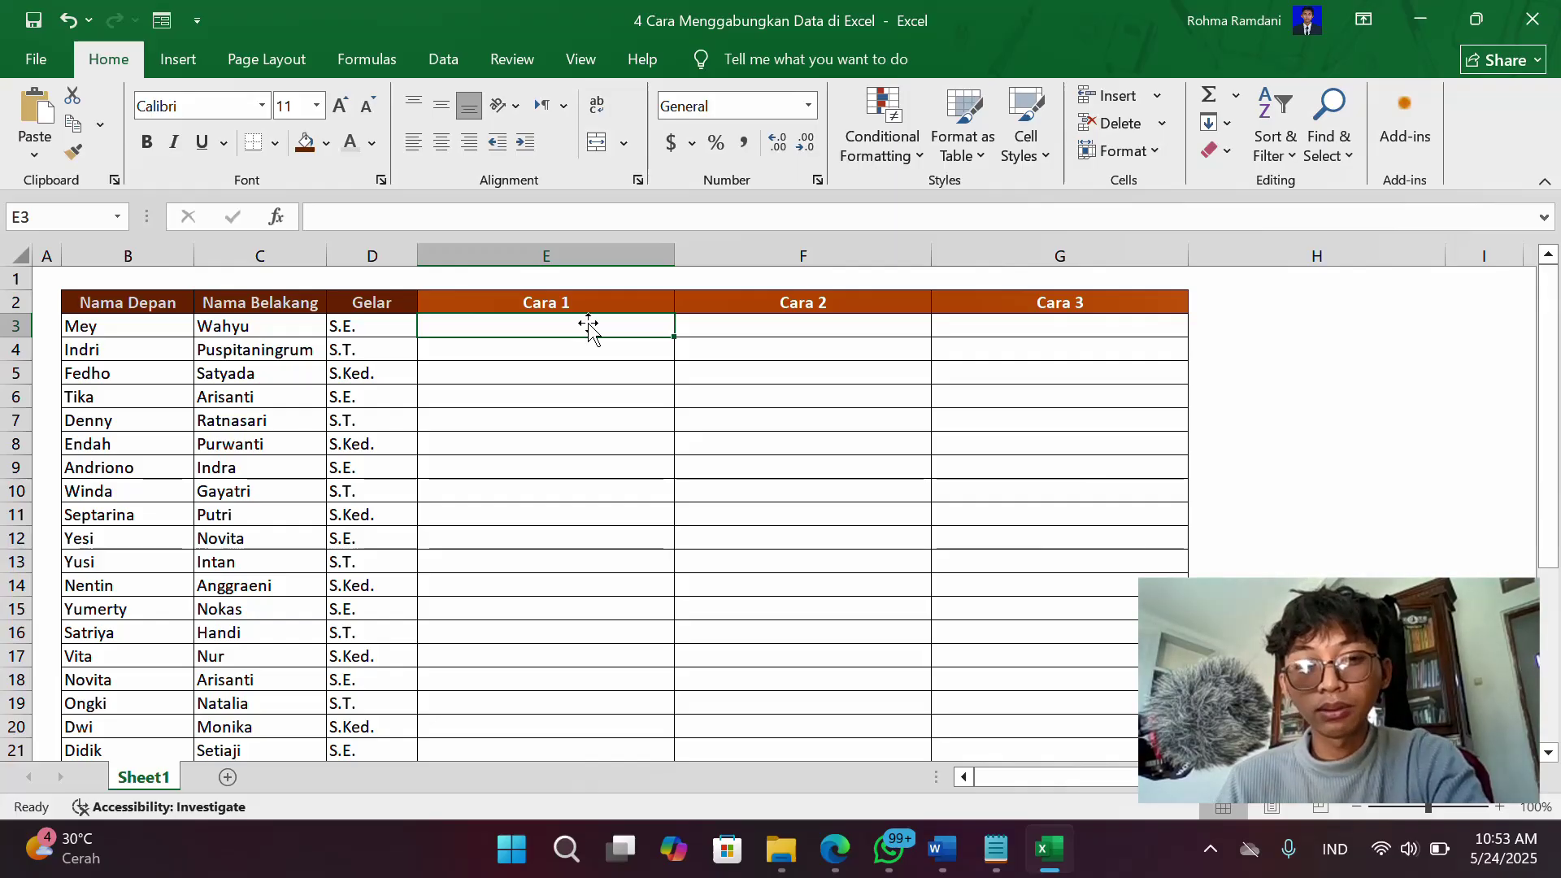
pyautogui.click(596, 380)
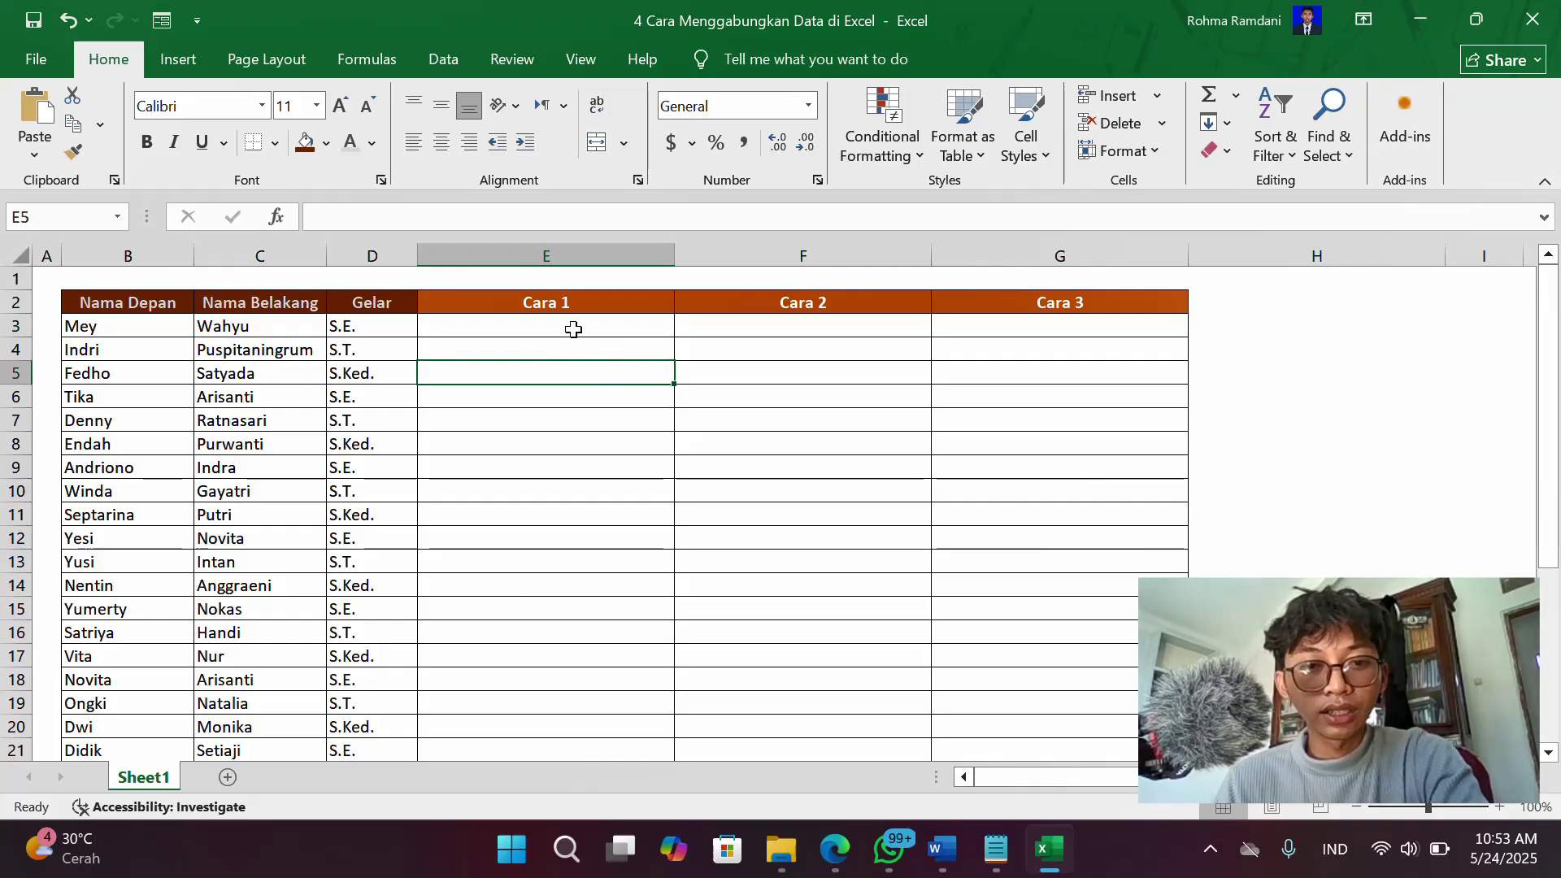
pyautogui.click(573, 327)
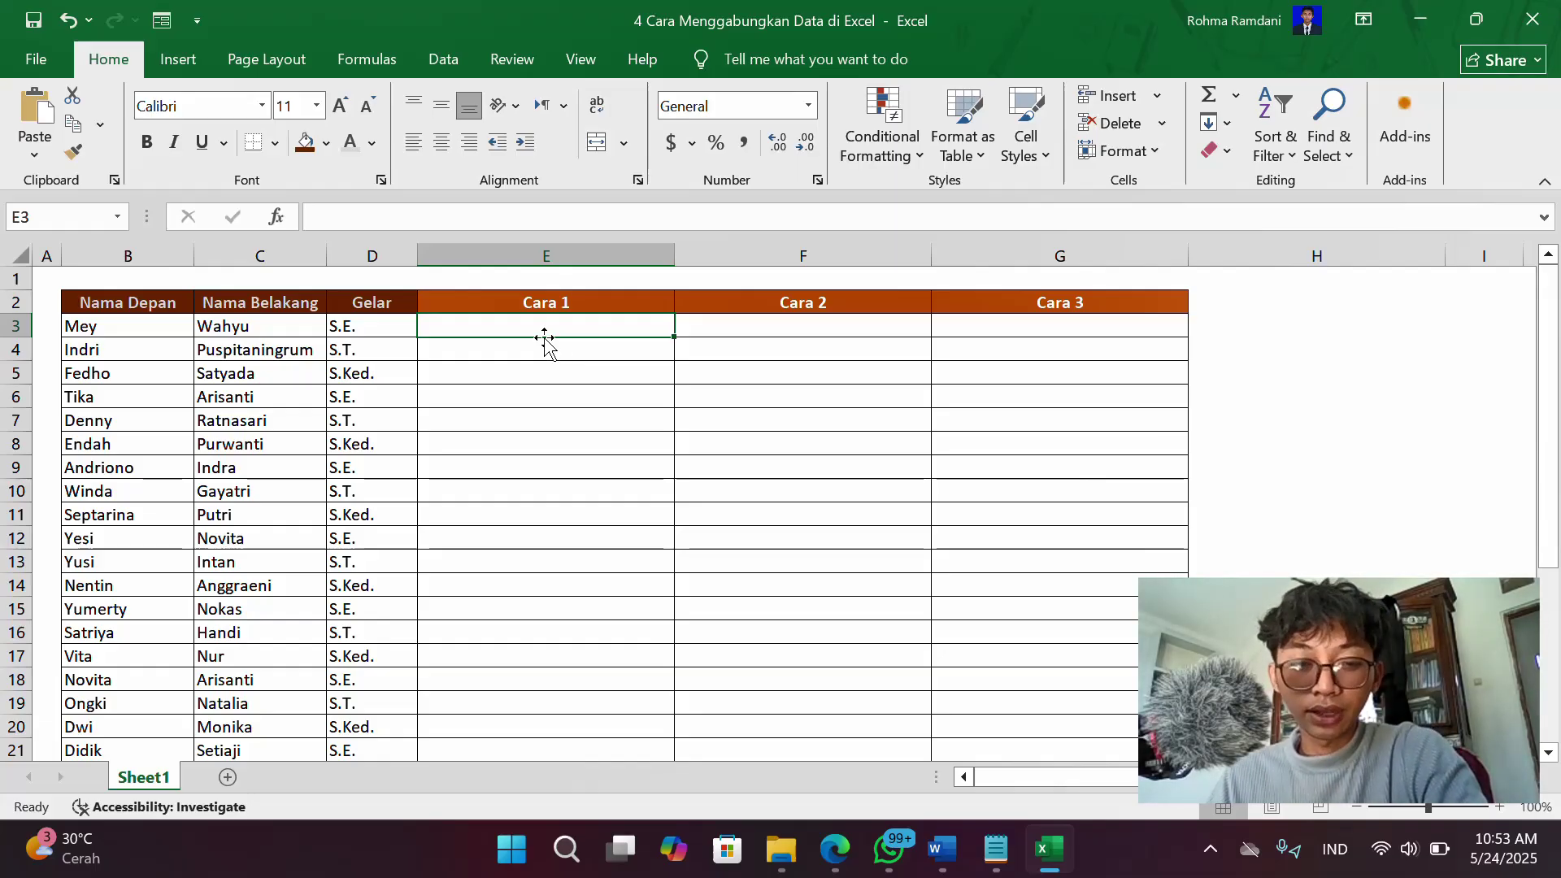
pyautogui.click(550, 368)
pyautogui.click(546, 328)
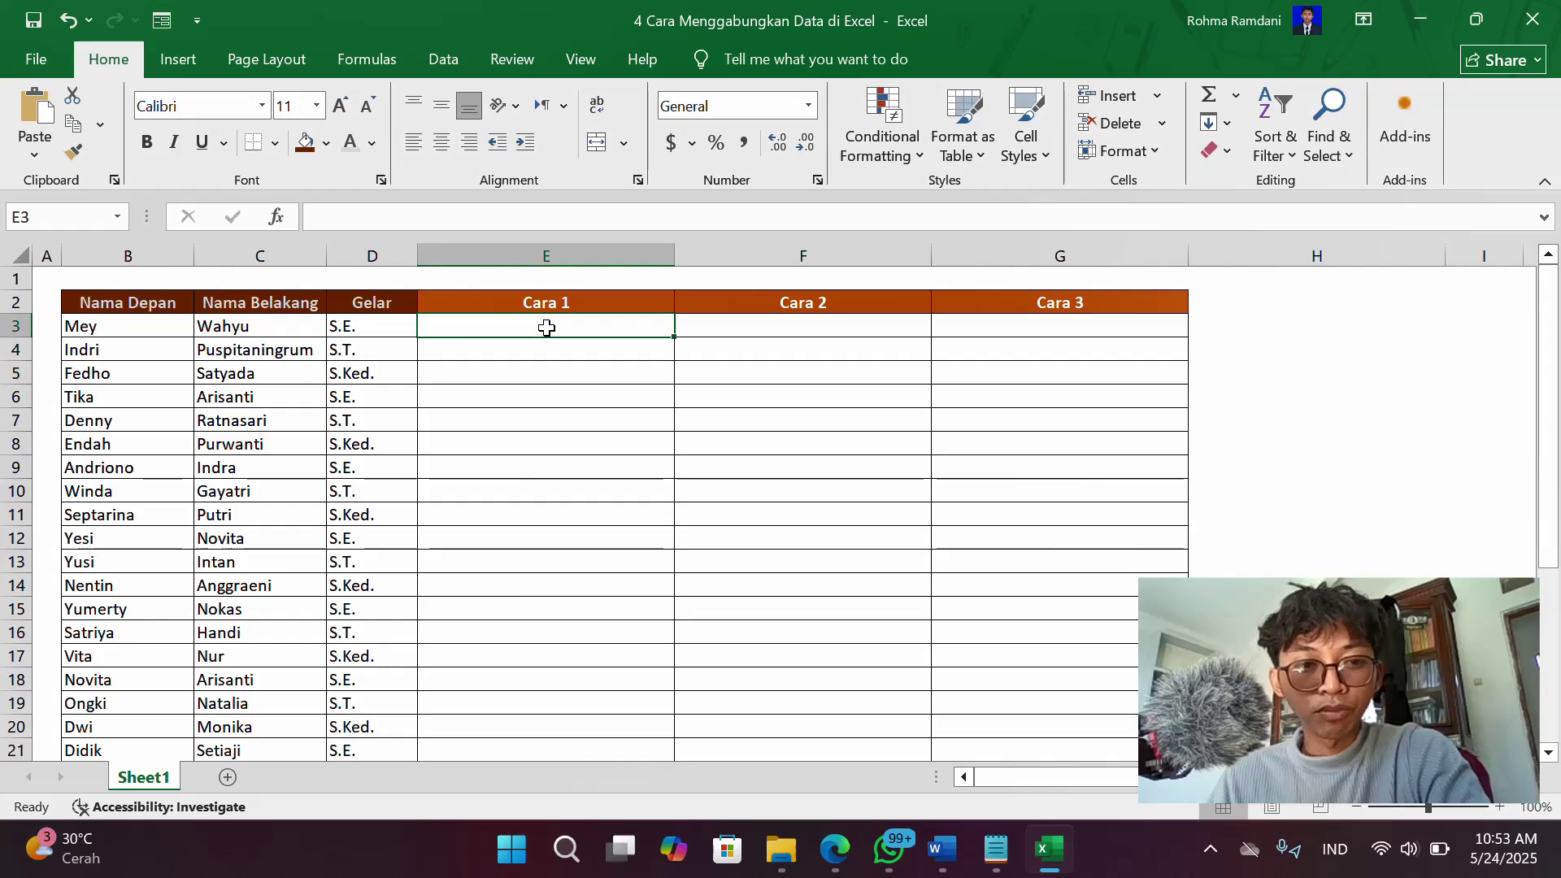
pyautogui.click(567, 396)
# - Enter the formula =B3&C3&D3 in cell E3 to join first name, last name and title
pyautogui.click(559, 328)
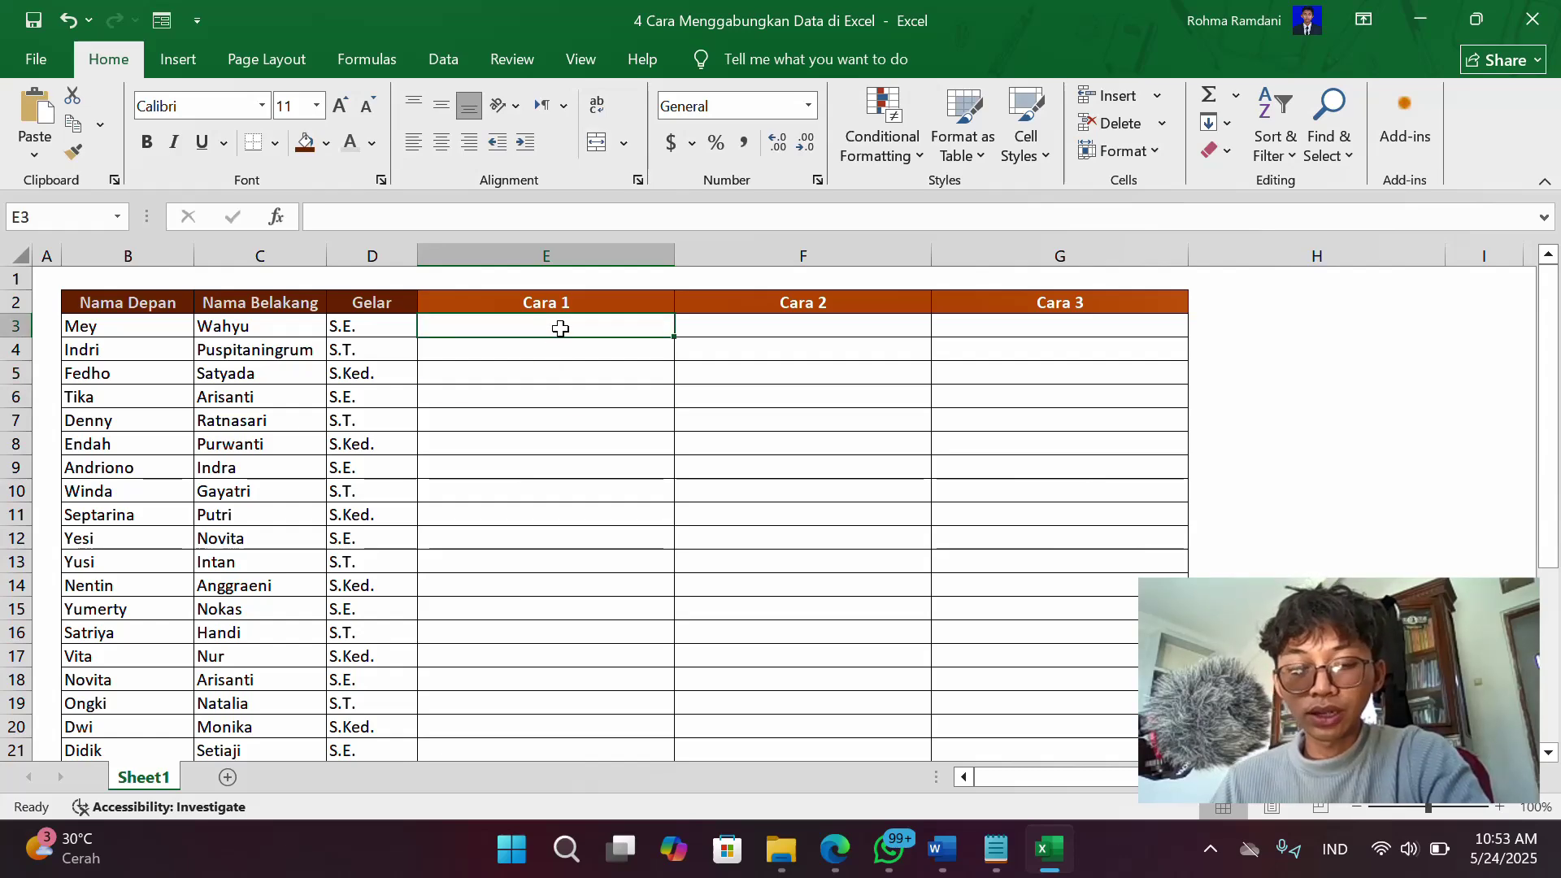
pyautogui.write('=')
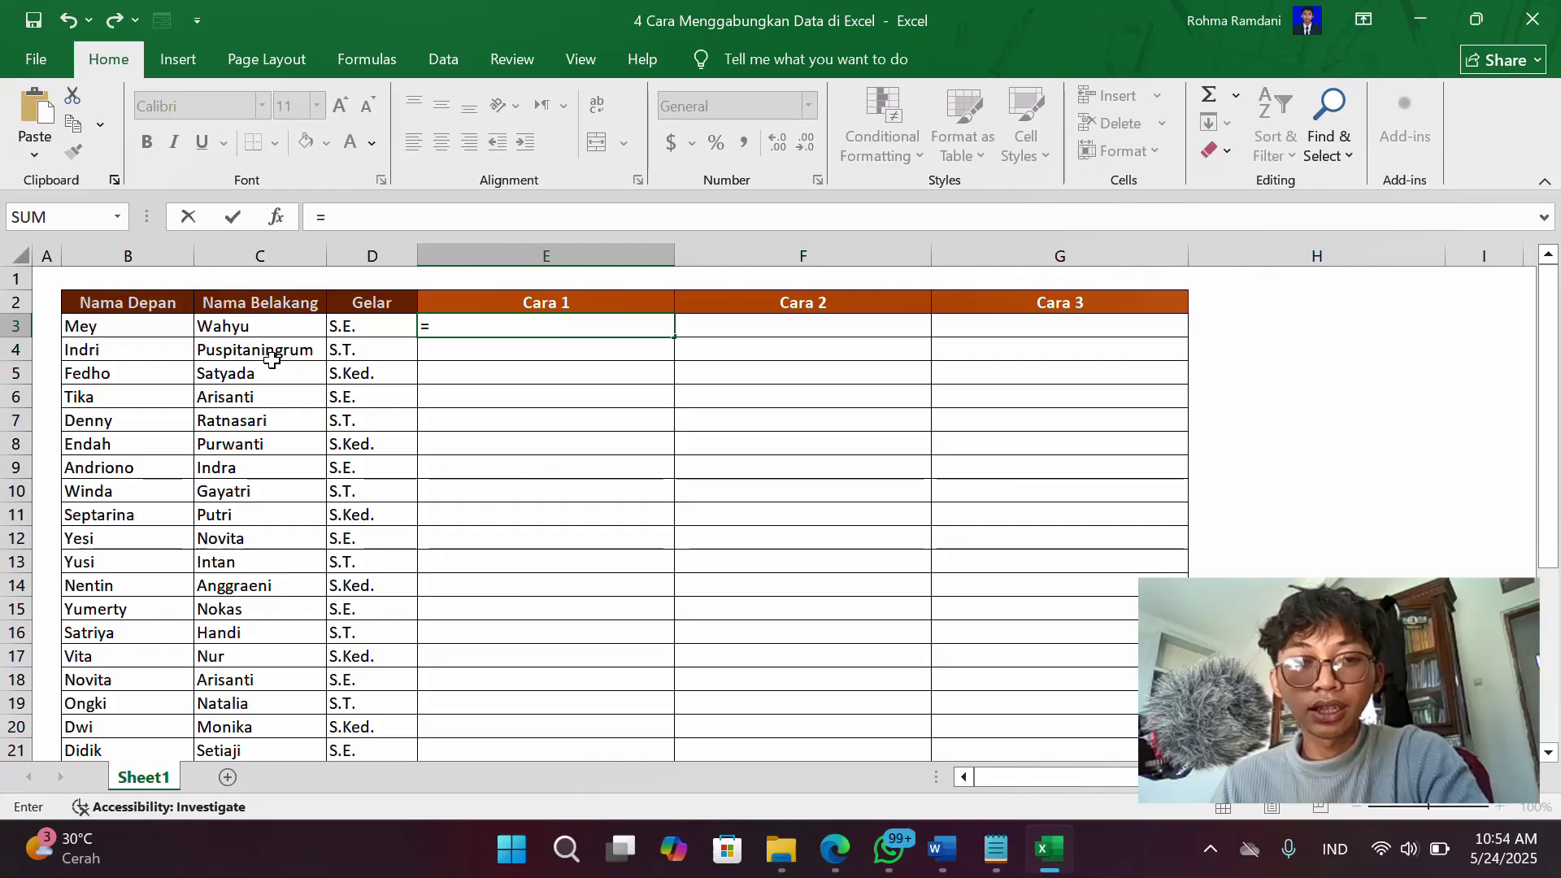
pyautogui.click(144, 328)
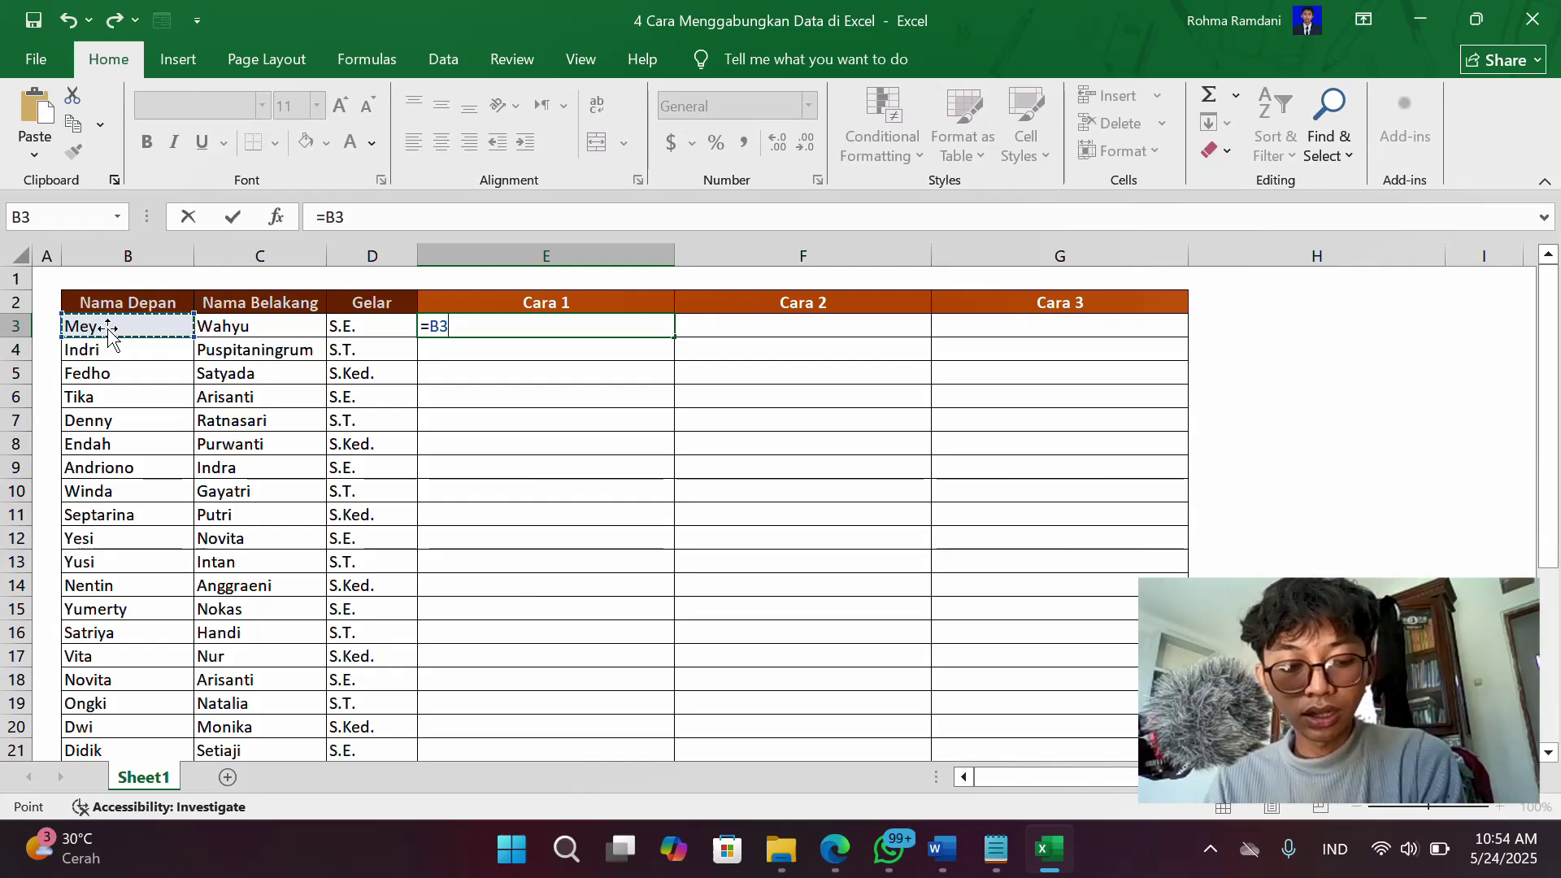
pyautogui.write('&')
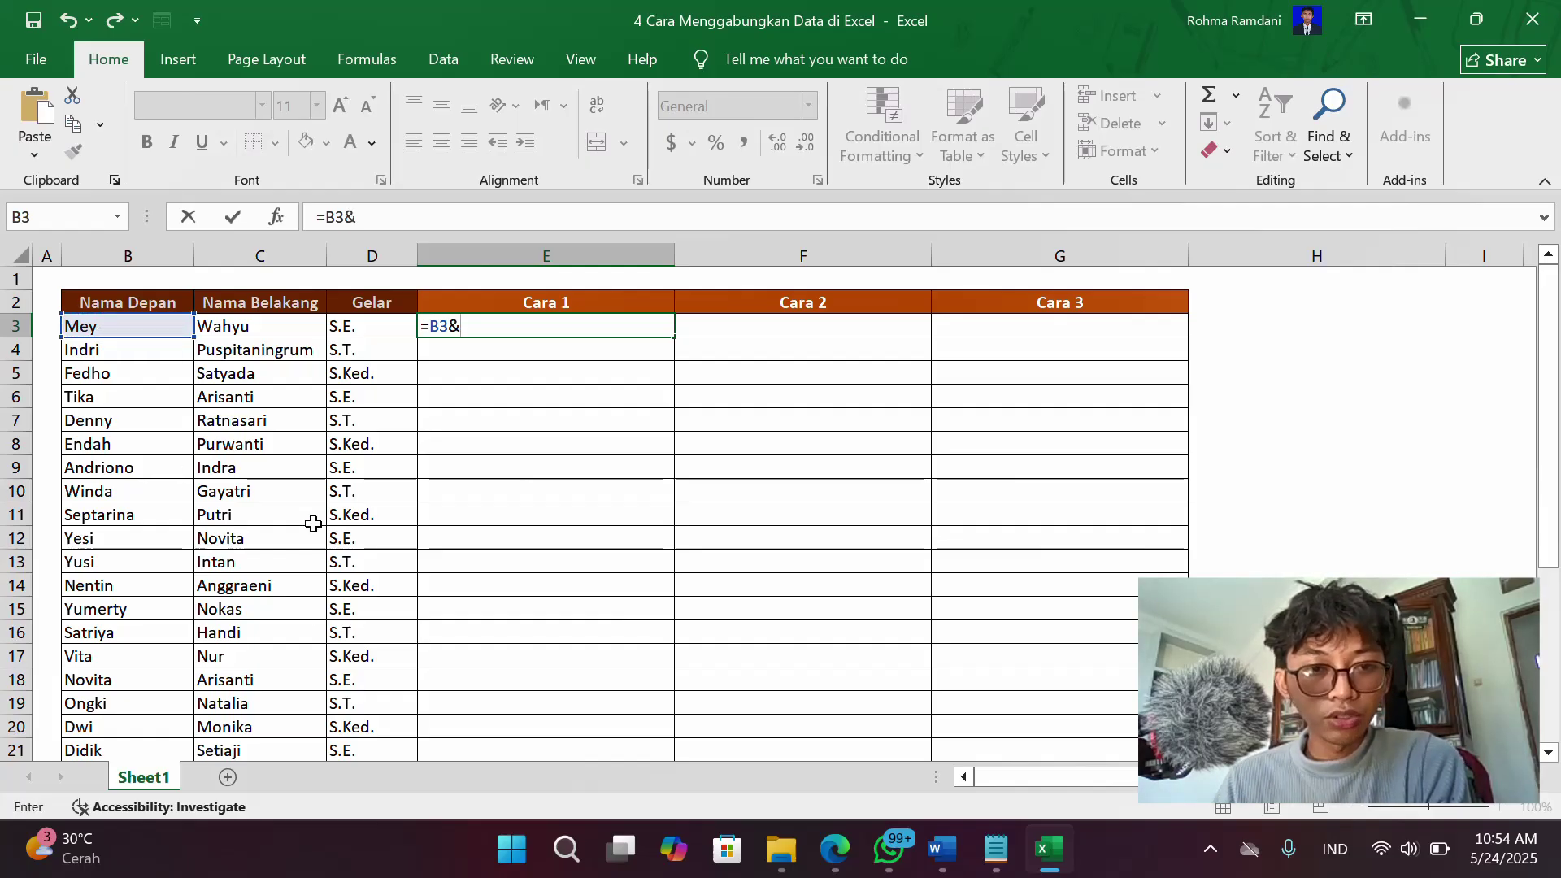
pyautogui.click(238, 325)
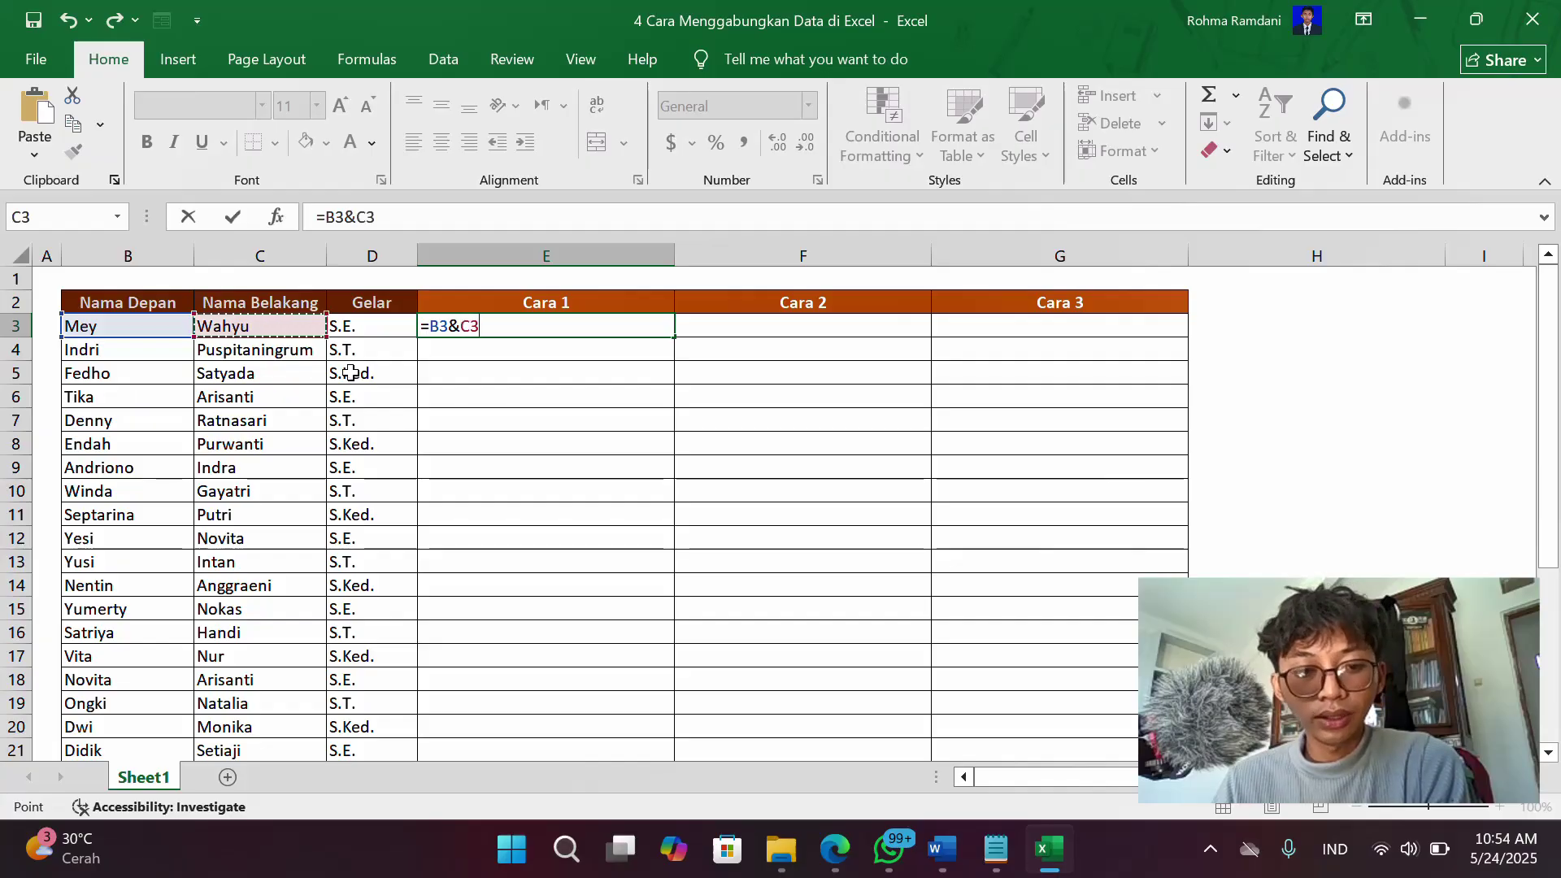
pyautogui.write('&')
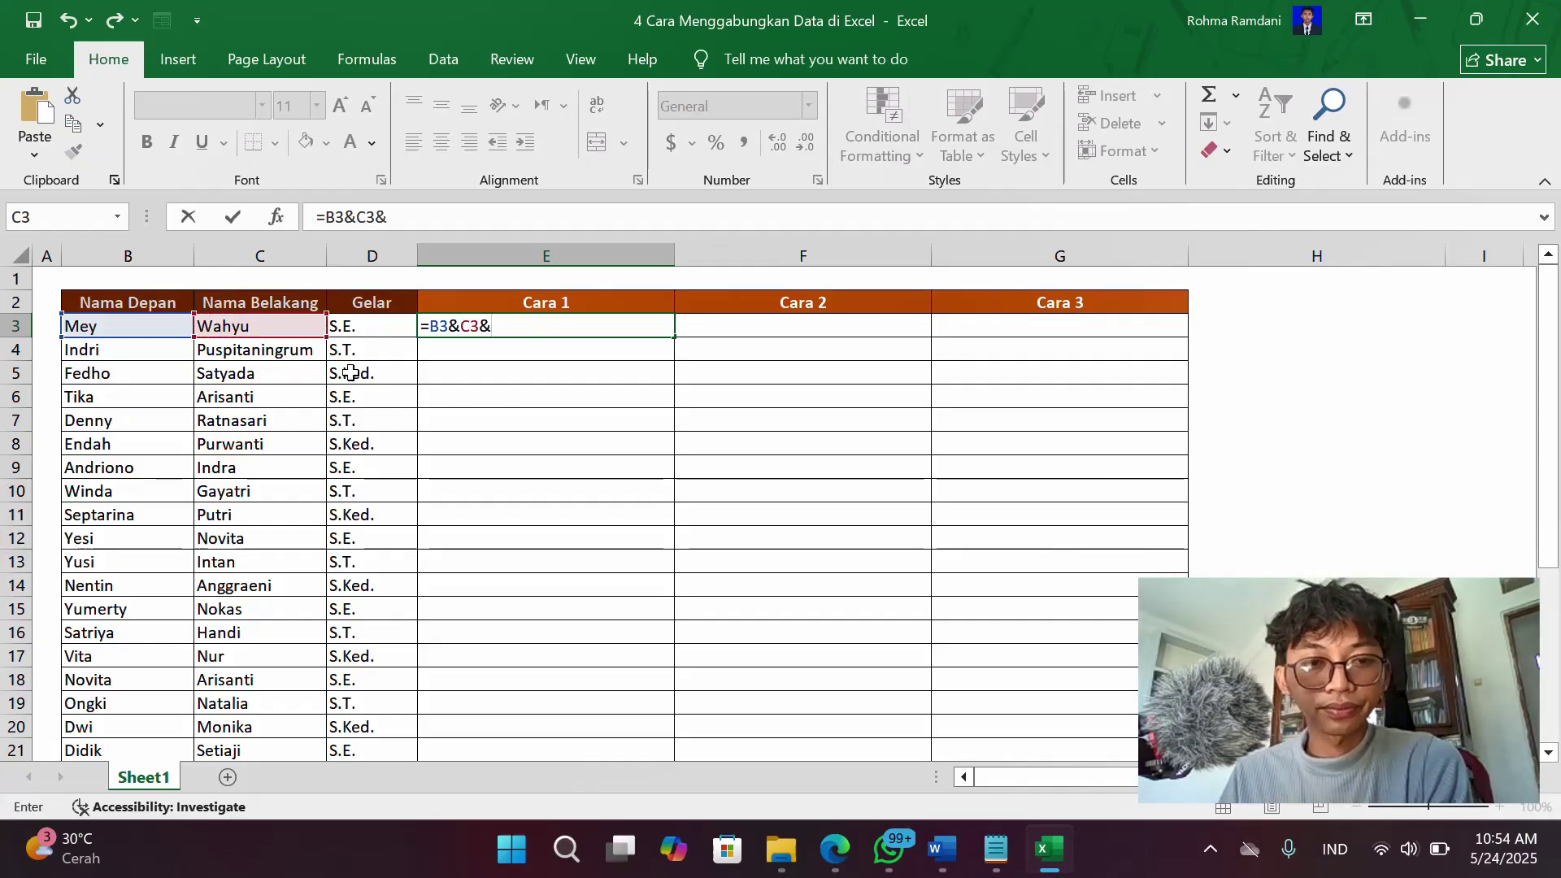
pyautogui.click(371, 325)
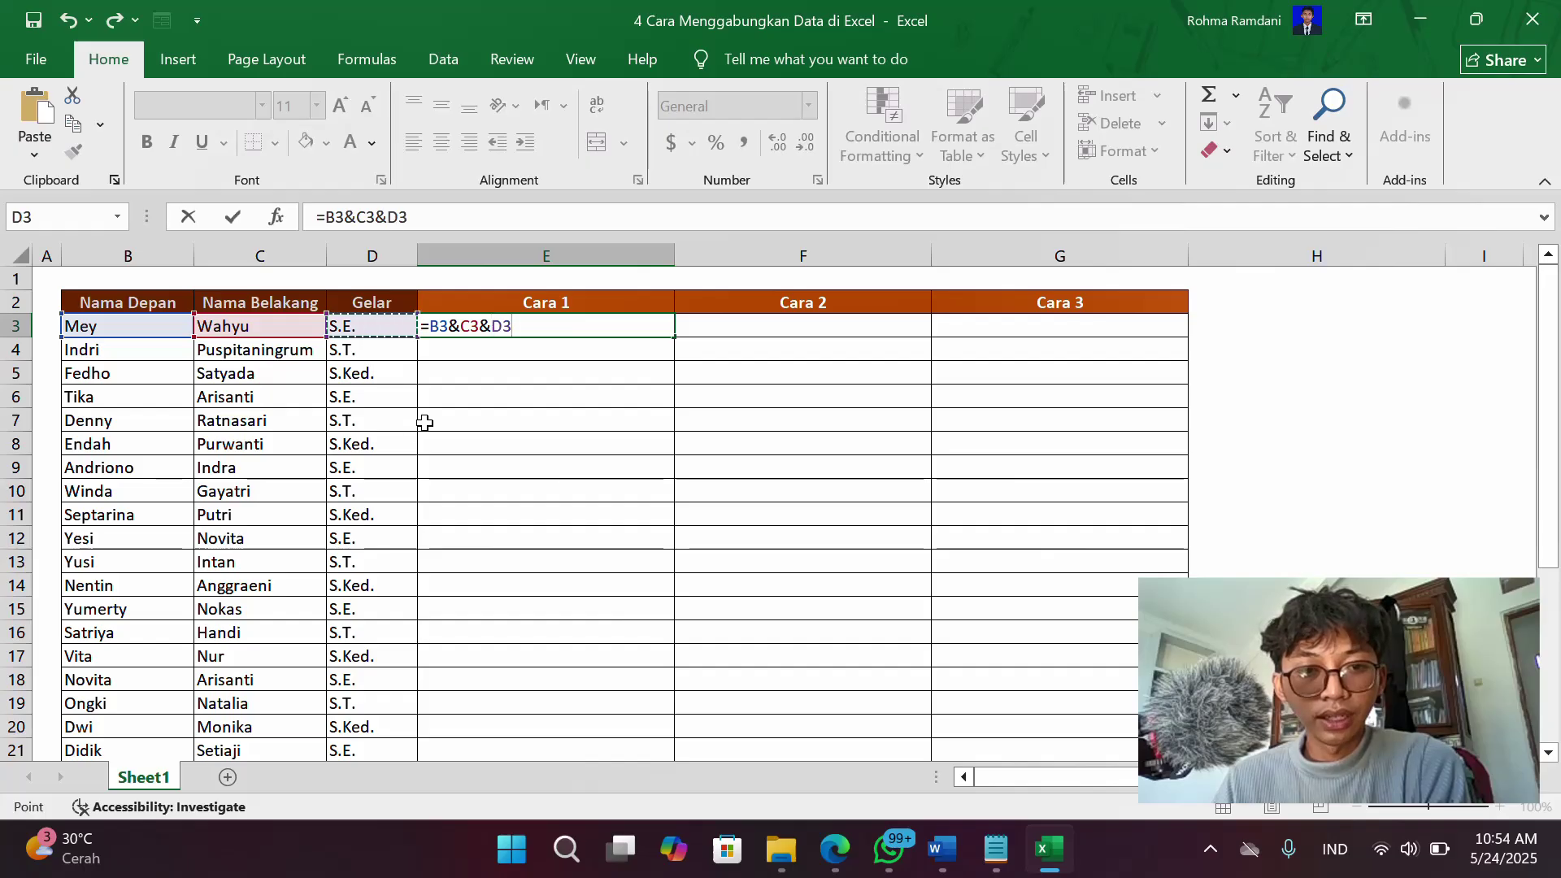
pyautogui.press('Return')
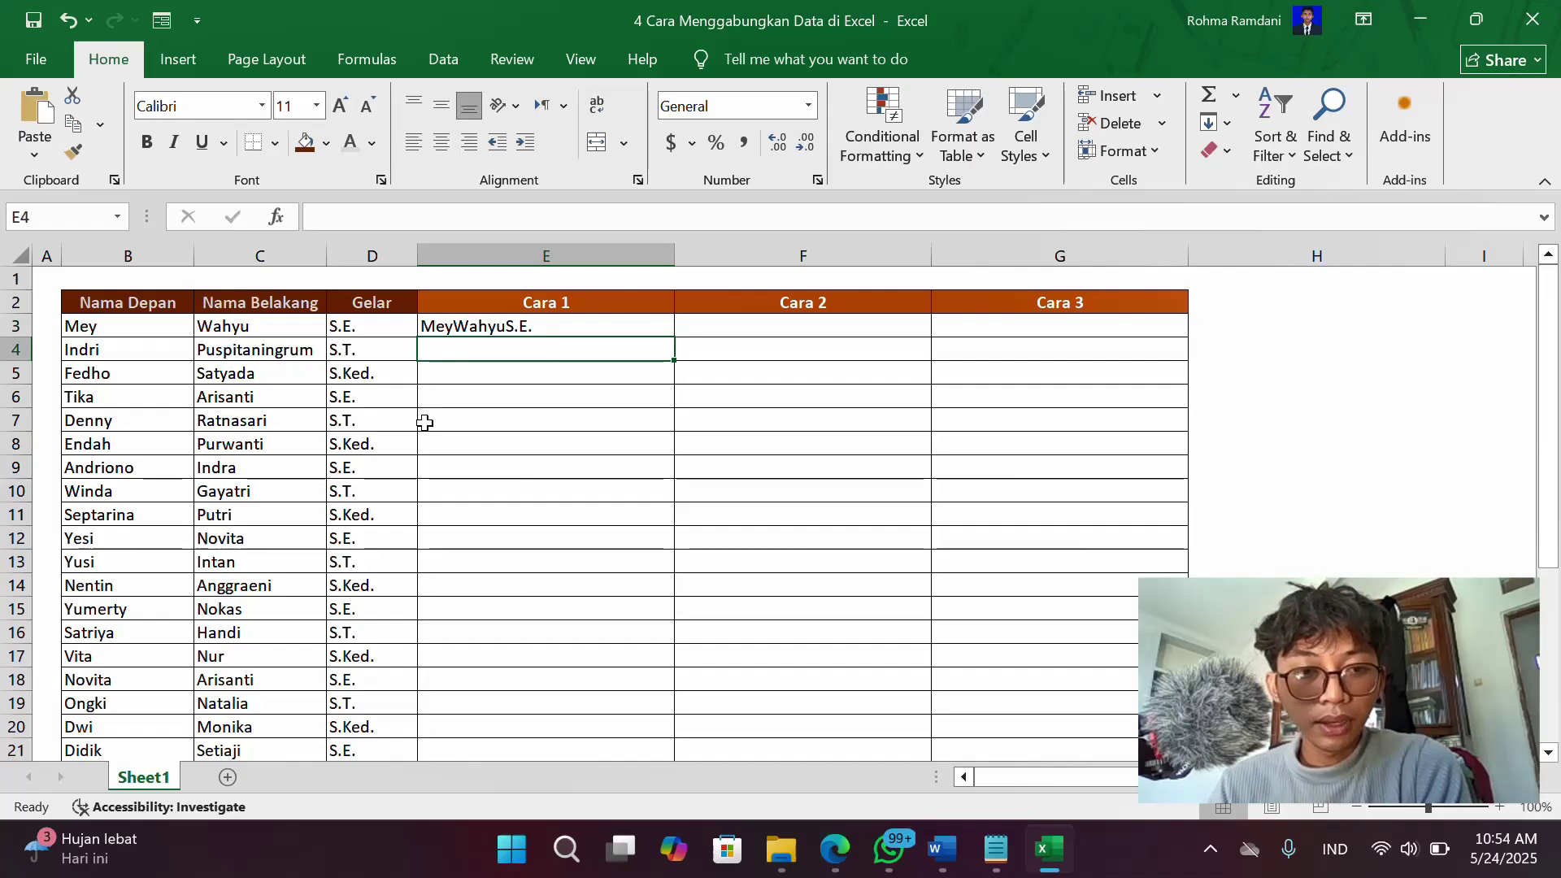
pyautogui.click(481, 325)
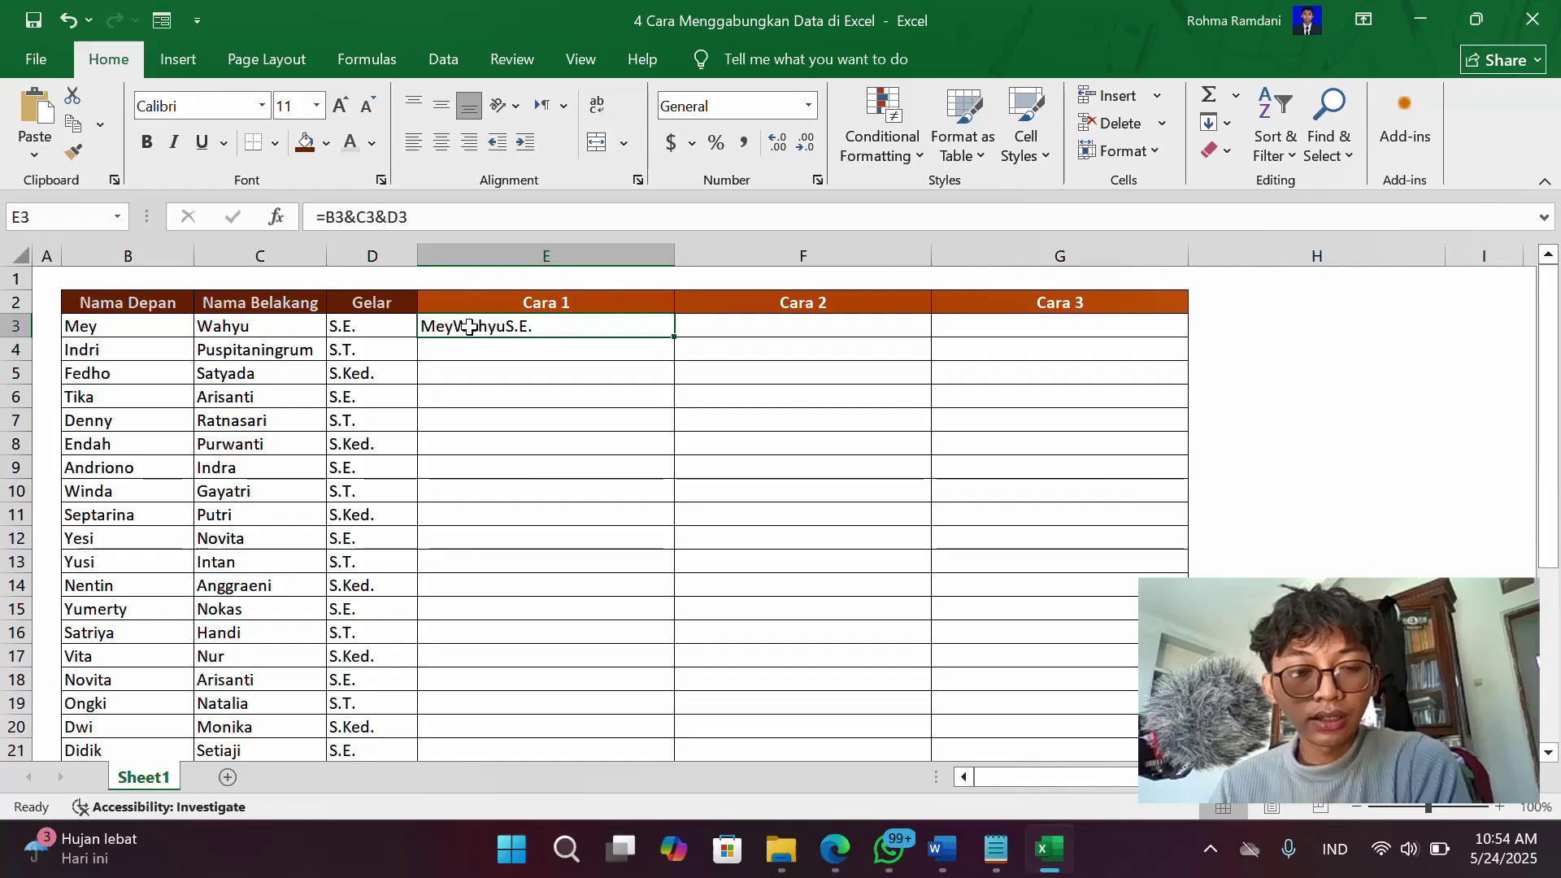
pyautogui.click(466, 374)
pyautogui.click(467, 348)
# - Add space separators to the formula in E3 so that it reads =B3&" "&C3&" "&D3
pyautogui.click(469, 328)
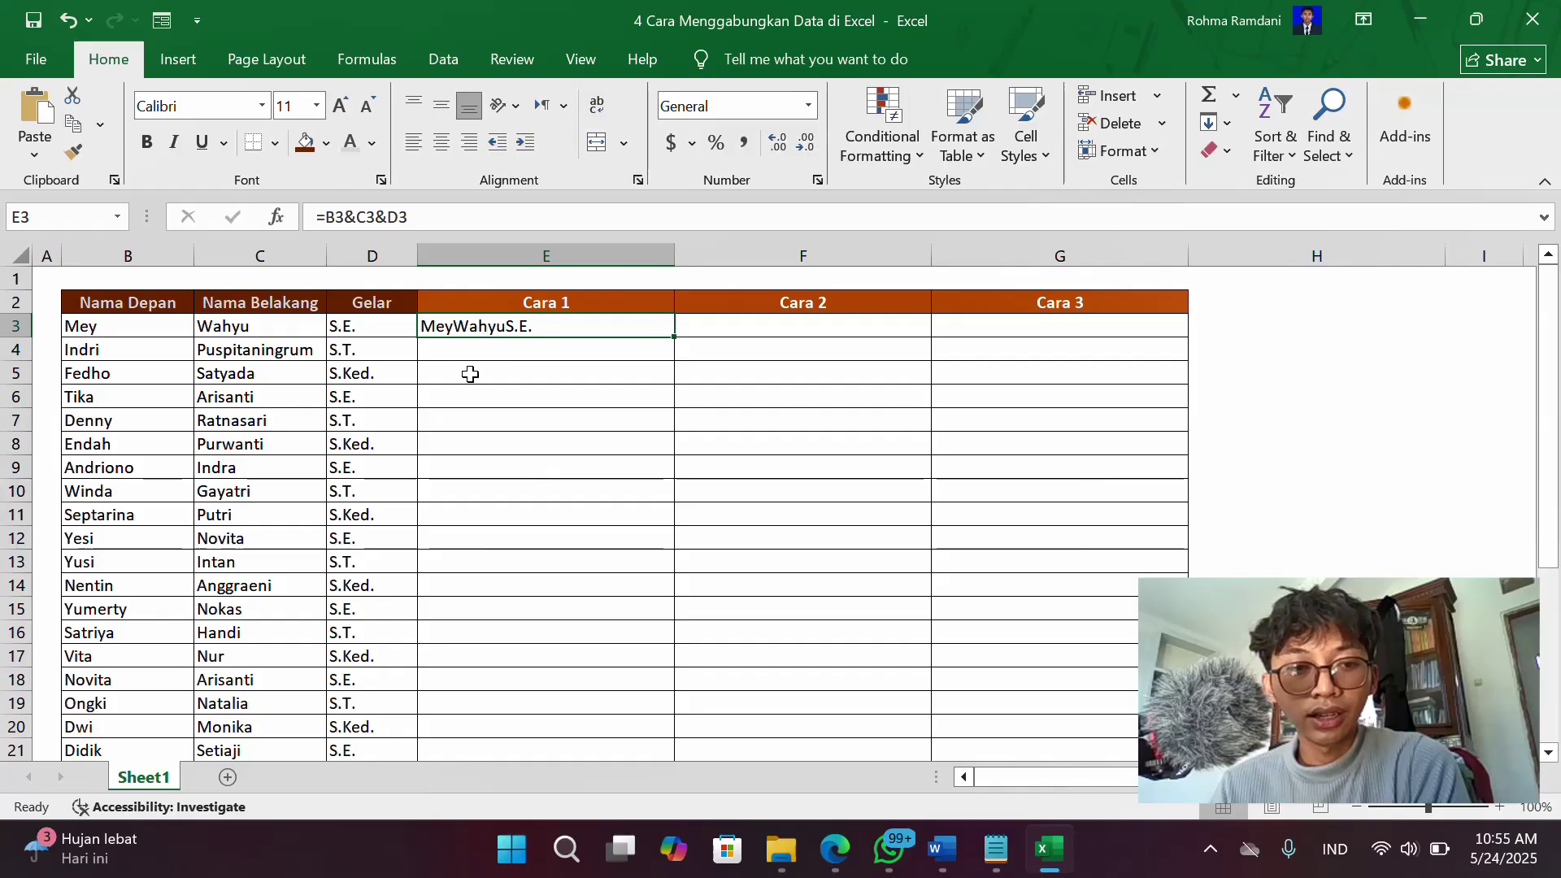
pyautogui.doubleClick(479, 325)
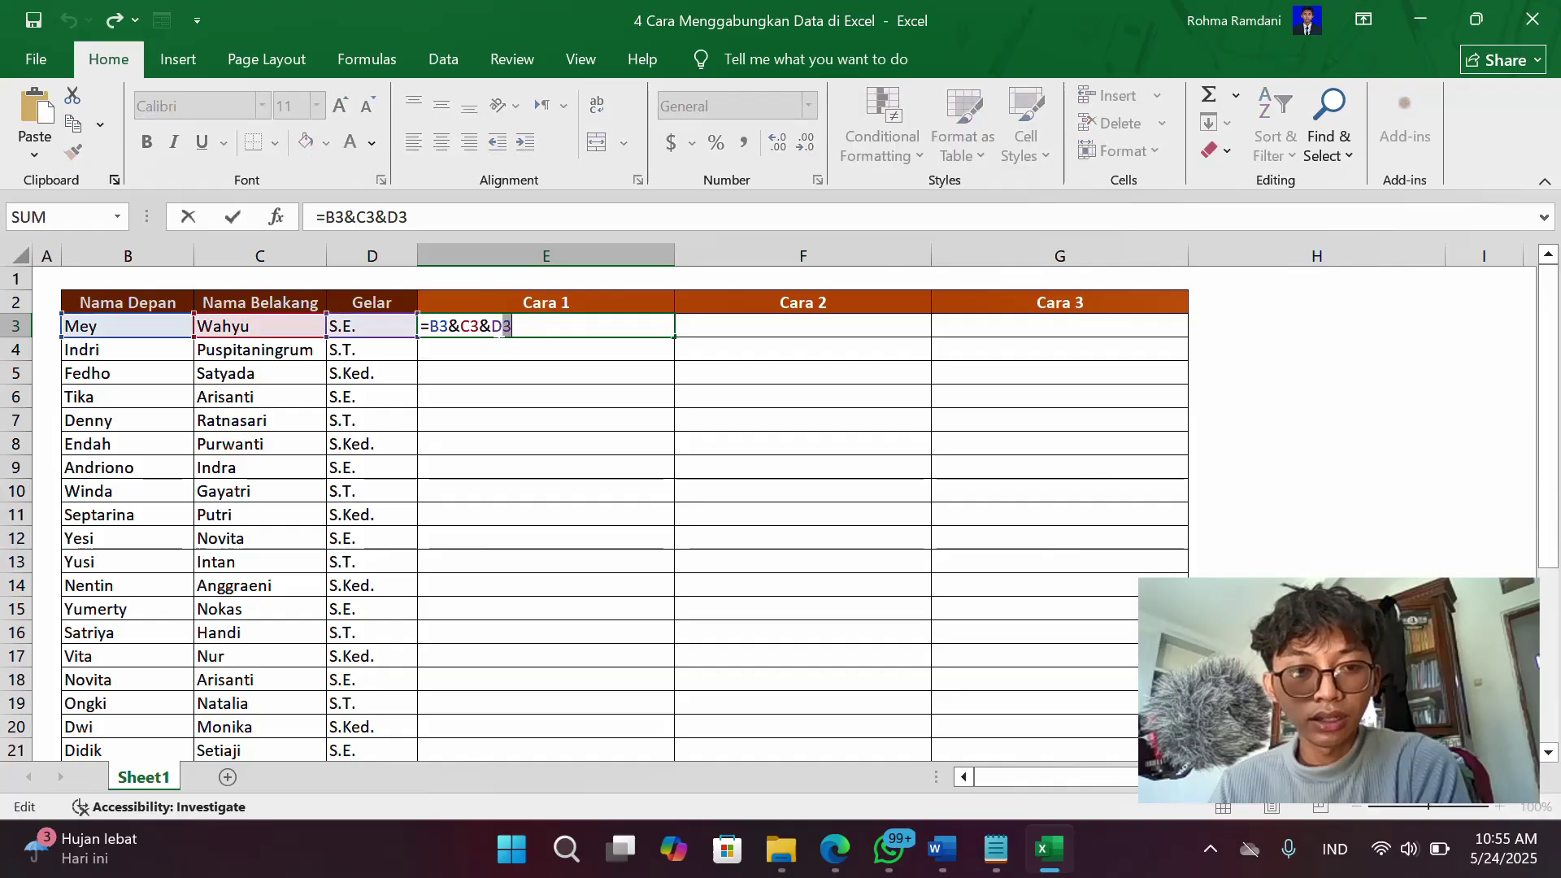
pyautogui.click(461, 326)
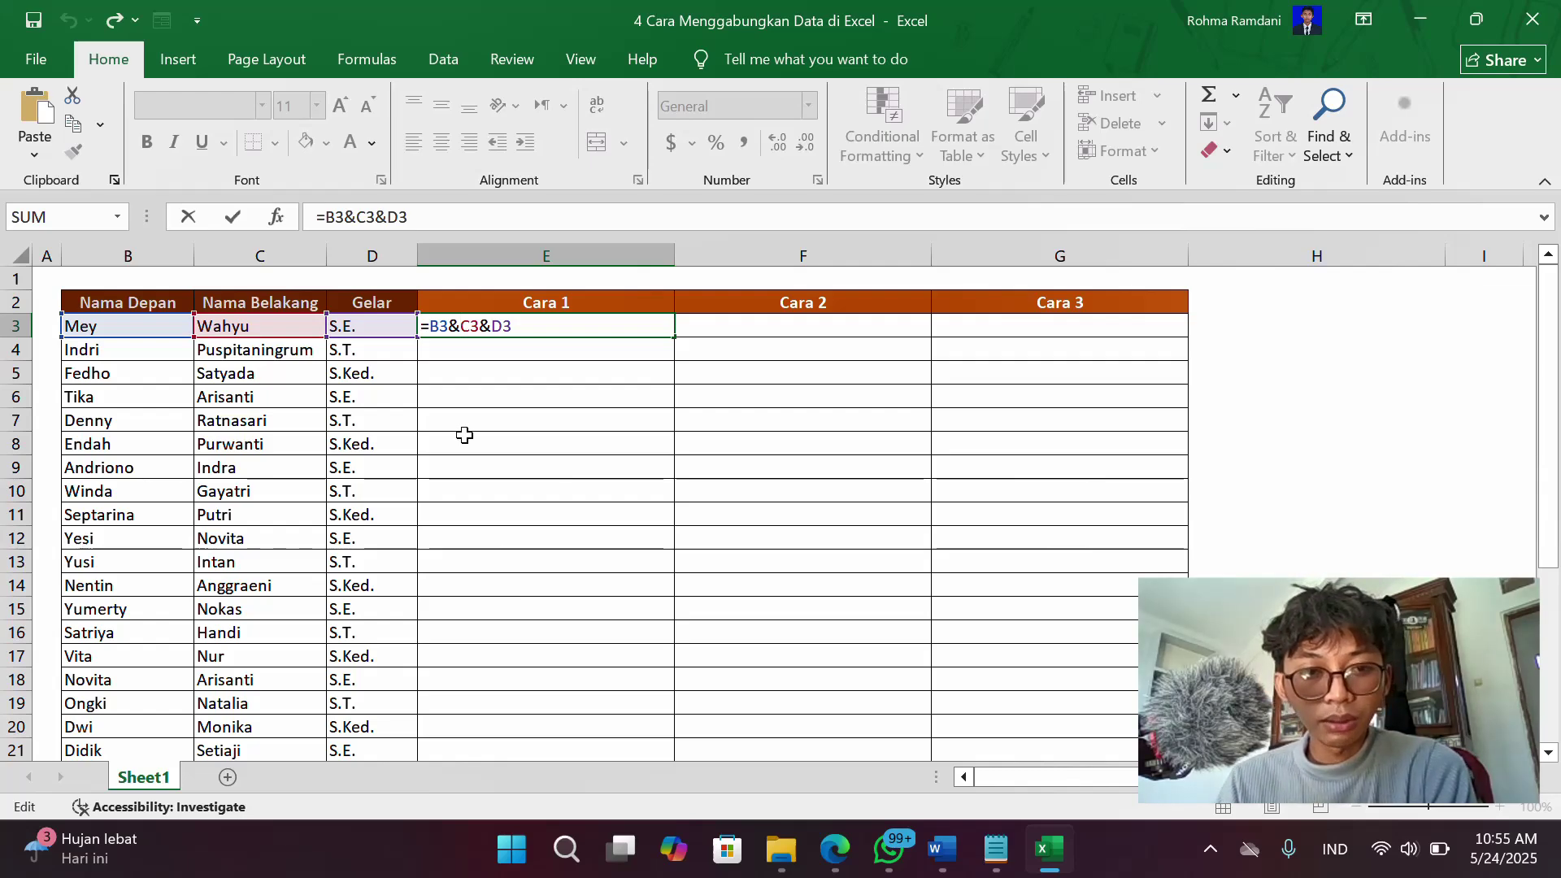
pyautogui.write('"')
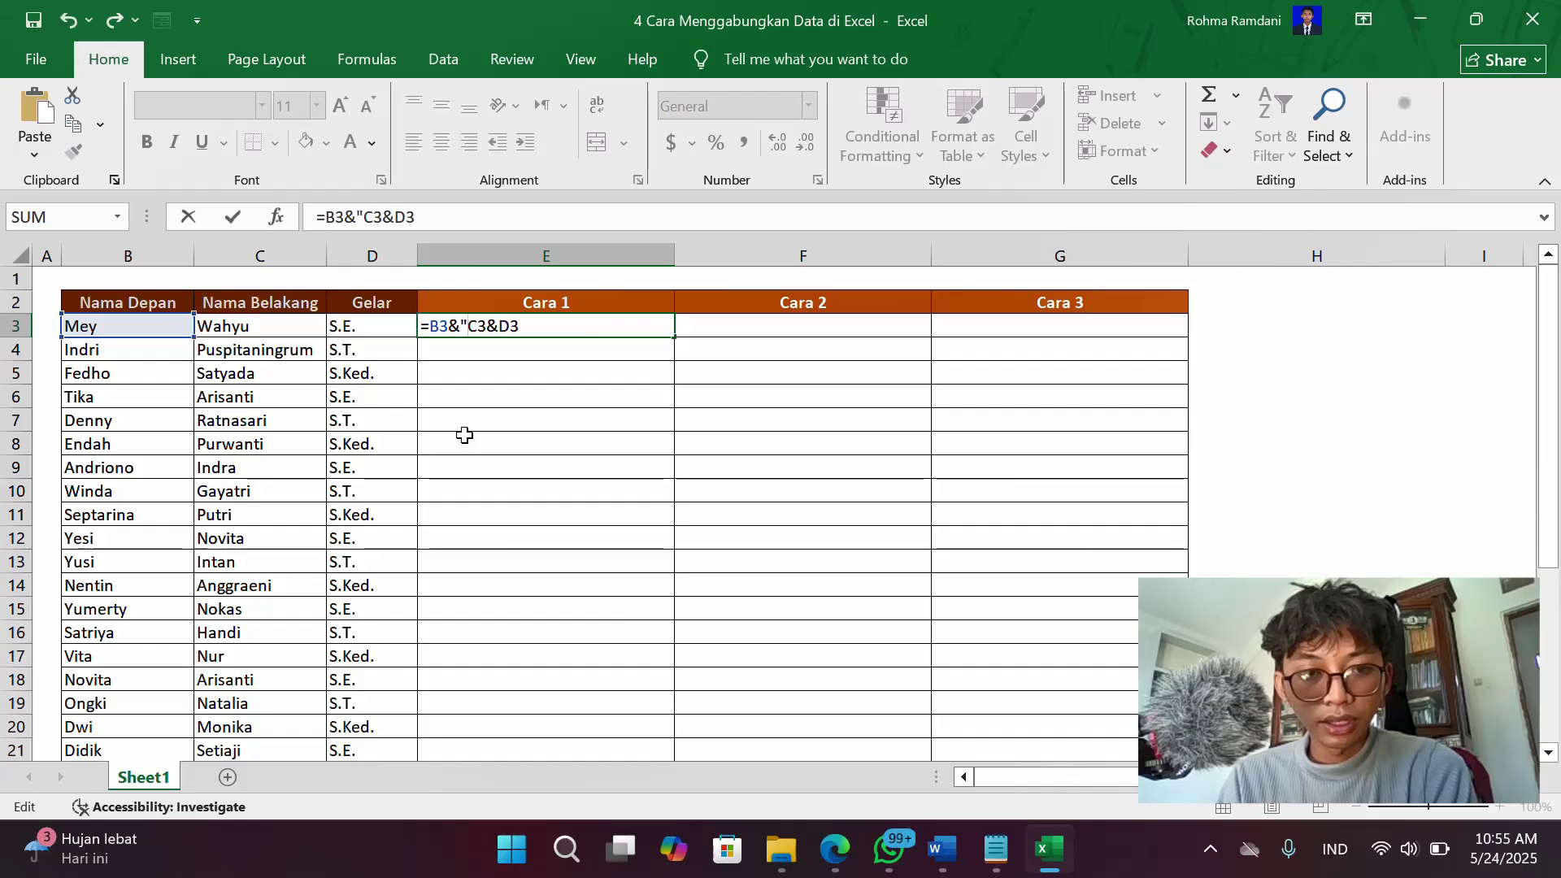
pyautogui.write(' "')
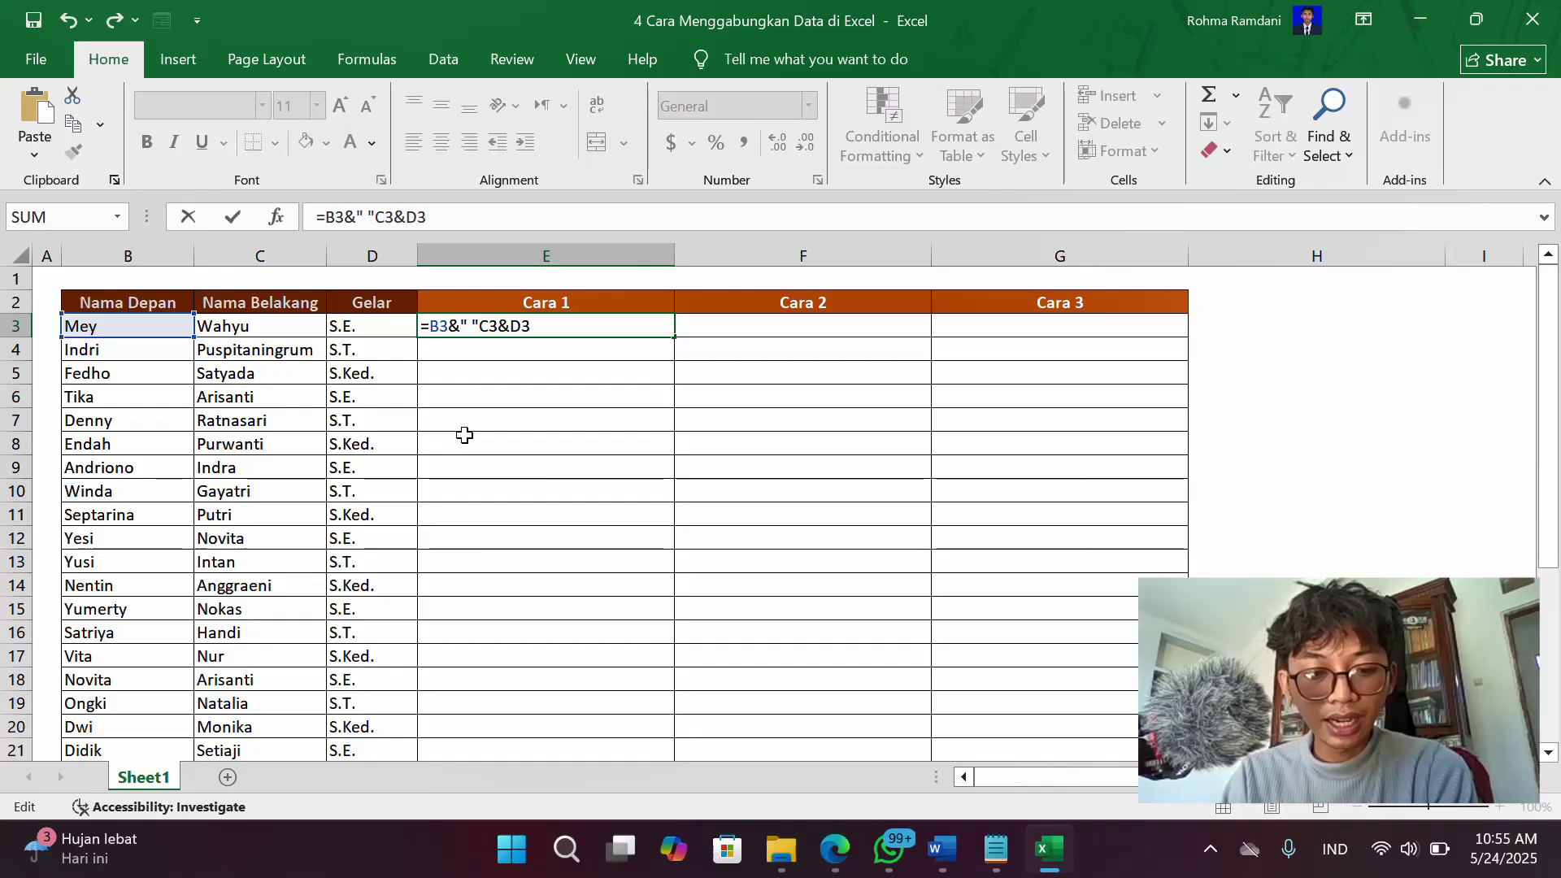
pyautogui.write('&')
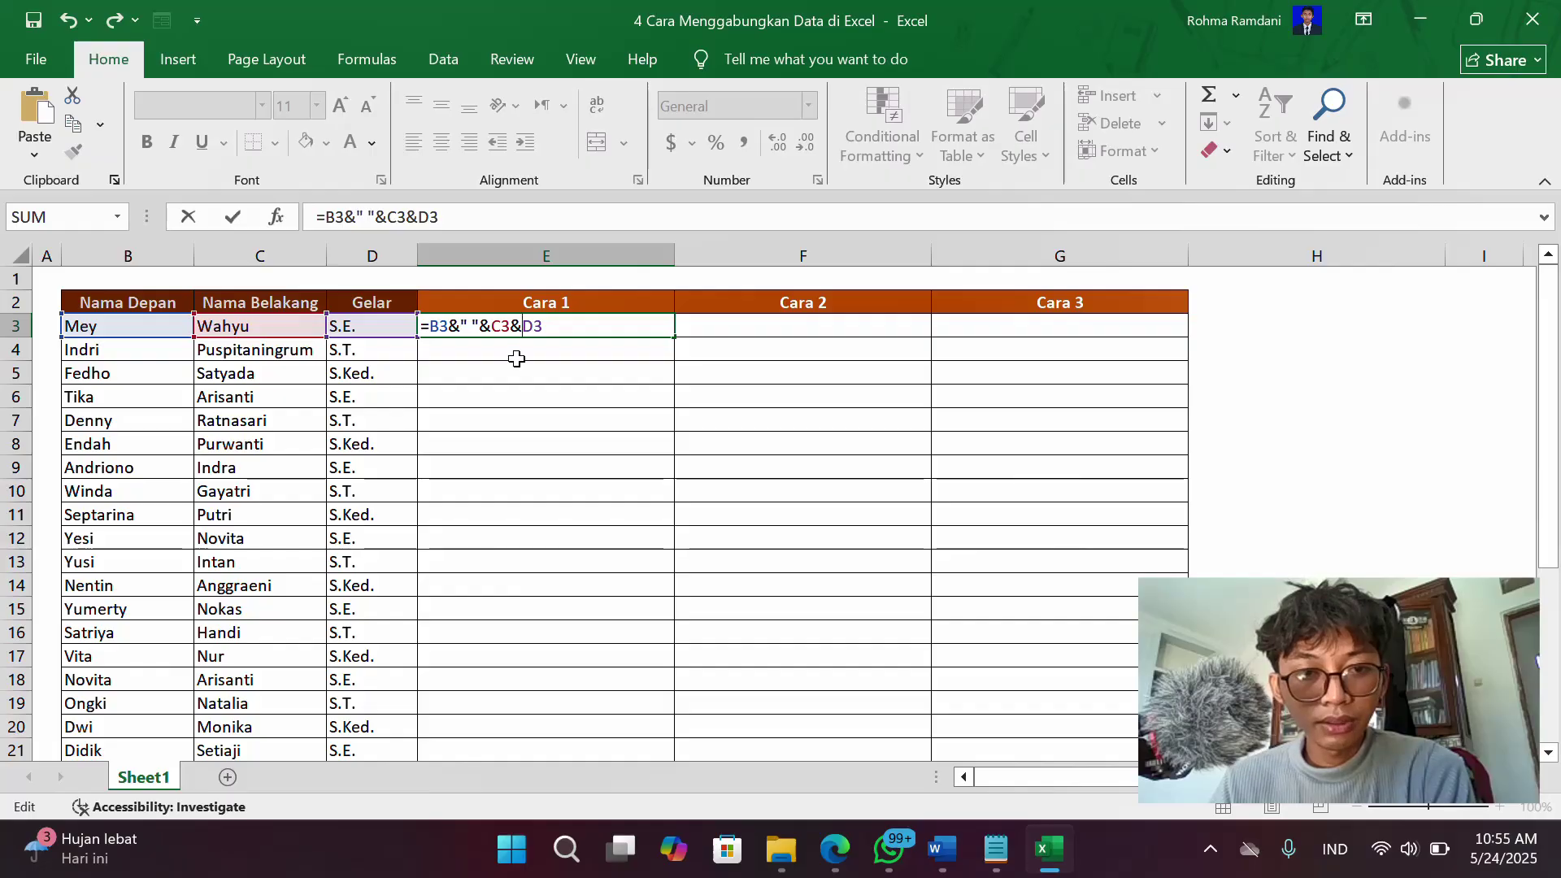
pyautogui.write('" "')
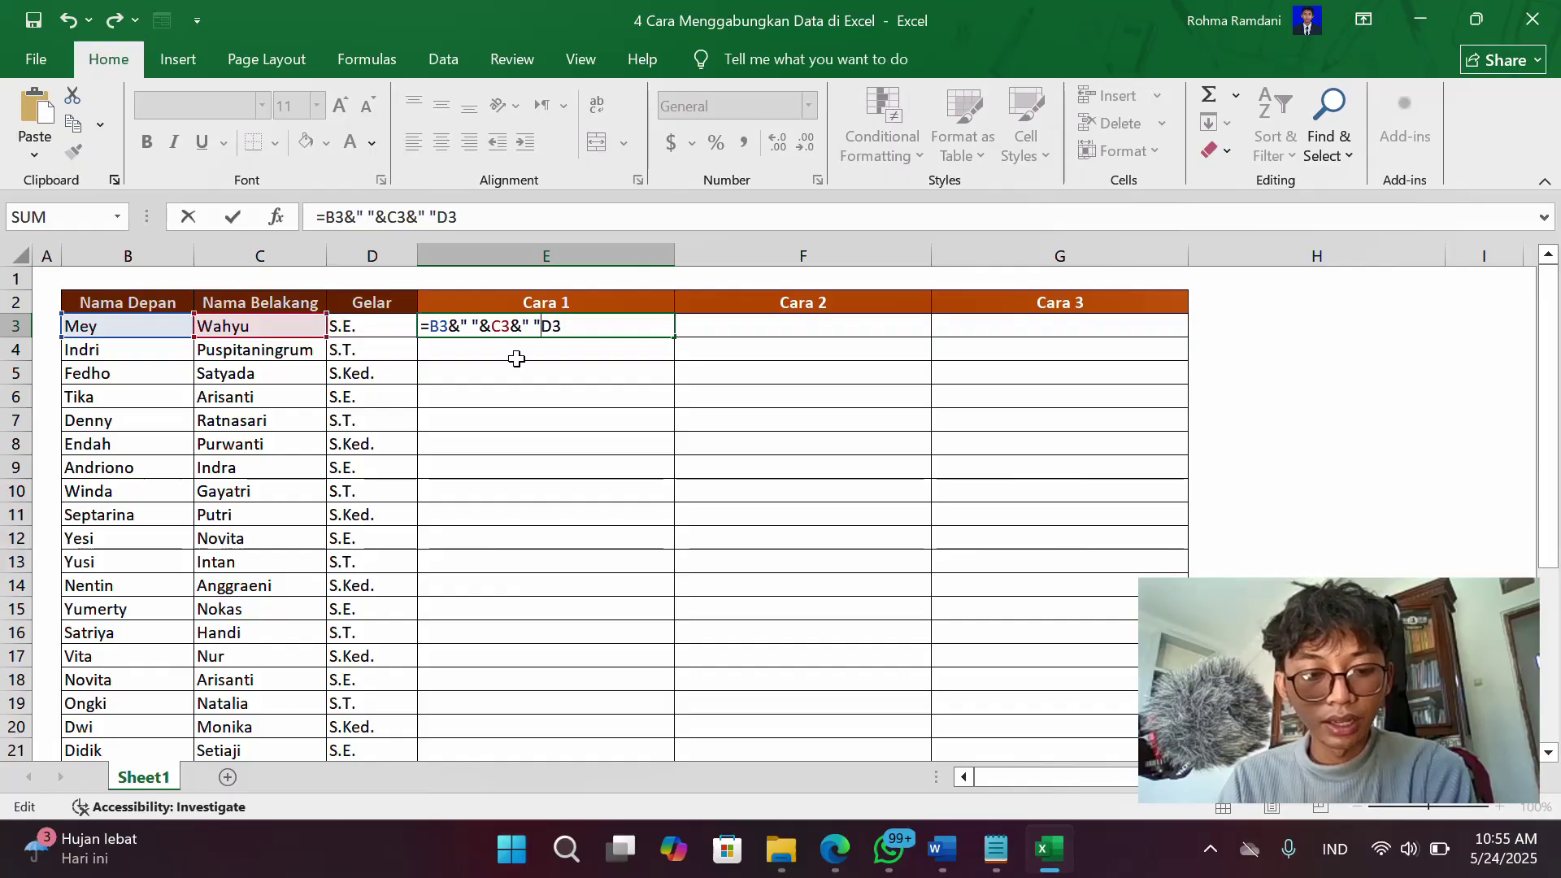
pyautogui.write('&')
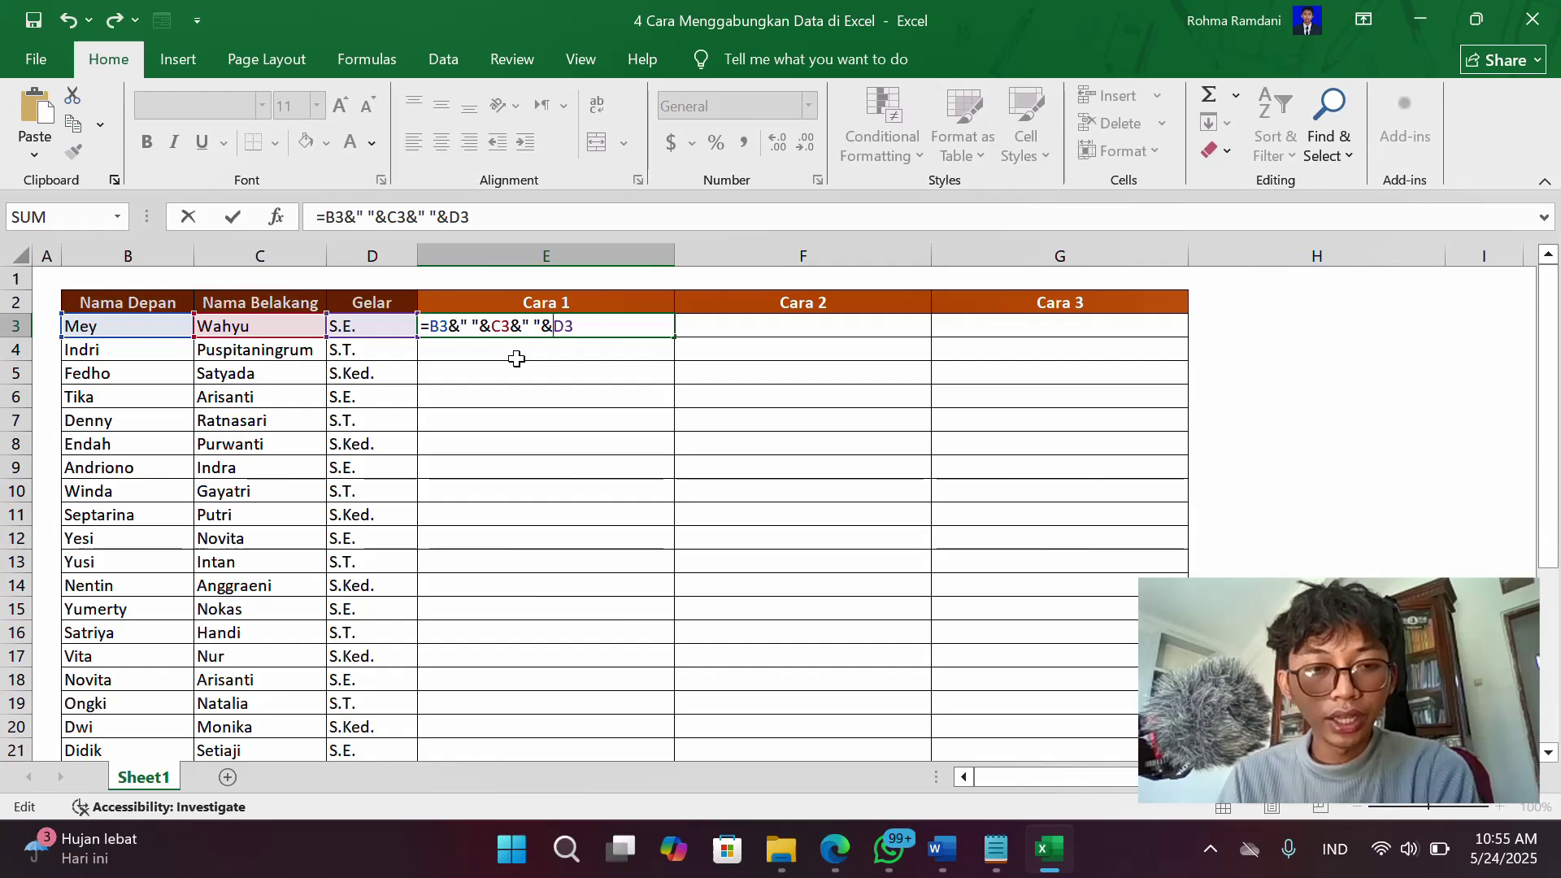
pyautogui.press('Return')
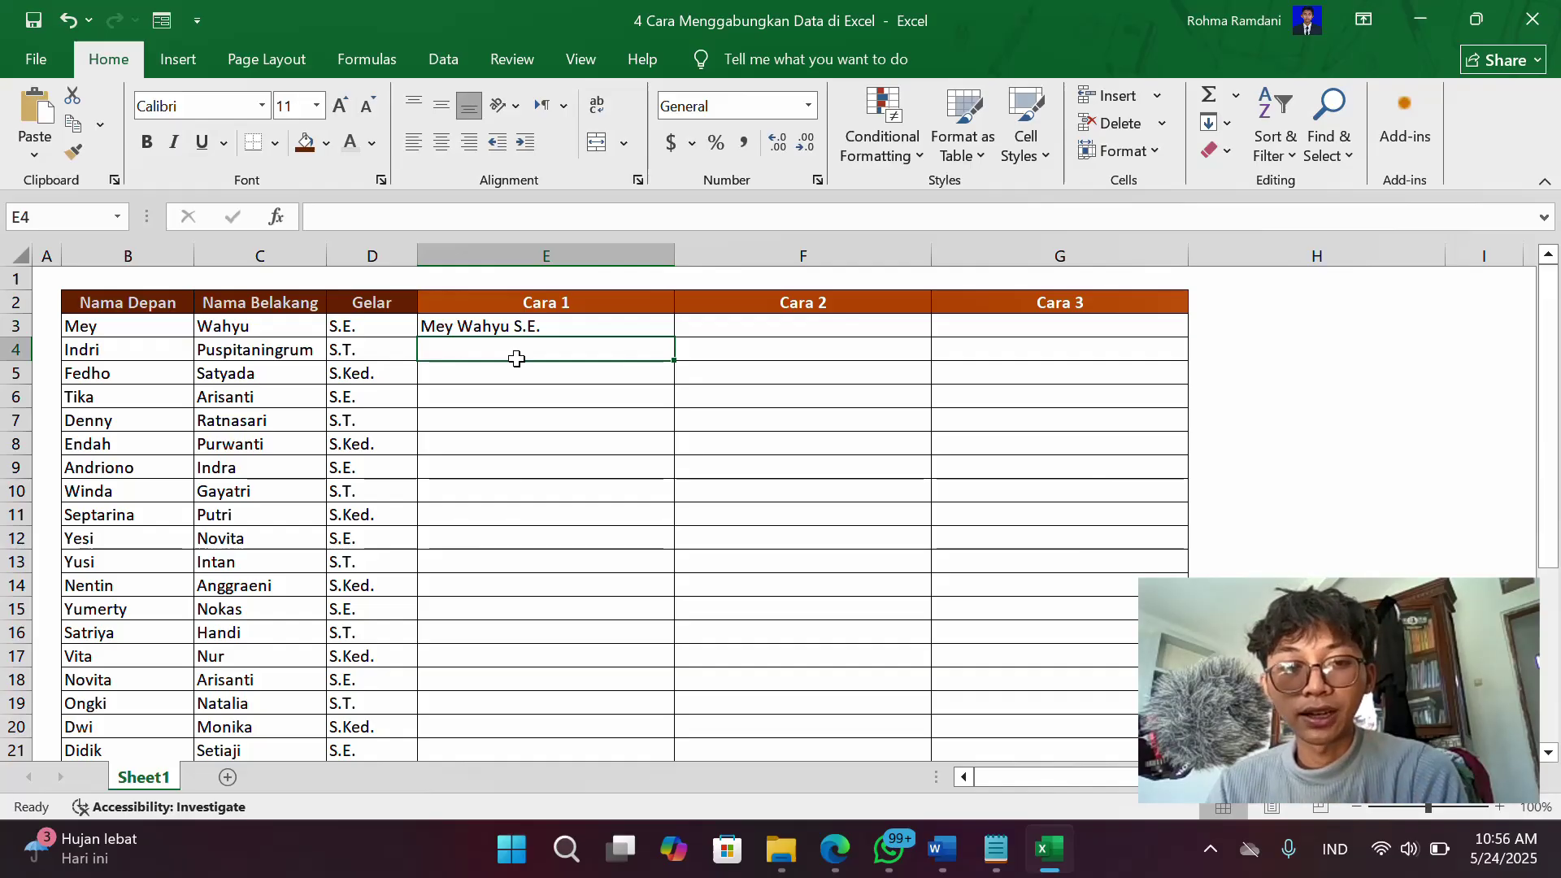
# - Fill the formula from E3 down the Cara 1 column to the last data row, E33
pyautogui.click(562, 325)
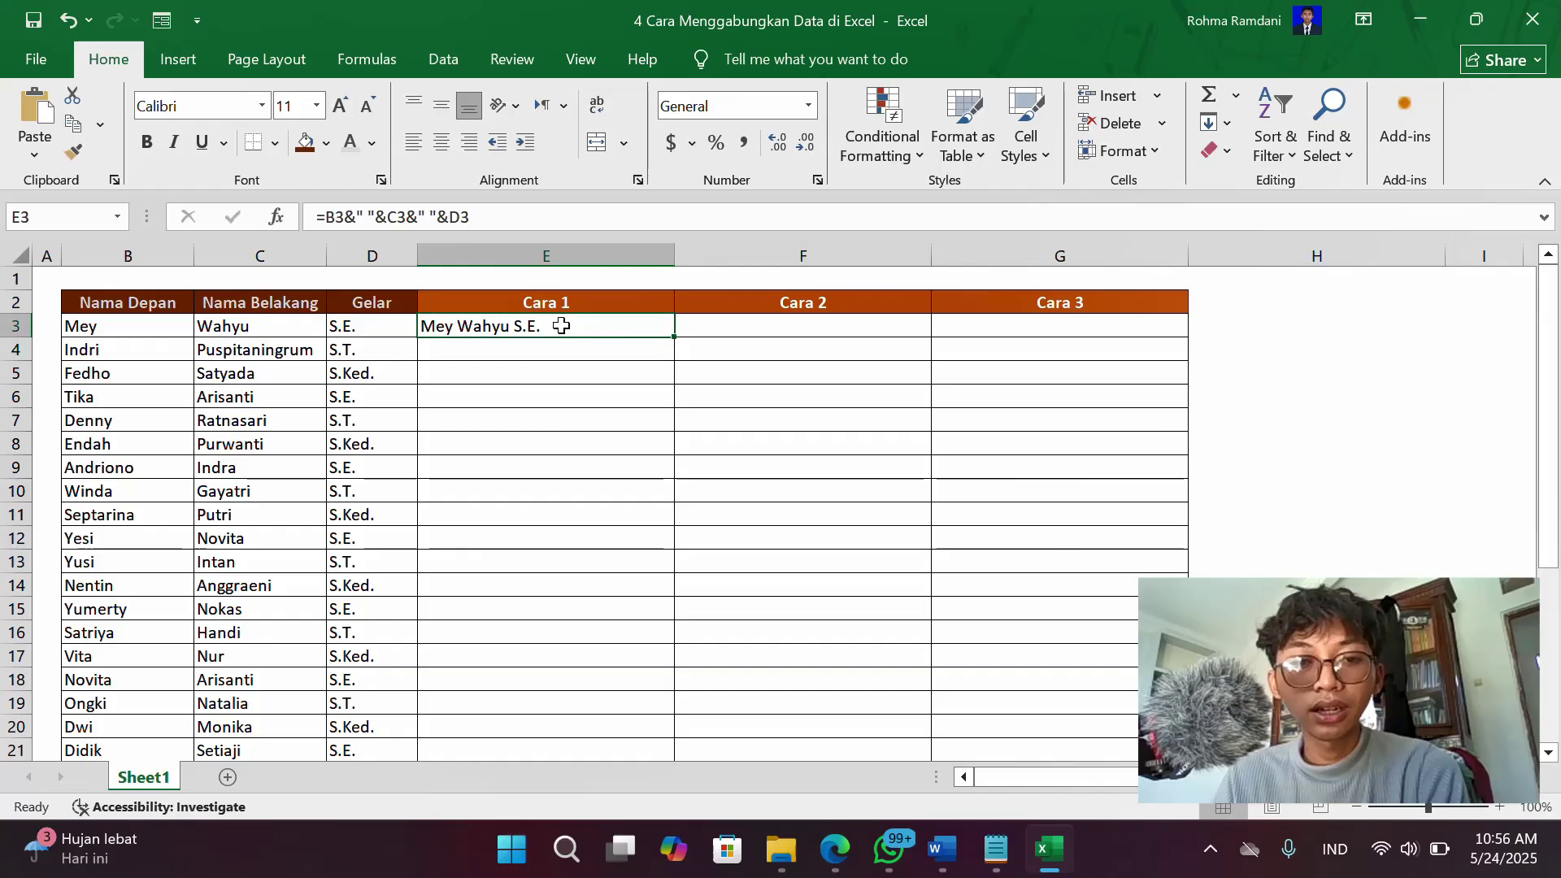
pyautogui.doubleClick(674, 337)
pyautogui.scroll(-6, 599, 498)
pyautogui.scroll(6, 602, 505)
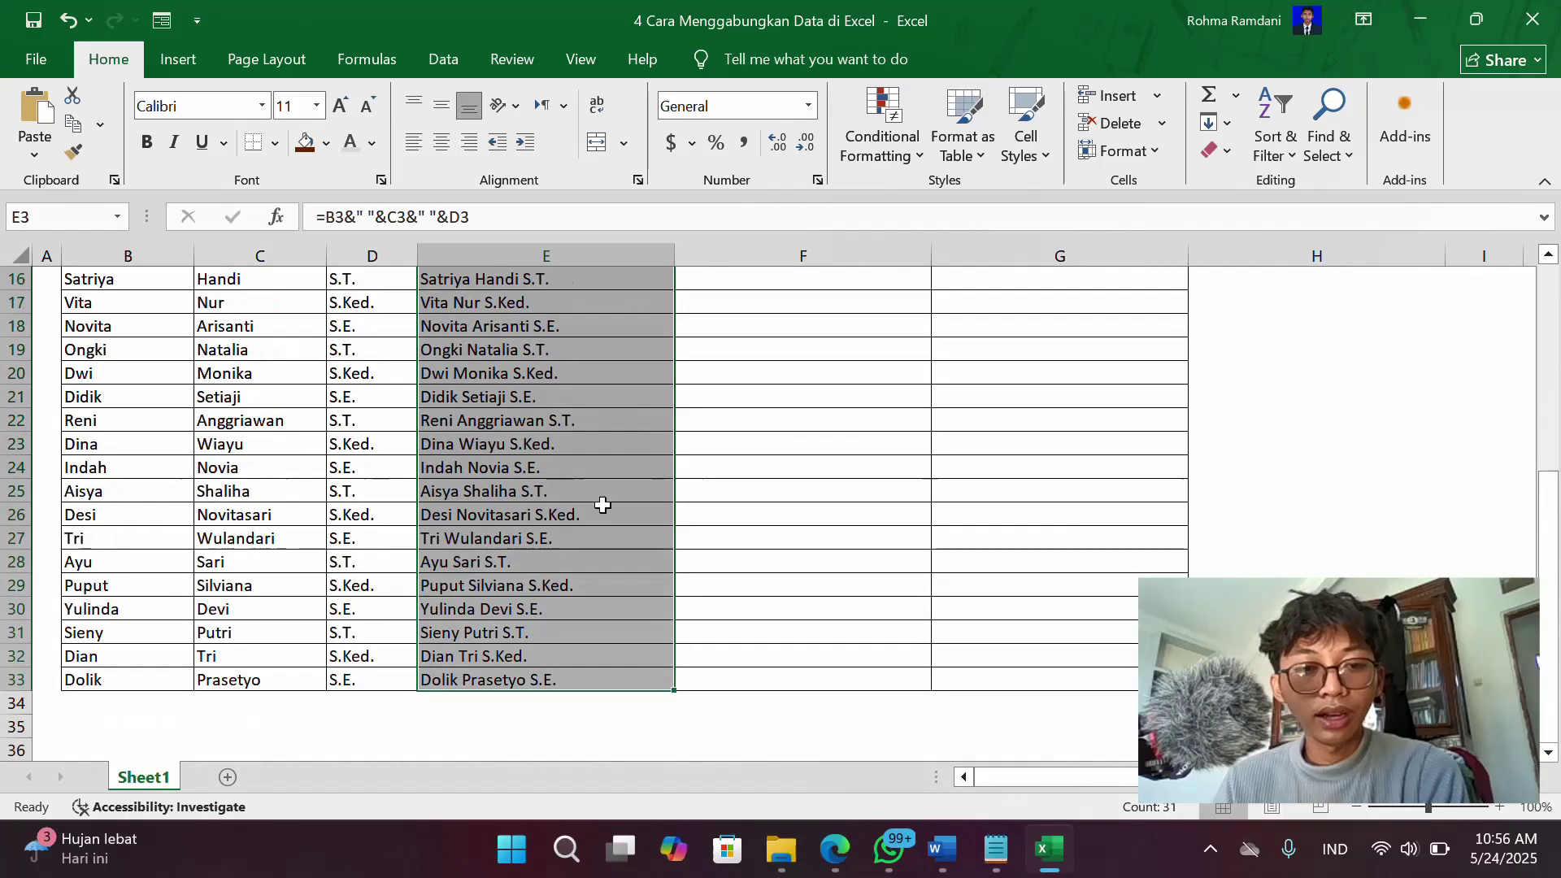
pyautogui.click(595, 505)
pyautogui.click(571, 394)
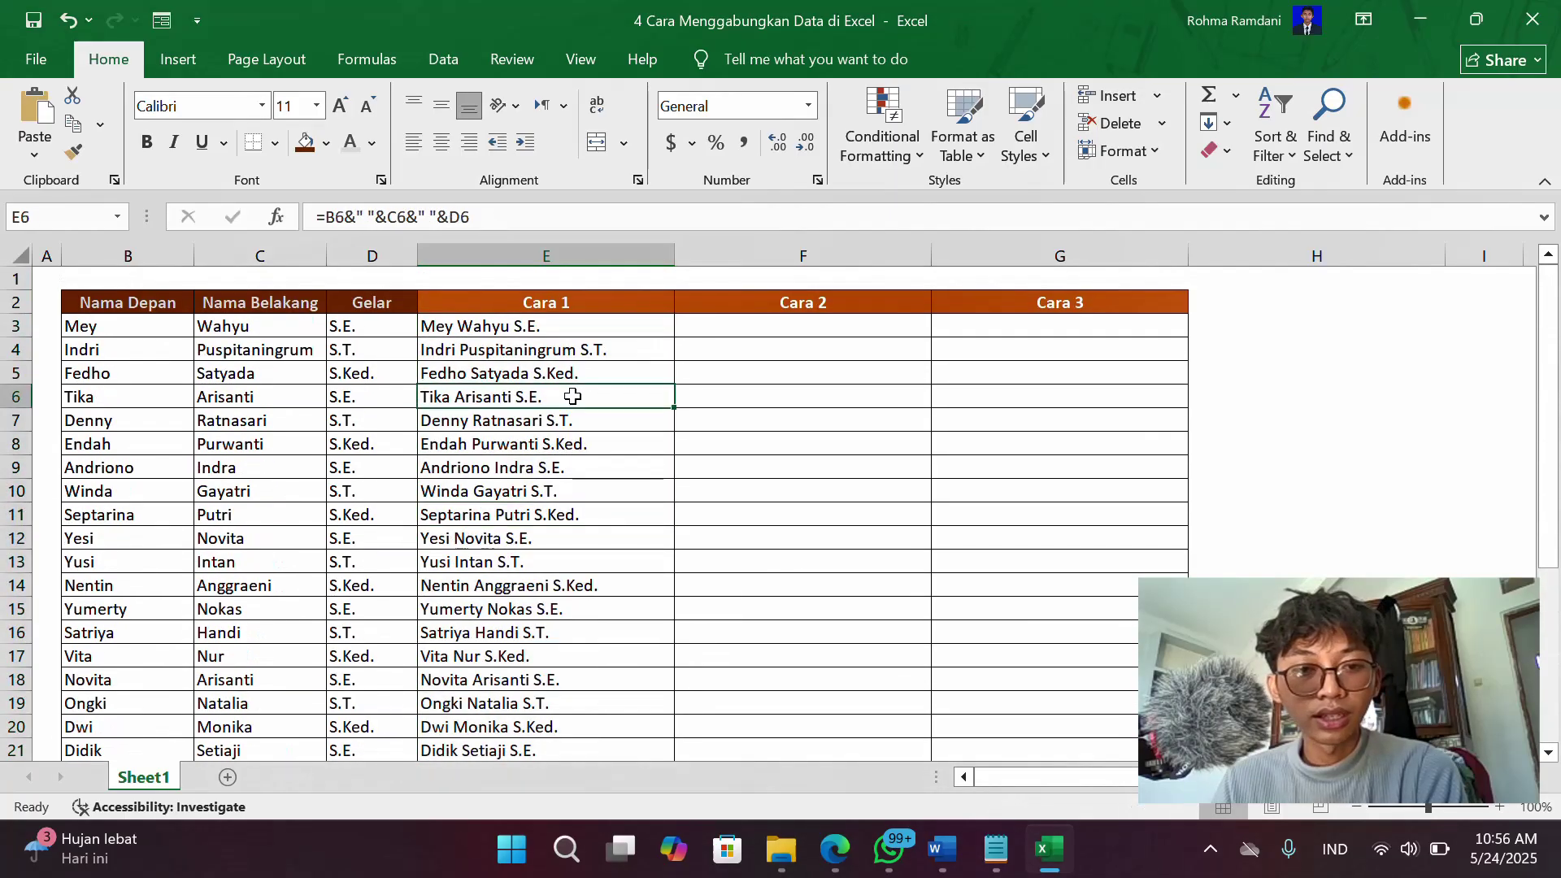
pyautogui.click(561, 348)
pyautogui.click(557, 326)
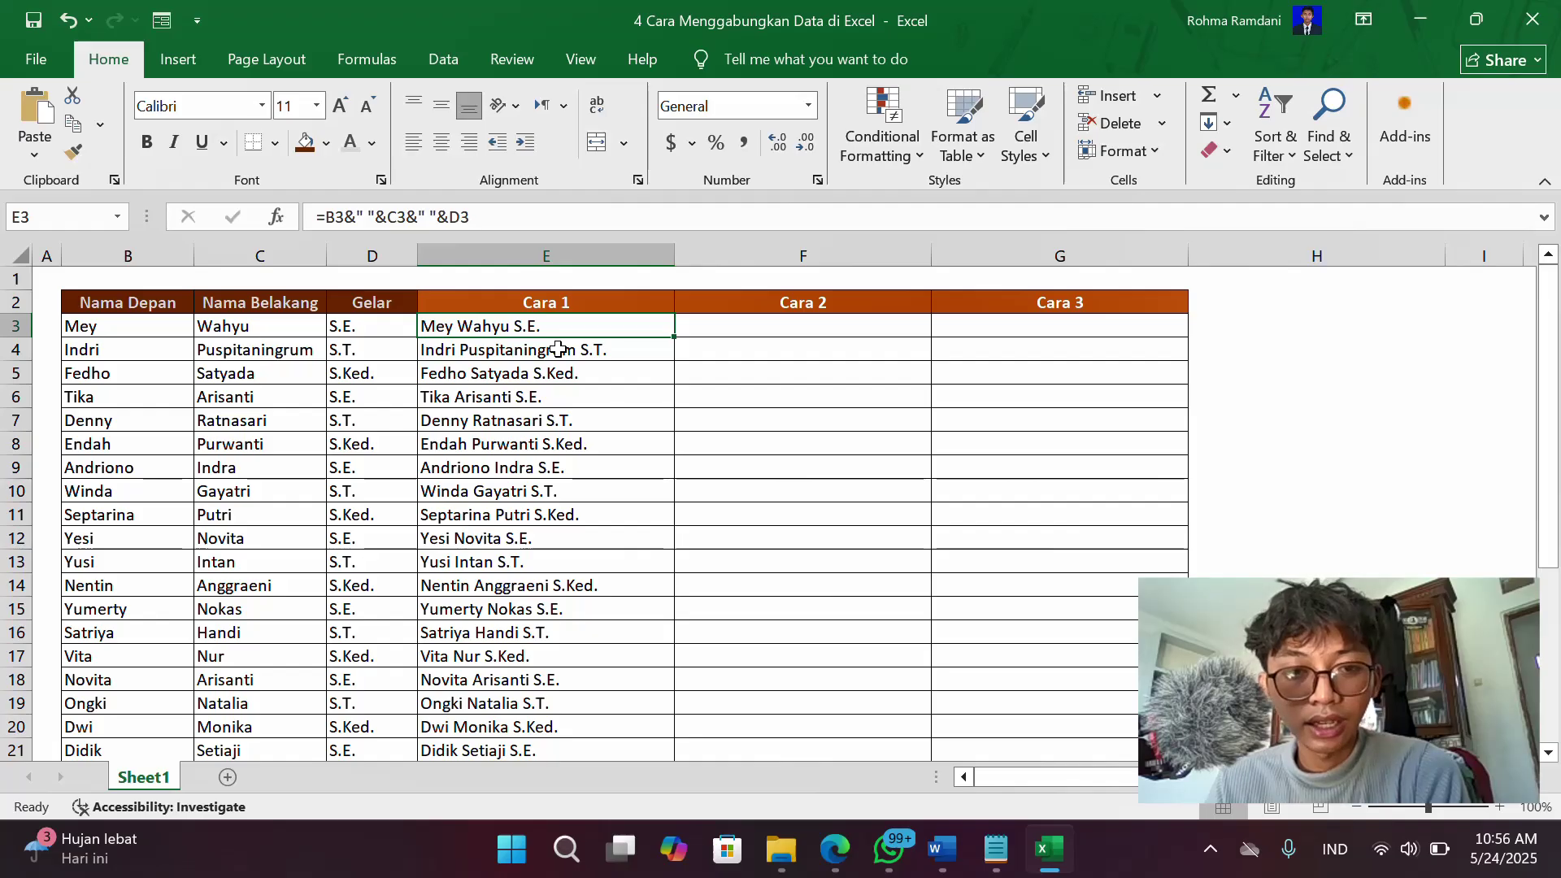
pyautogui.click(551, 351)
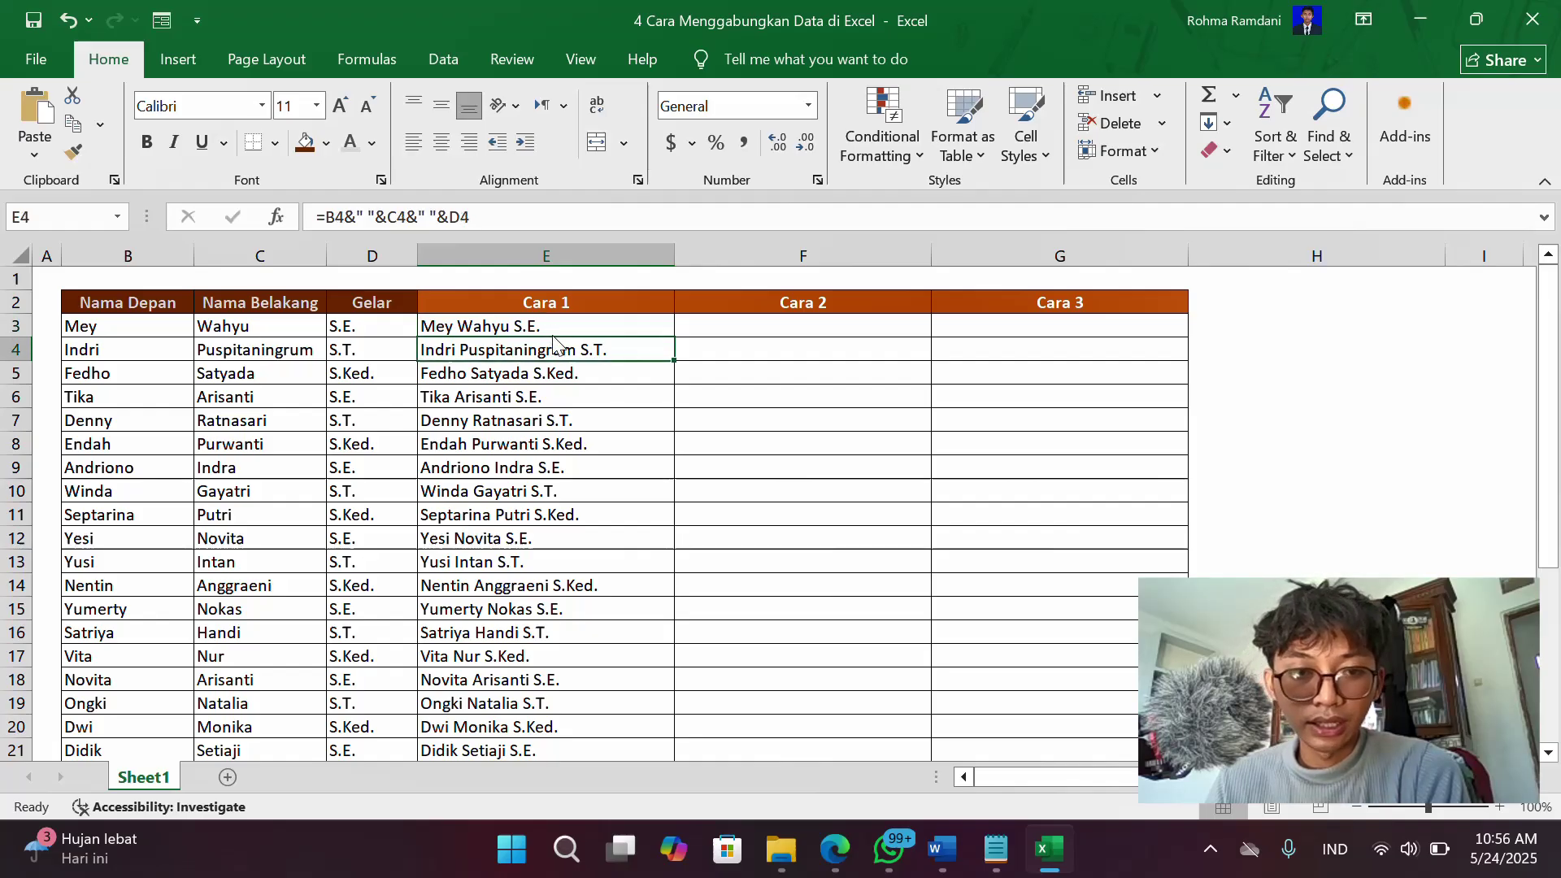
pyautogui.click(554, 325)
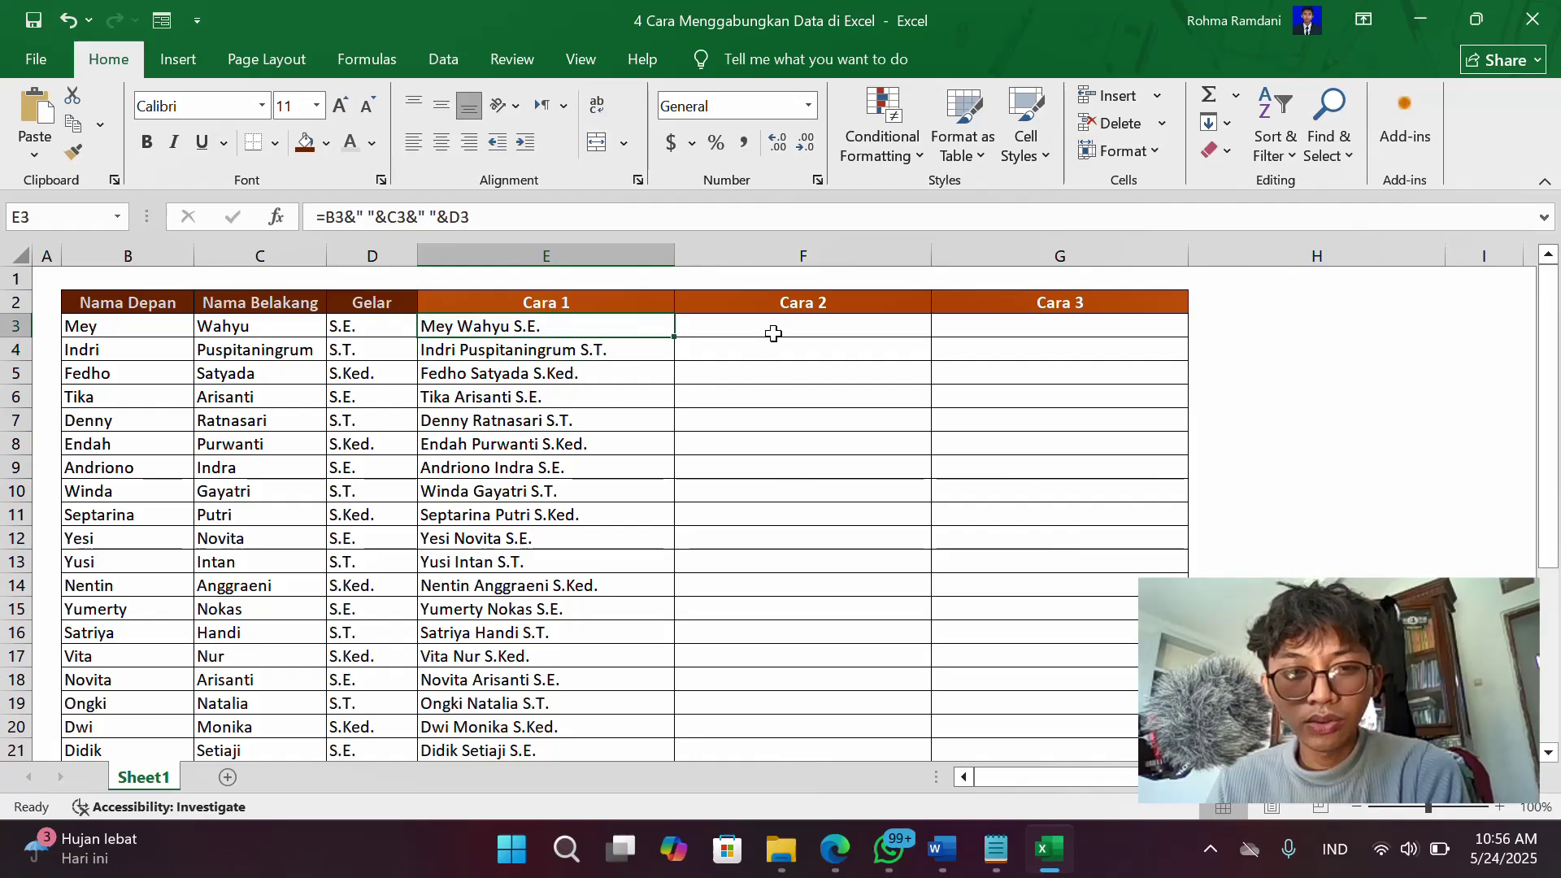
# - Enter the formula =CONCATENATE(B3,C3,D3) in cell F3 under Cara 2 to join first name, last name and title
pyautogui.click(773, 333)
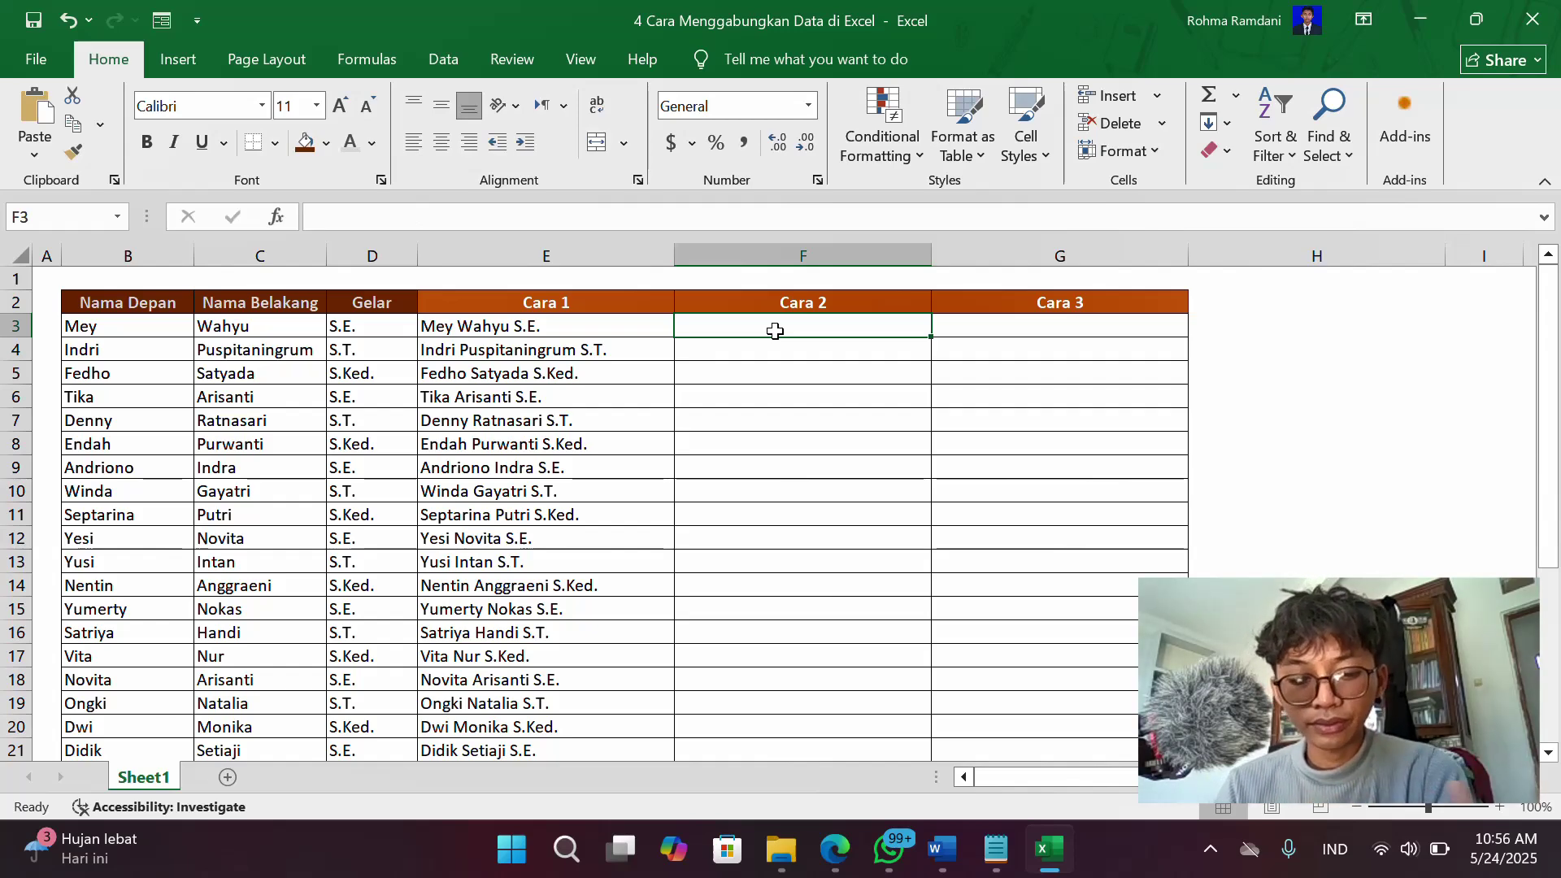
pyautogui.write('=CONT')
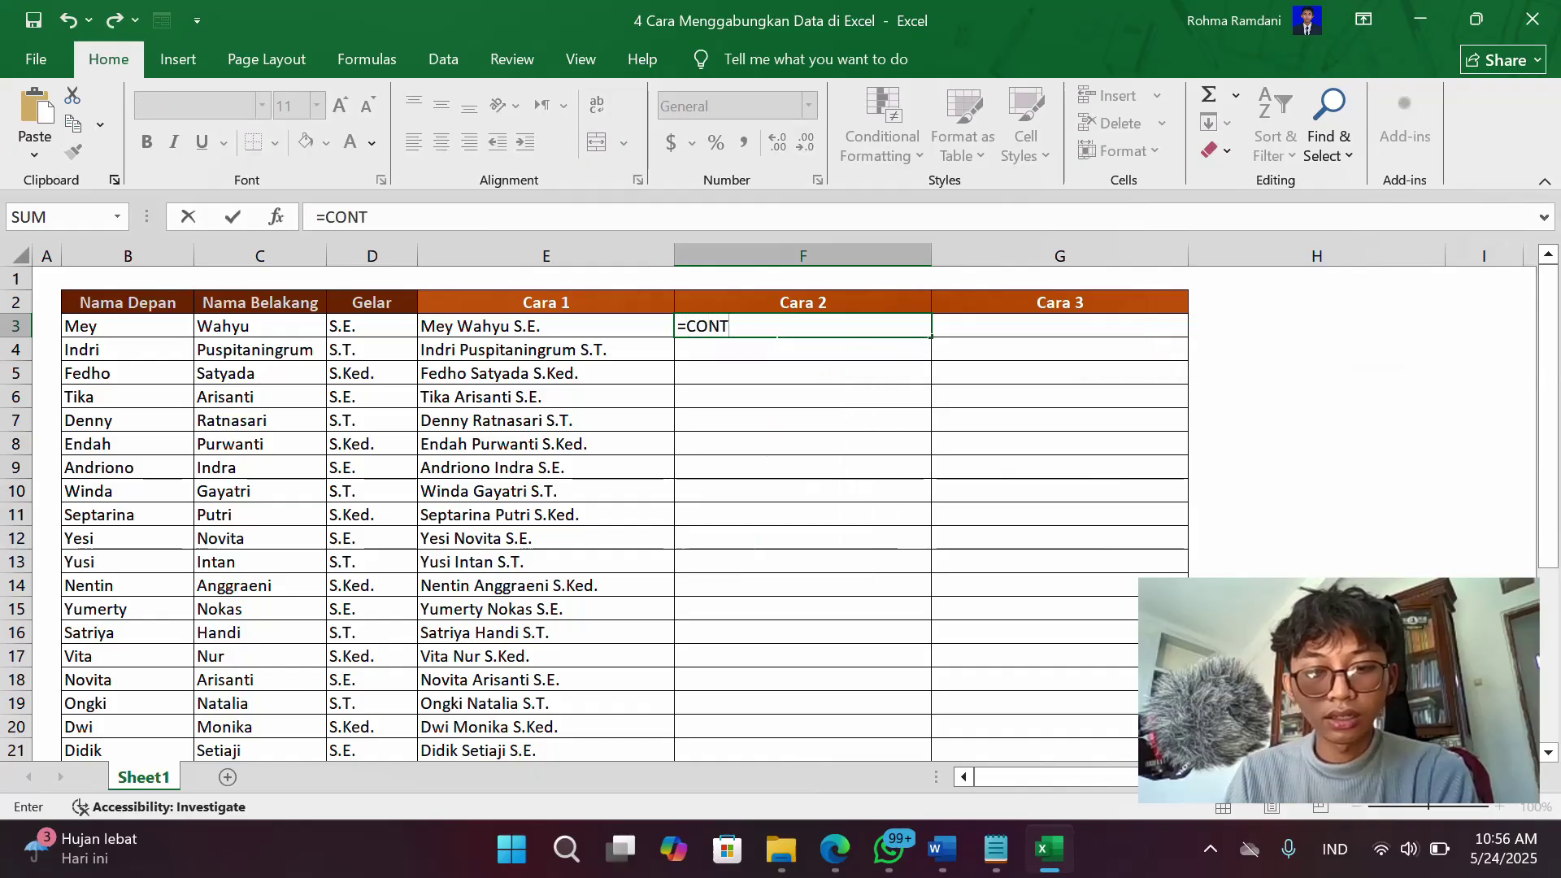
pyautogui.press('BackSpace')
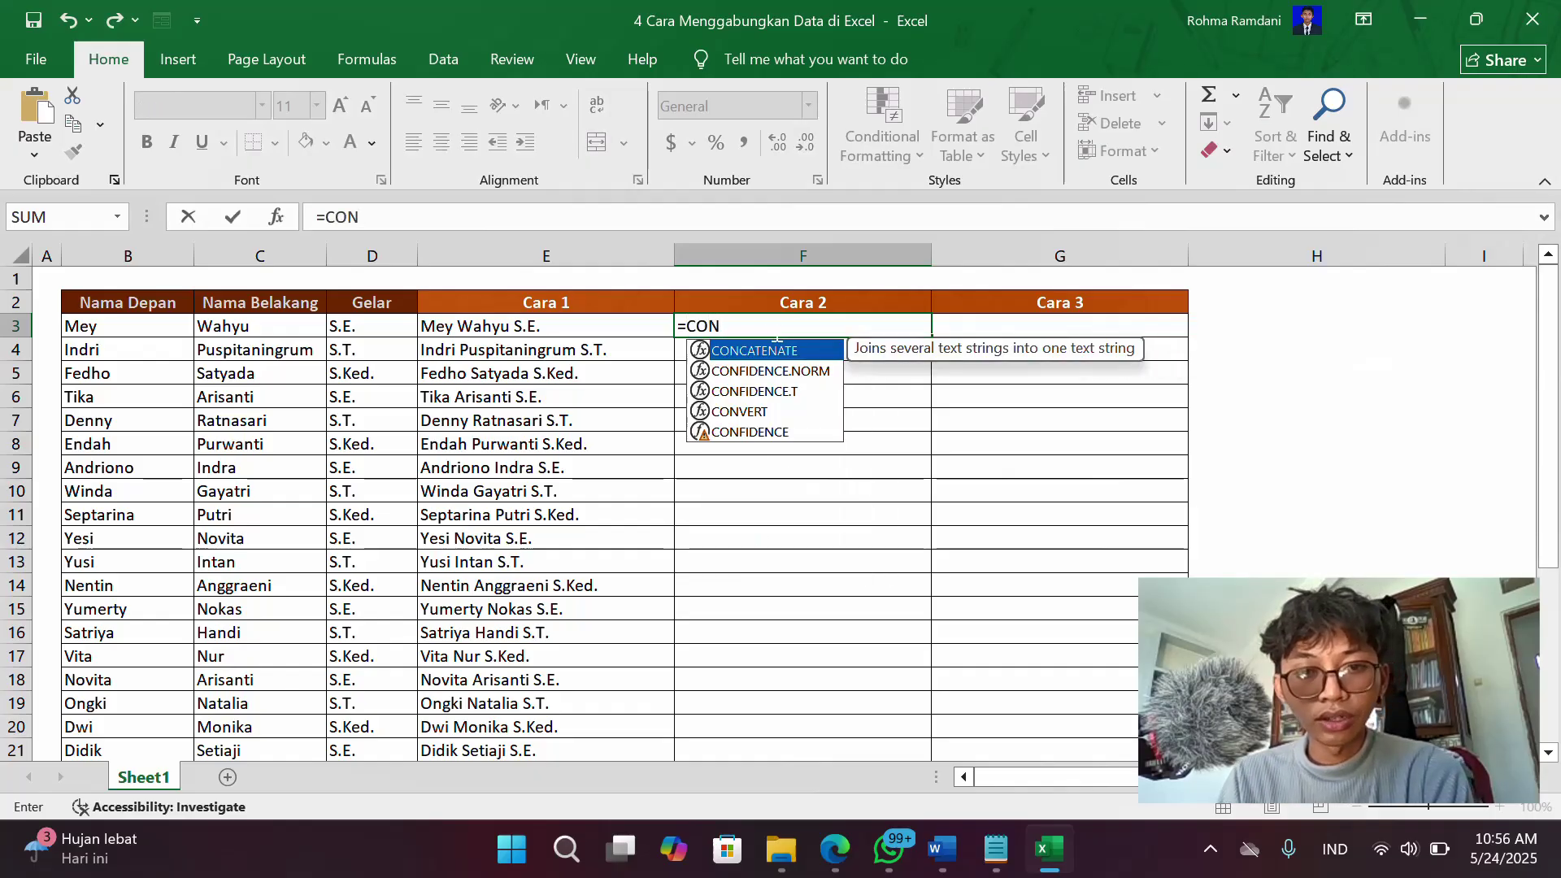
pyautogui.press('Tab')
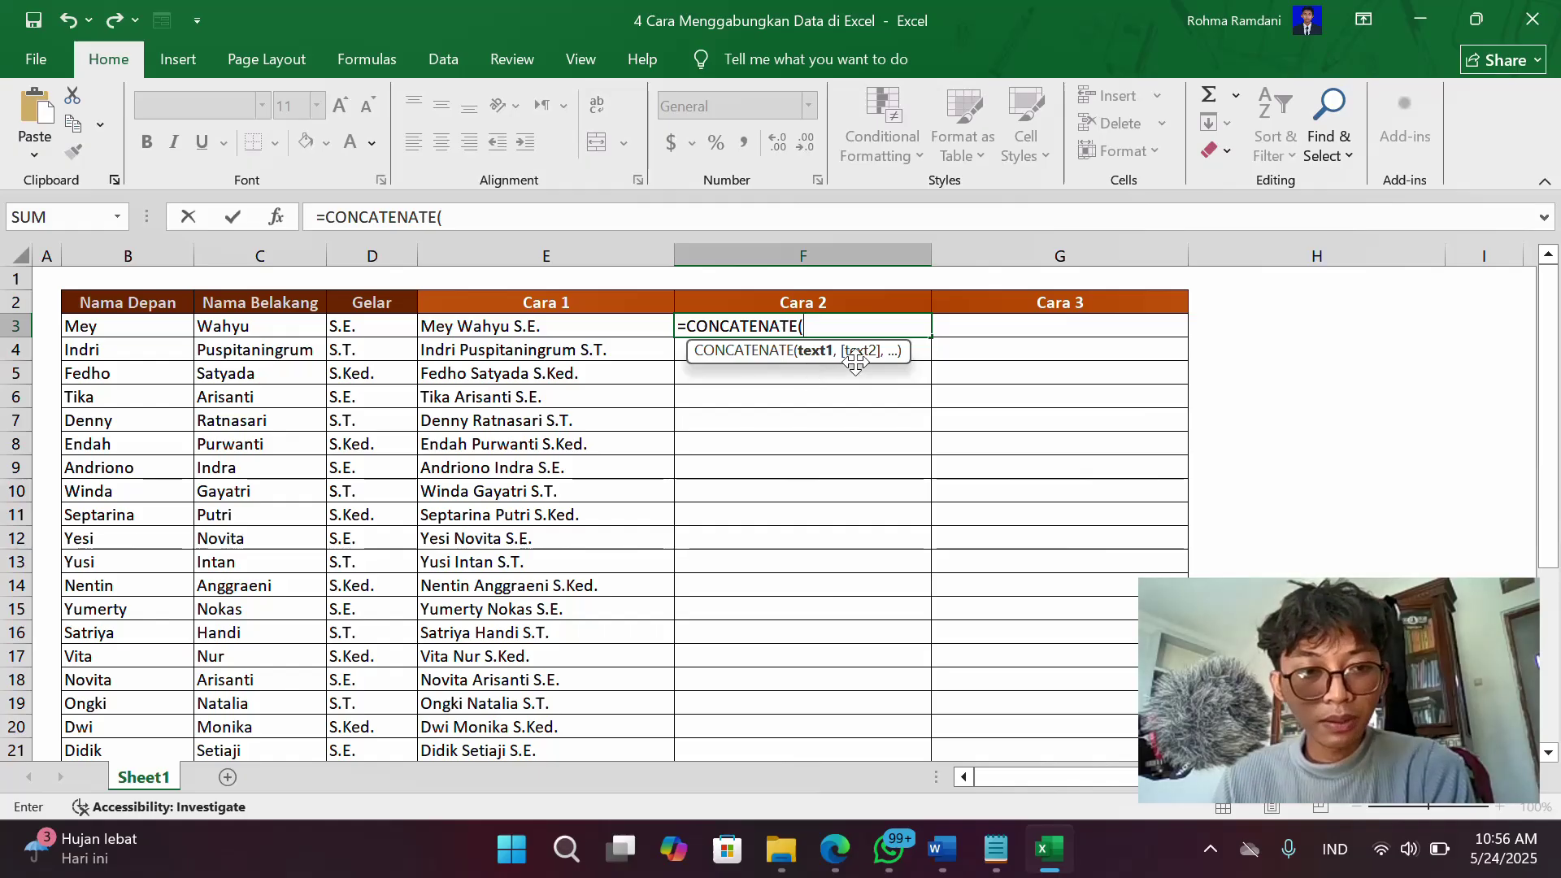
pyautogui.click(93, 327)
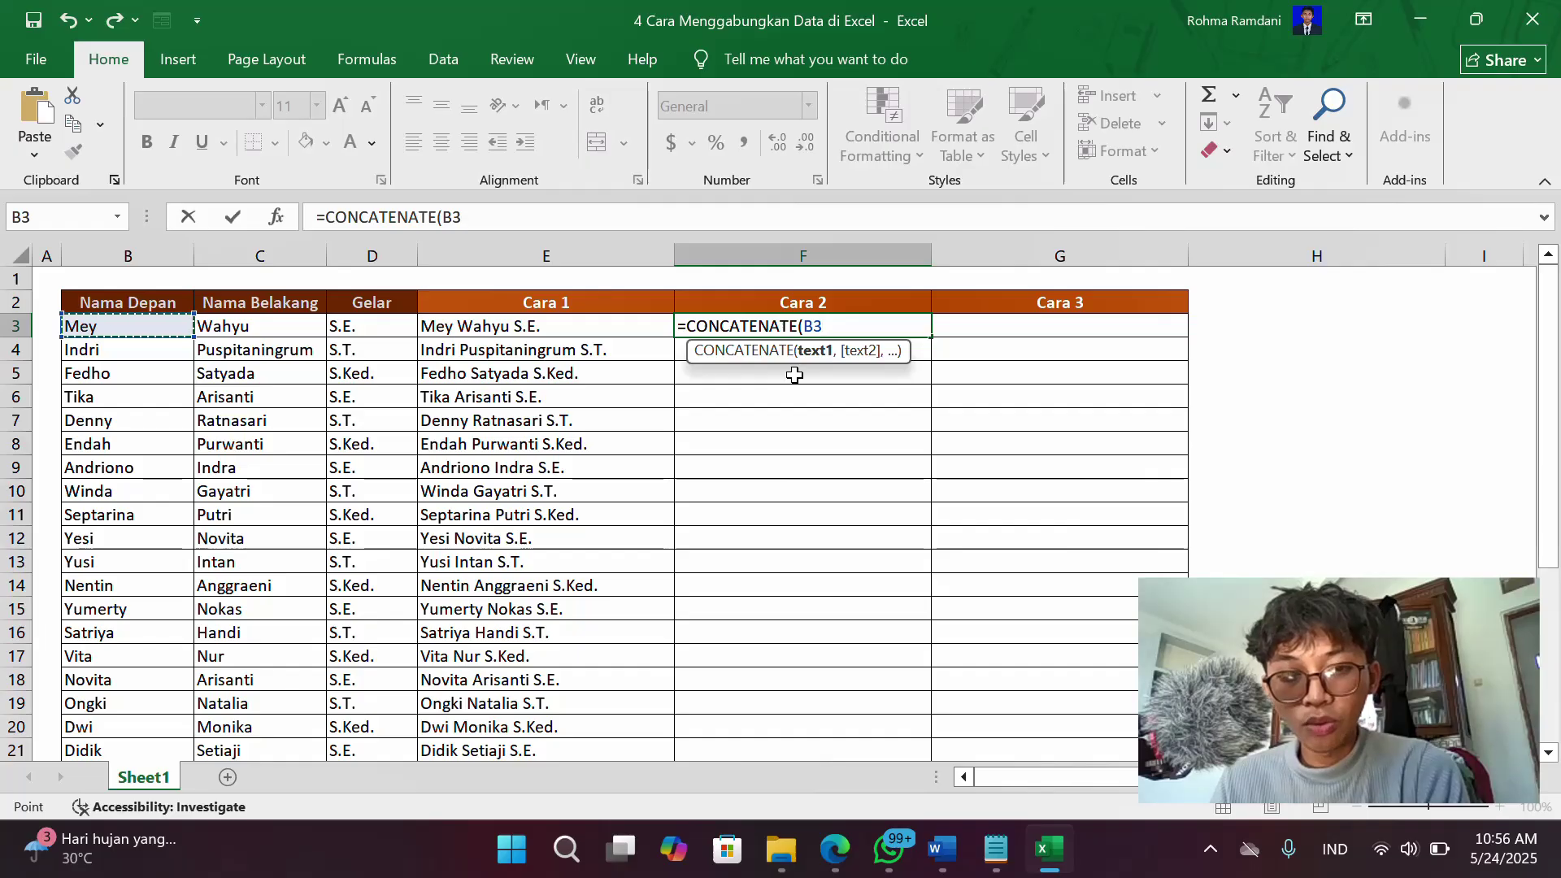
pyautogui.write(',')
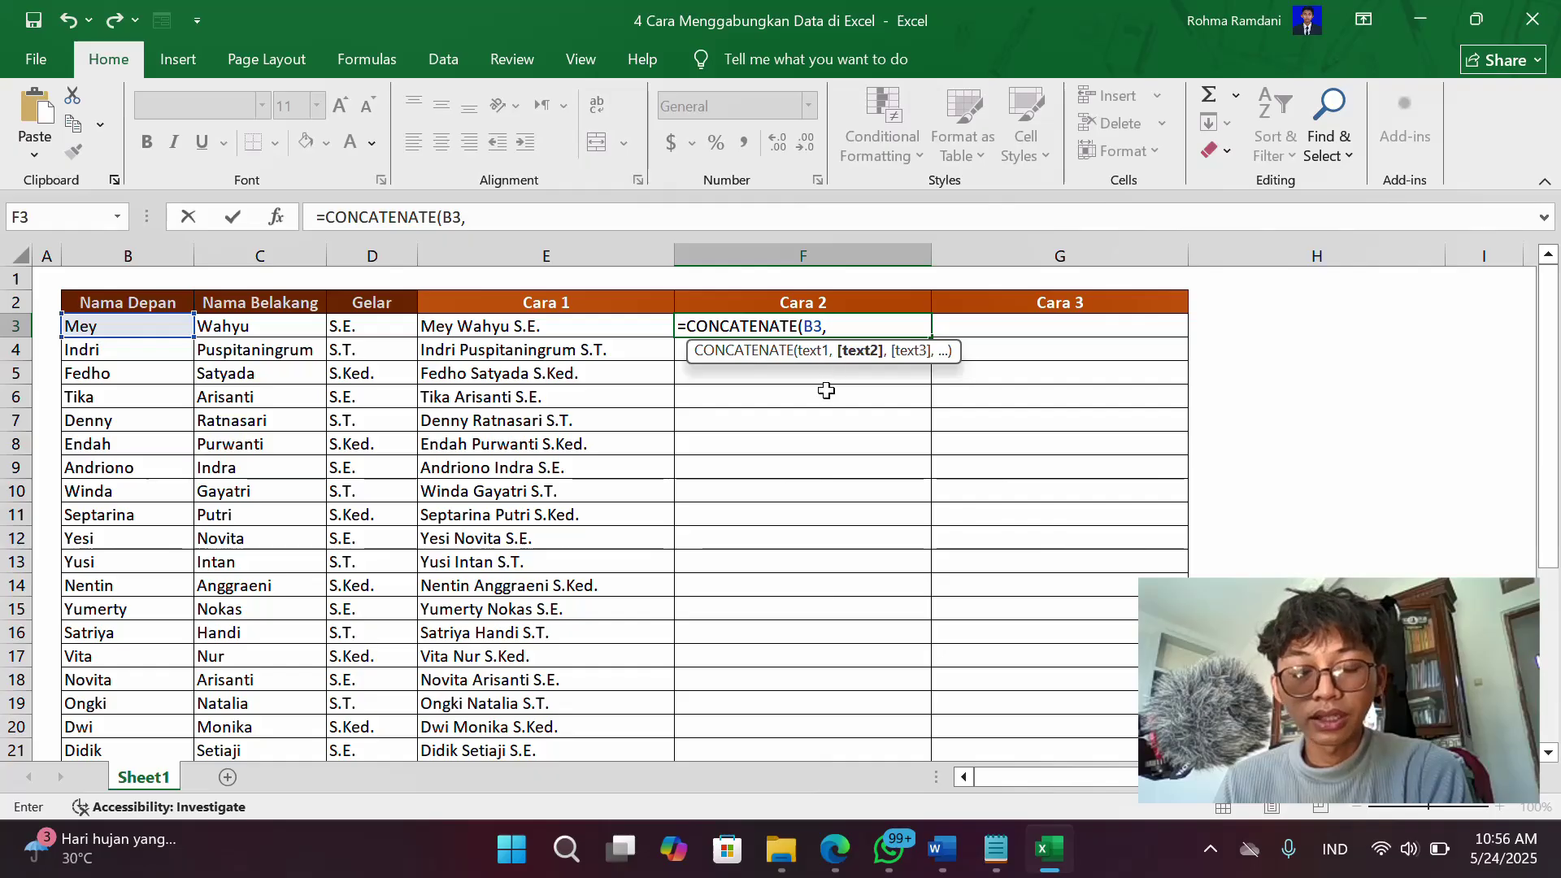
pyautogui.click(271, 323)
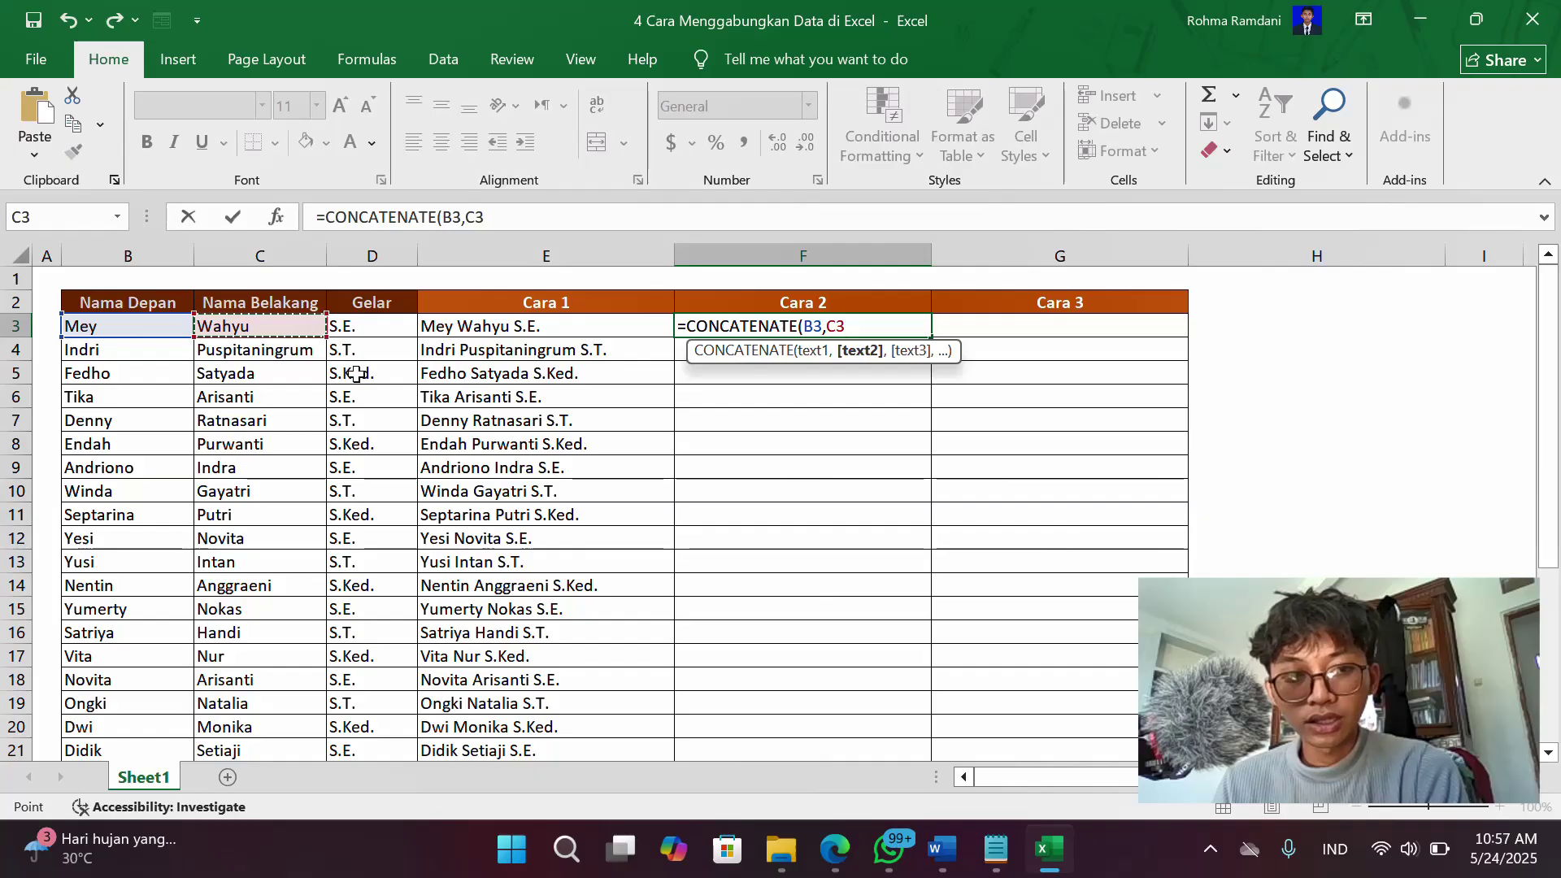
pyautogui.write(',')
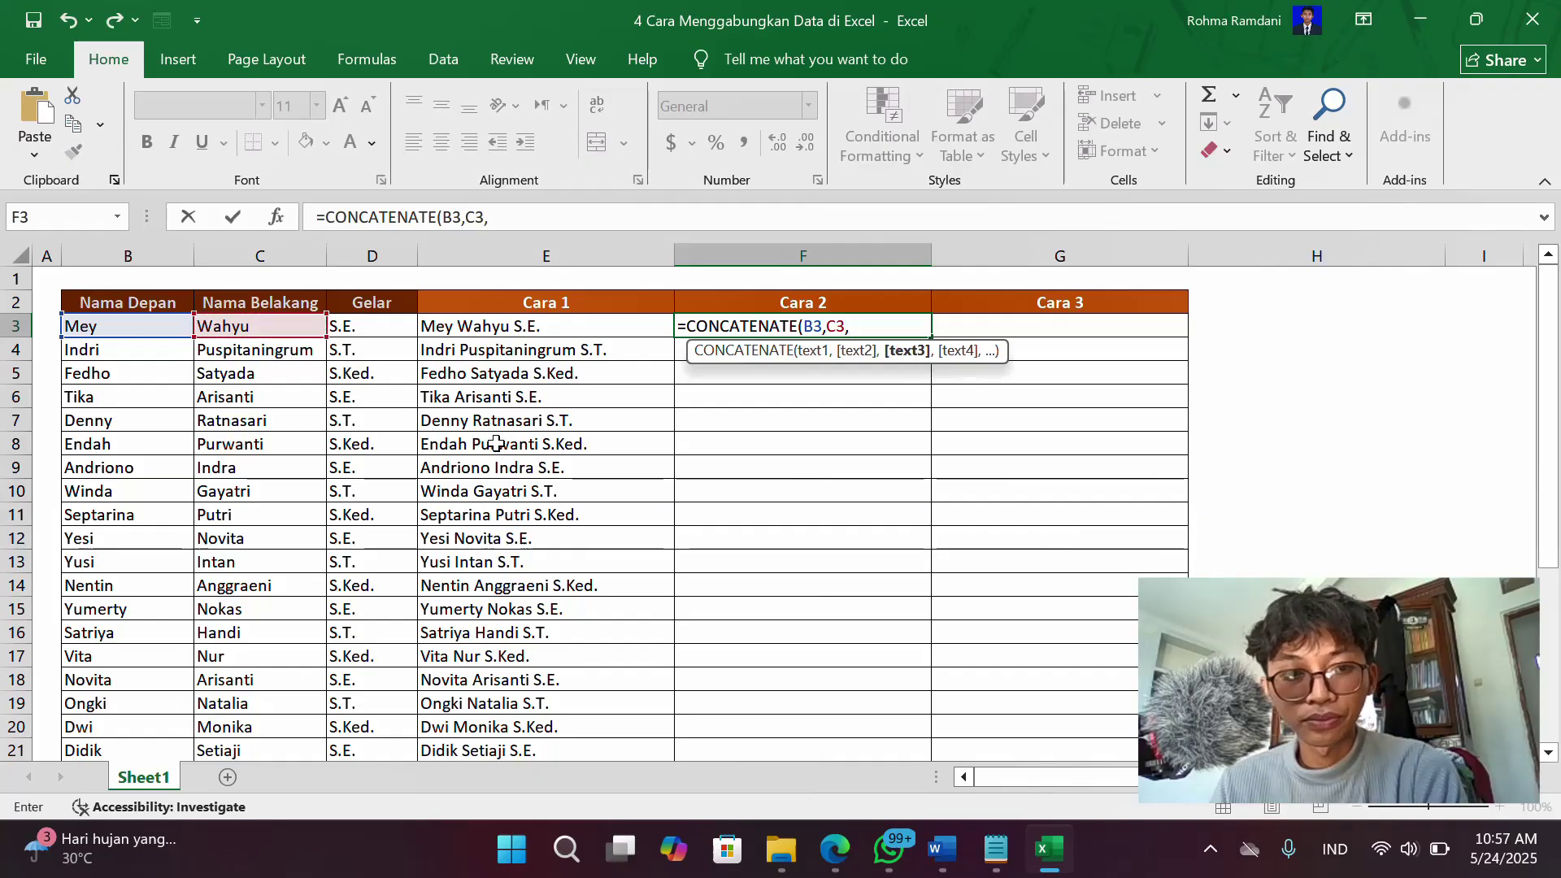
pyautogui.click(388, 327)
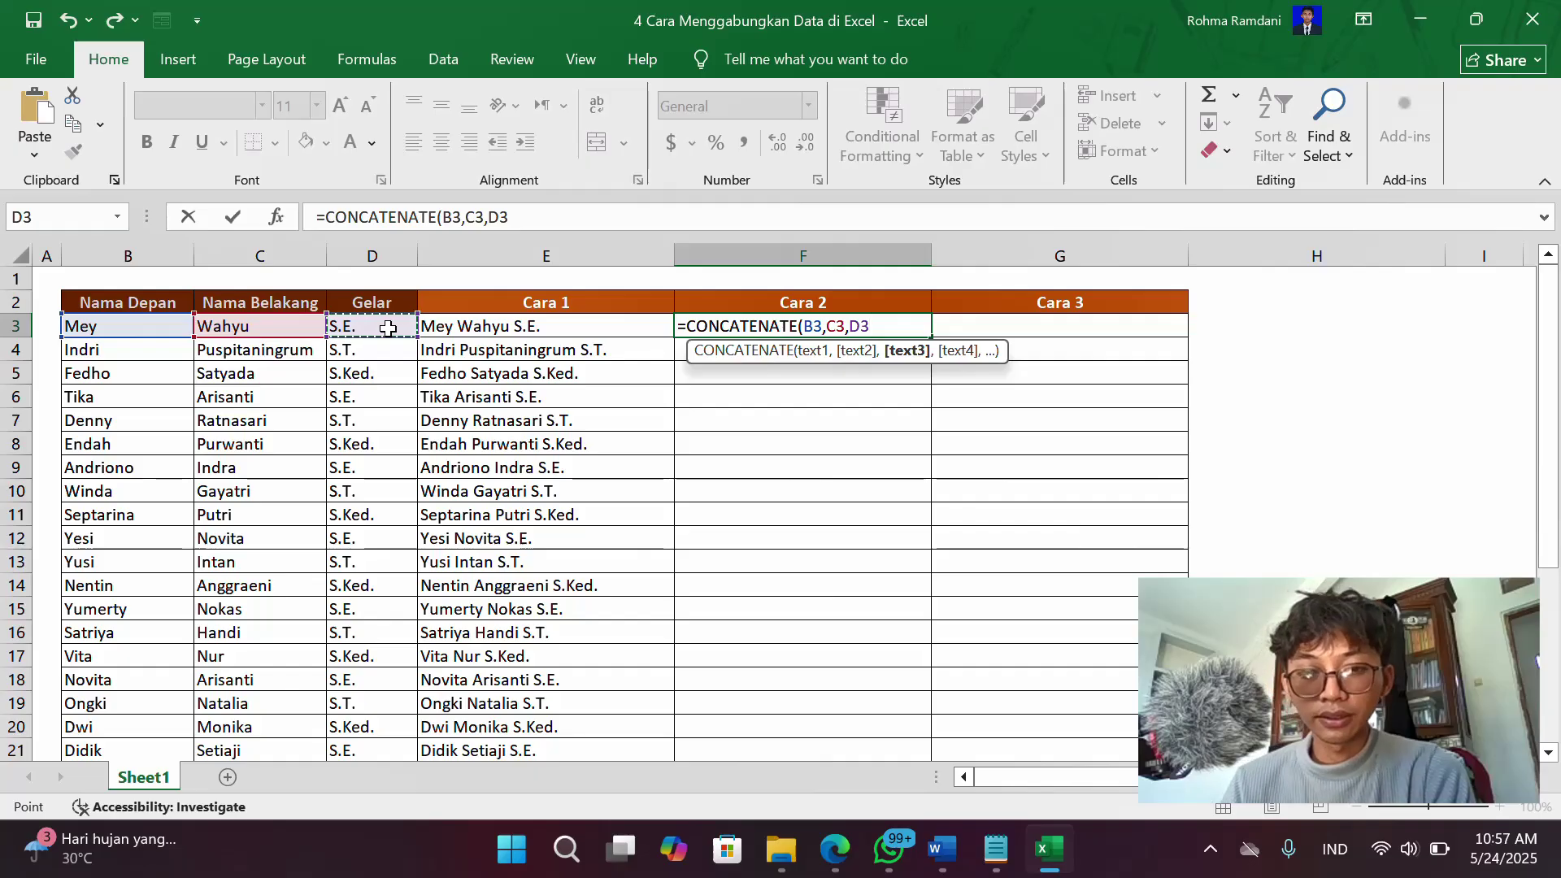
pyautogui.write(')')
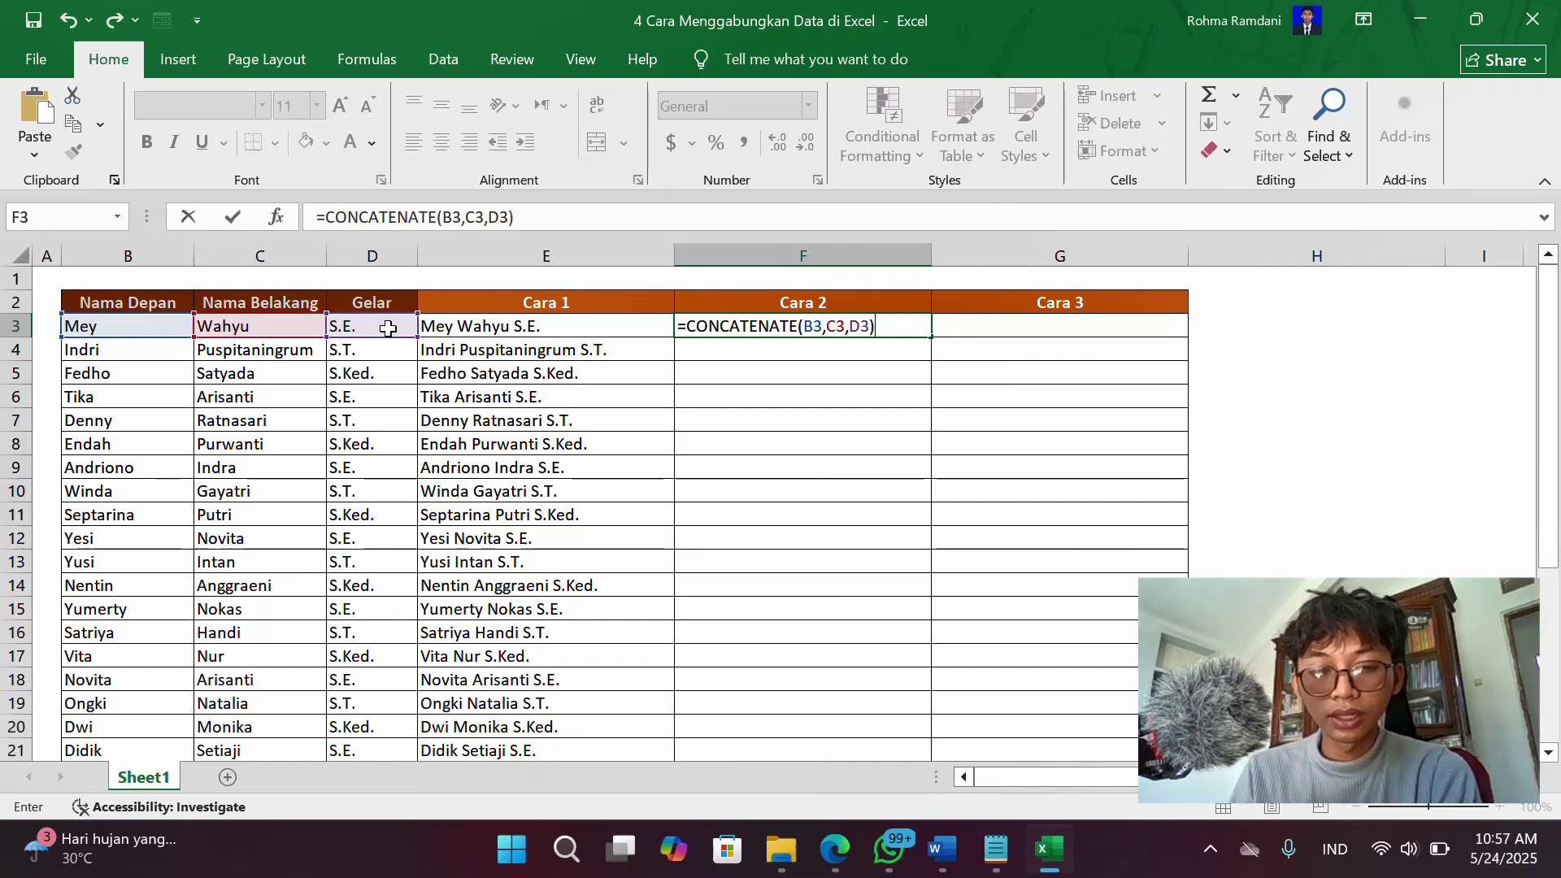
pyautogui.press('Return')
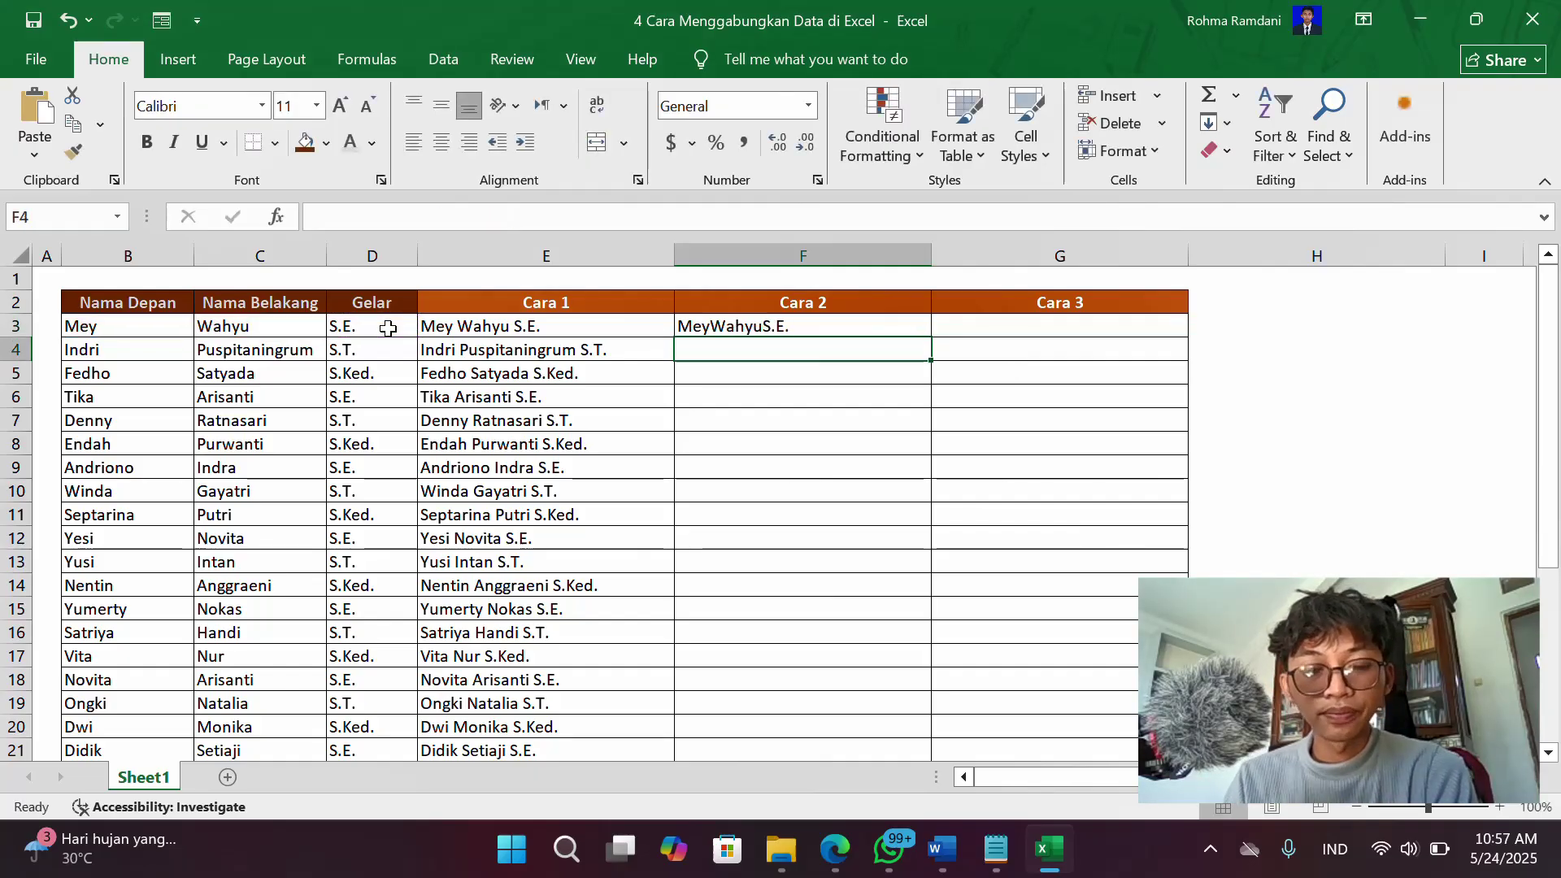
pyautogui.click(655, 451)
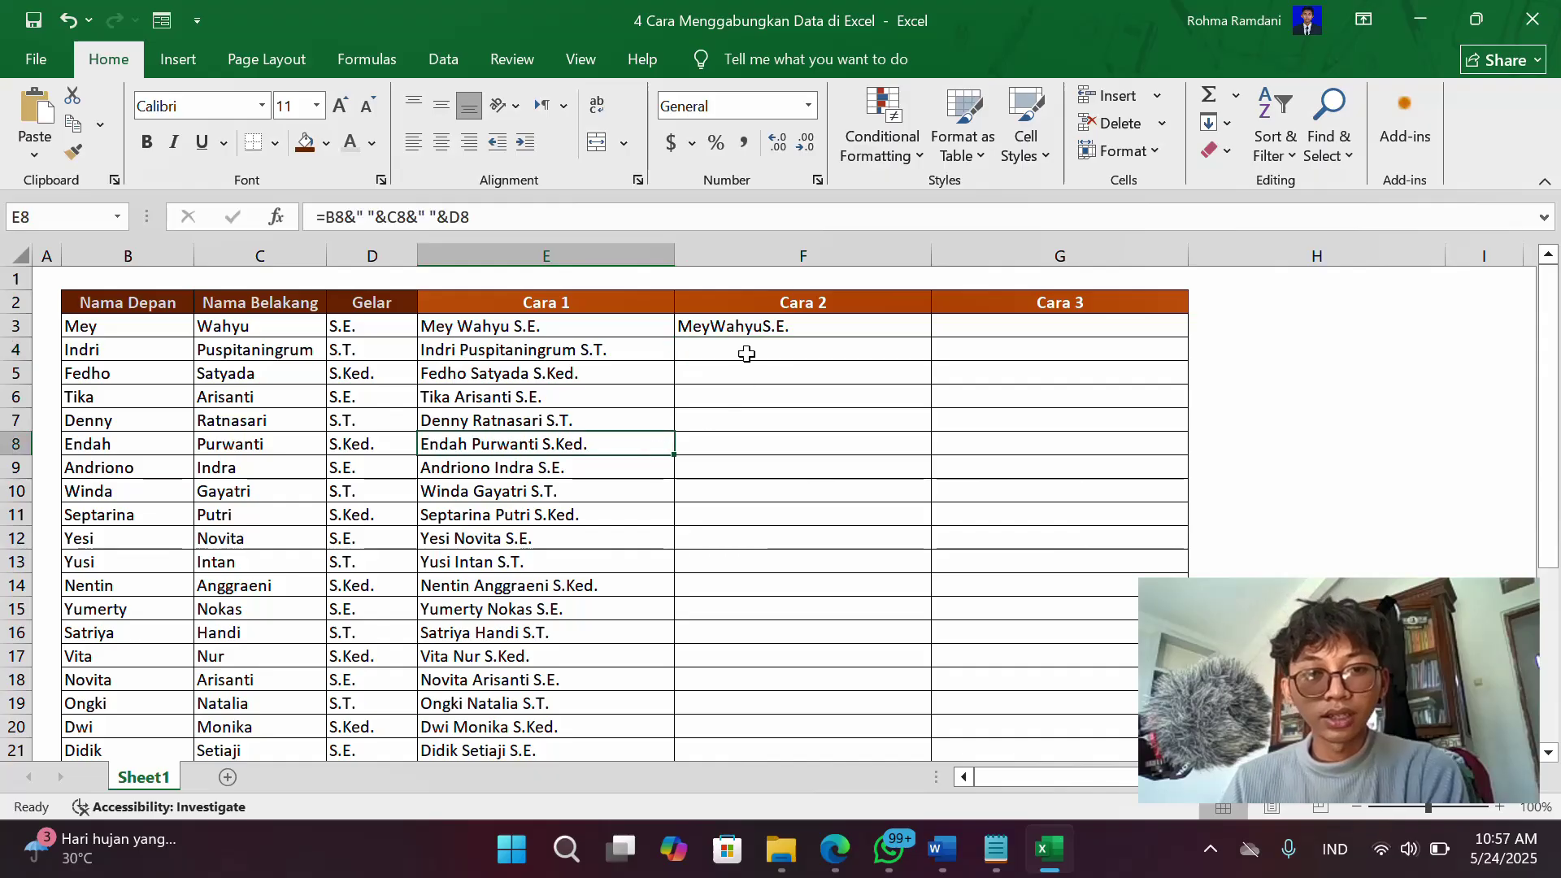
pyautogui.click(742, 328)
pyautogui.click(746, 370)
pyautogui.click(749, 351)
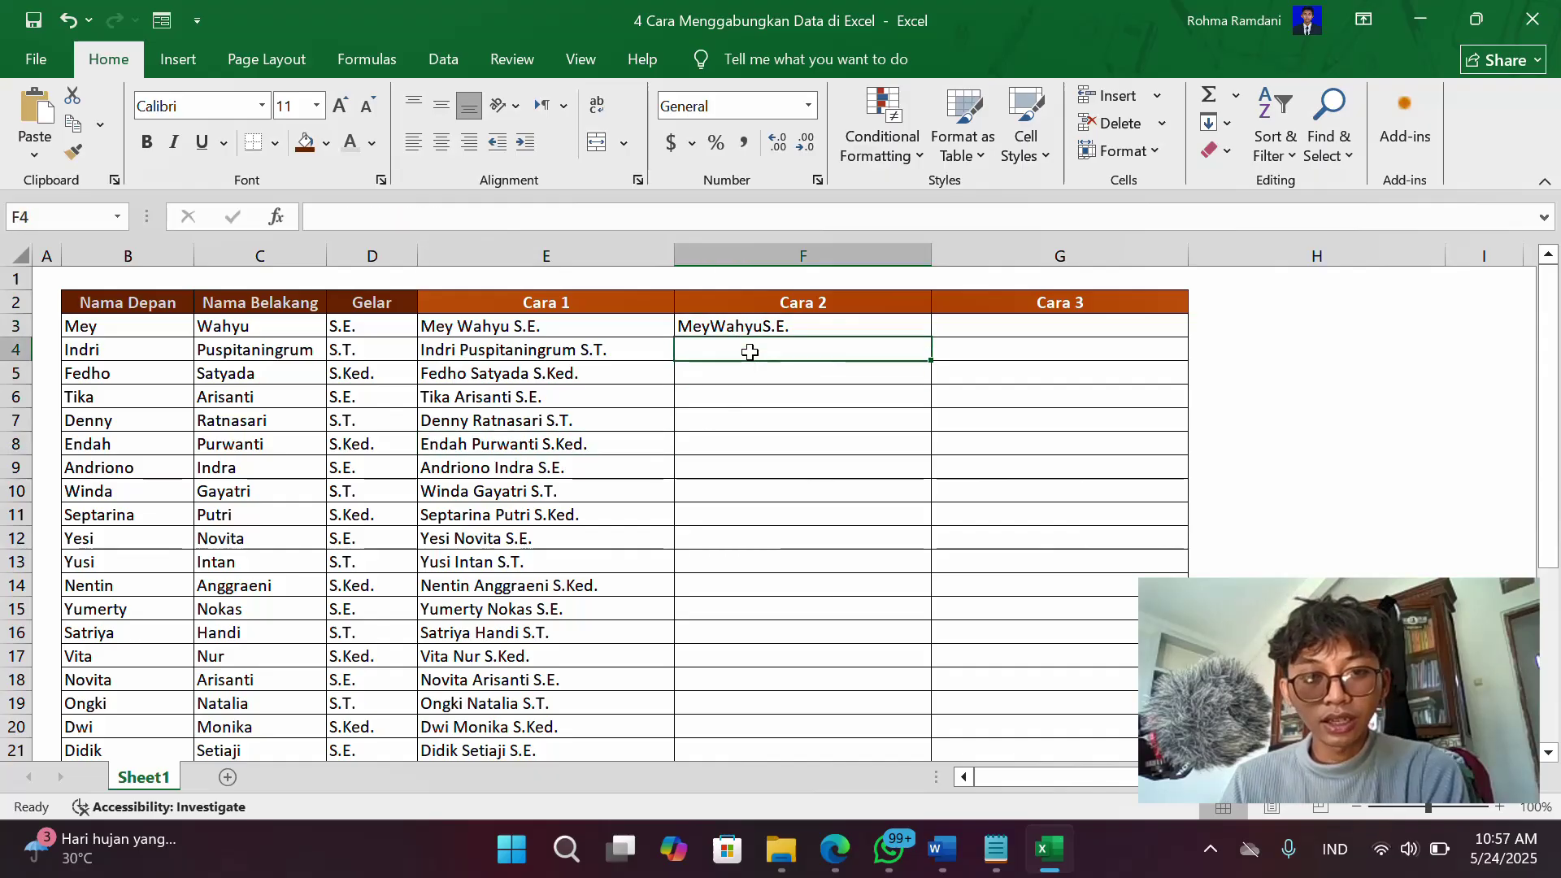
pyautogui.click(754, 325)
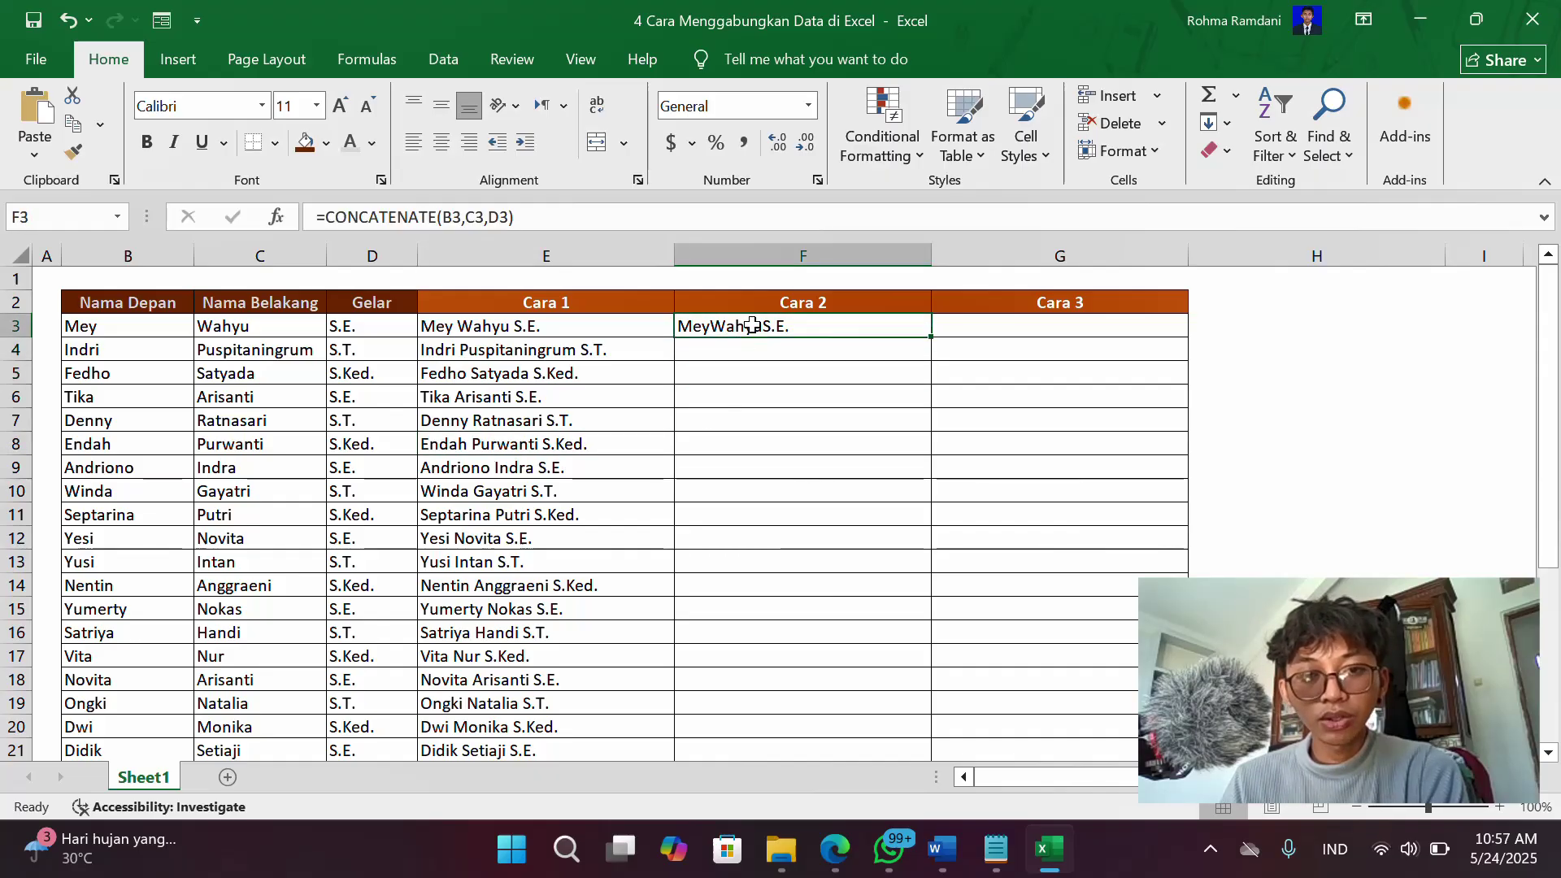
pyautogui.click(778, 372)
pyautogui.click(743, 328)
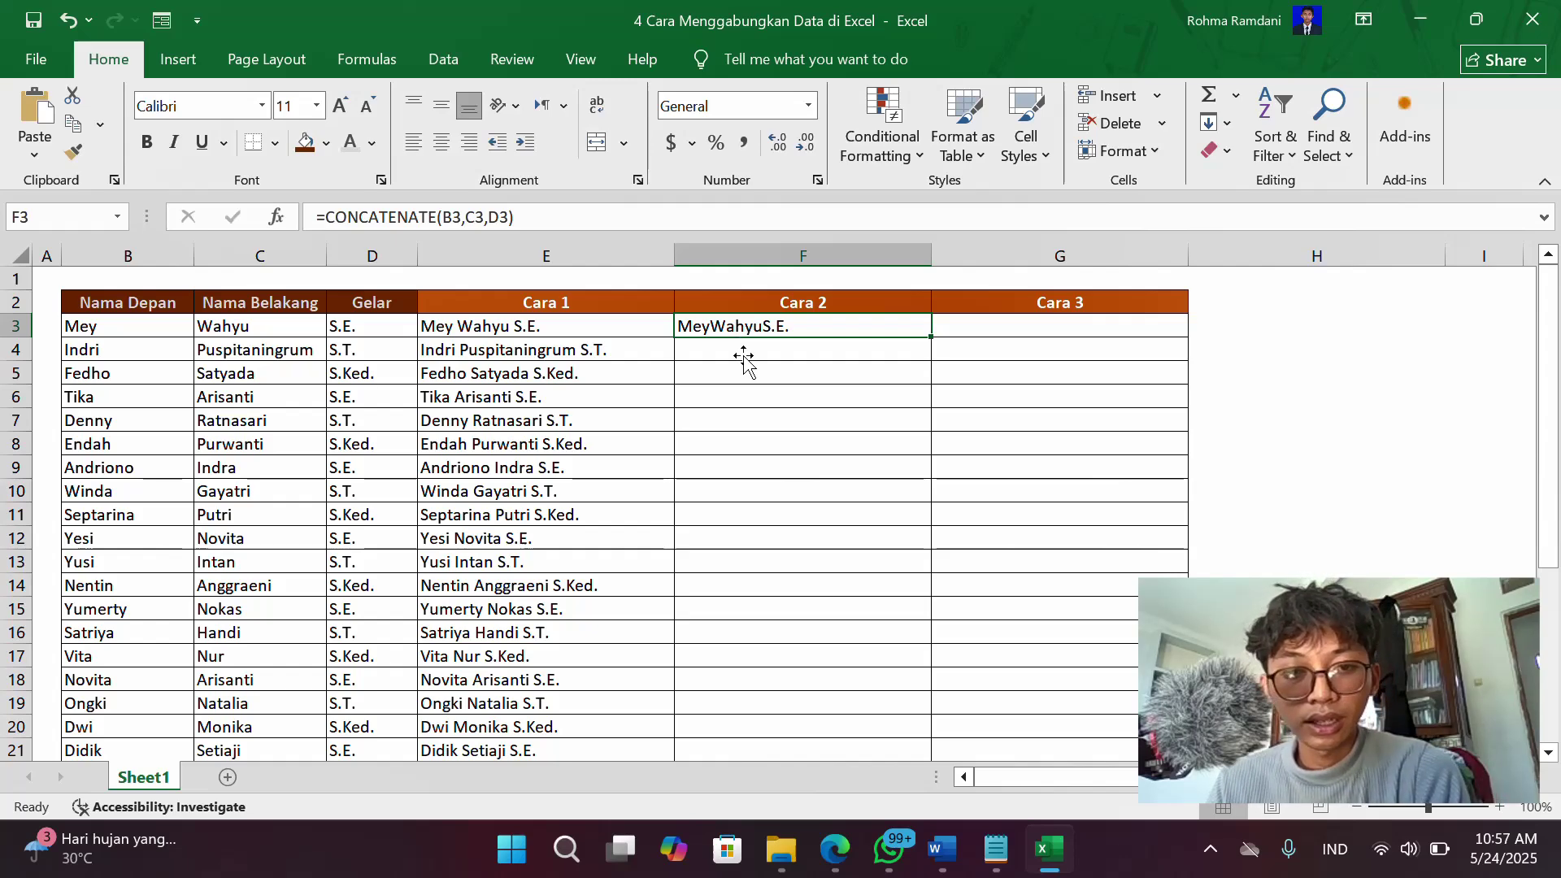
pyautogui.click(745, 368)
pyautogui.click(747, 333)
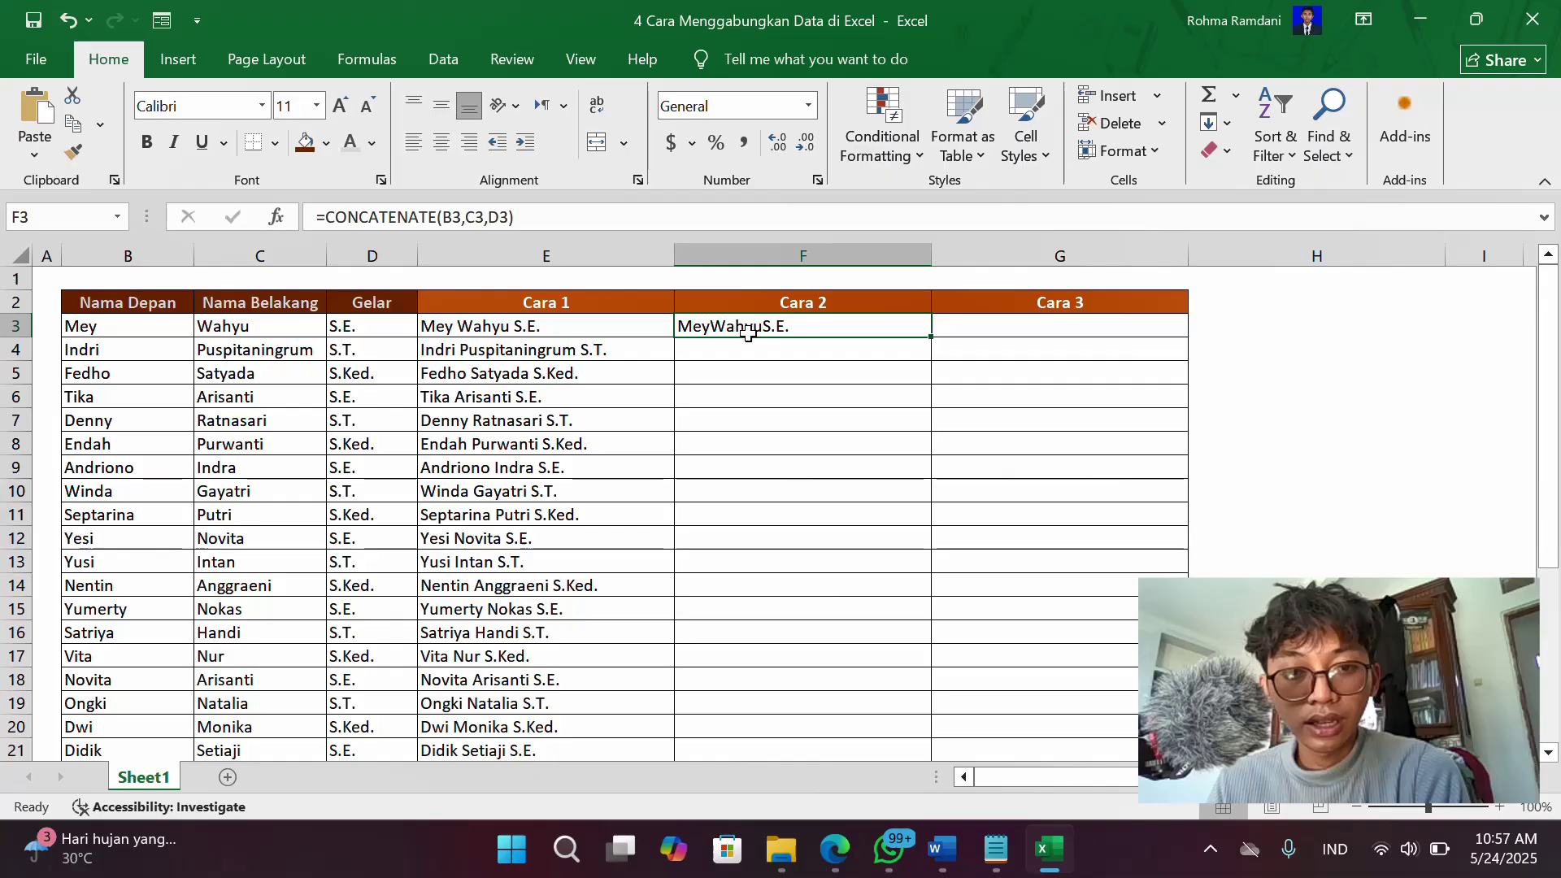
pyautogui.doubleClick(748, 325)
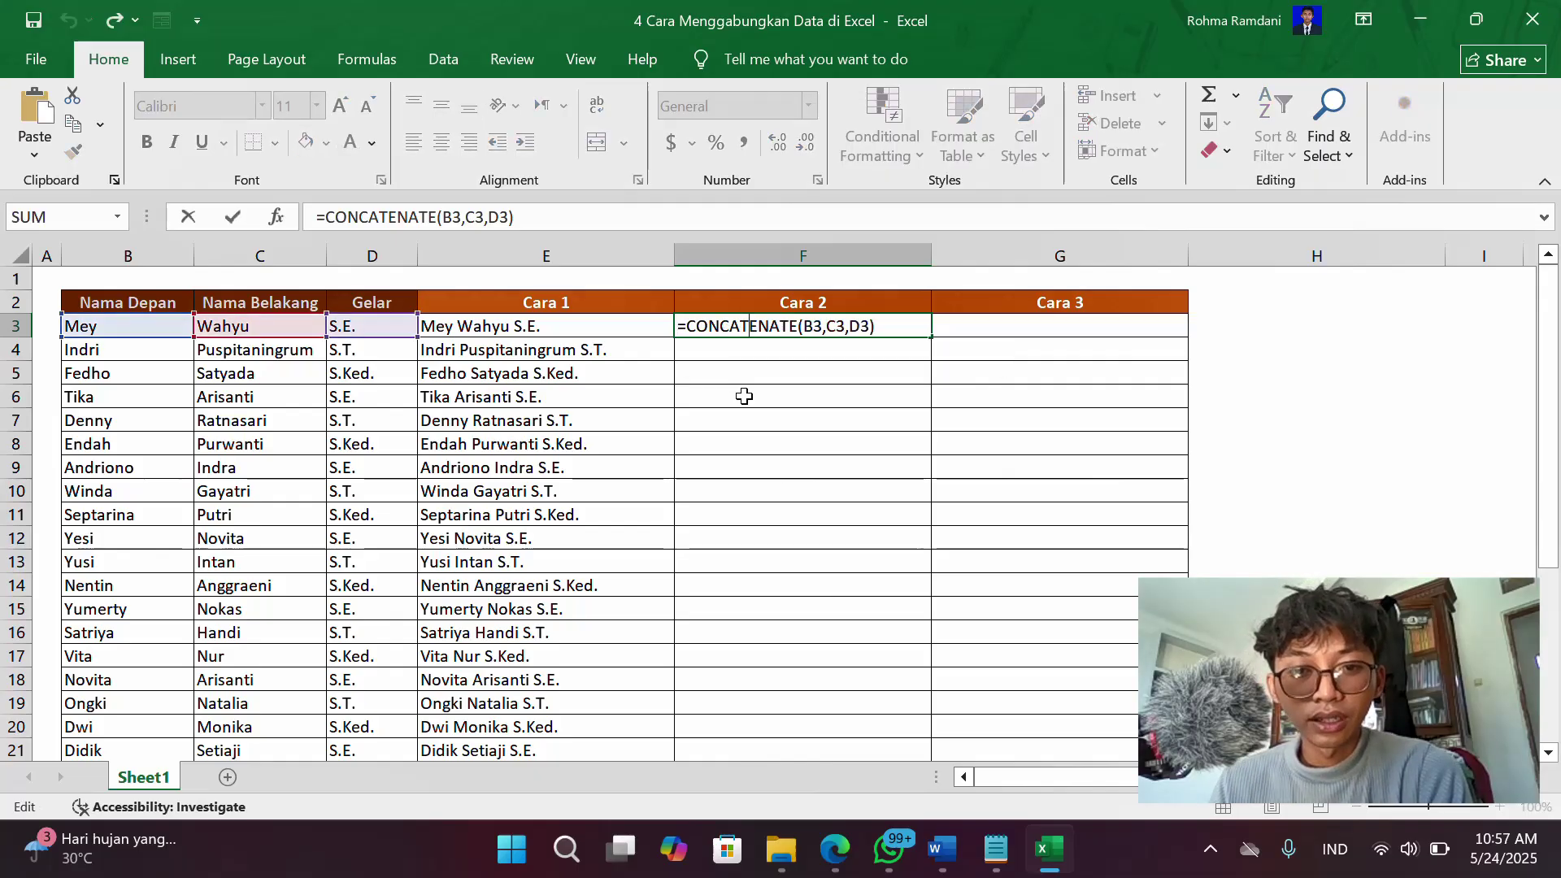
pyautogui.press('Return')
# - Add space separators to the formula in F3 so that it reads =CONCATENATE(B3," ",C3," ",D3)
pyautogui.click(743, 326)
pyautogui.doubleClick(742, 326)
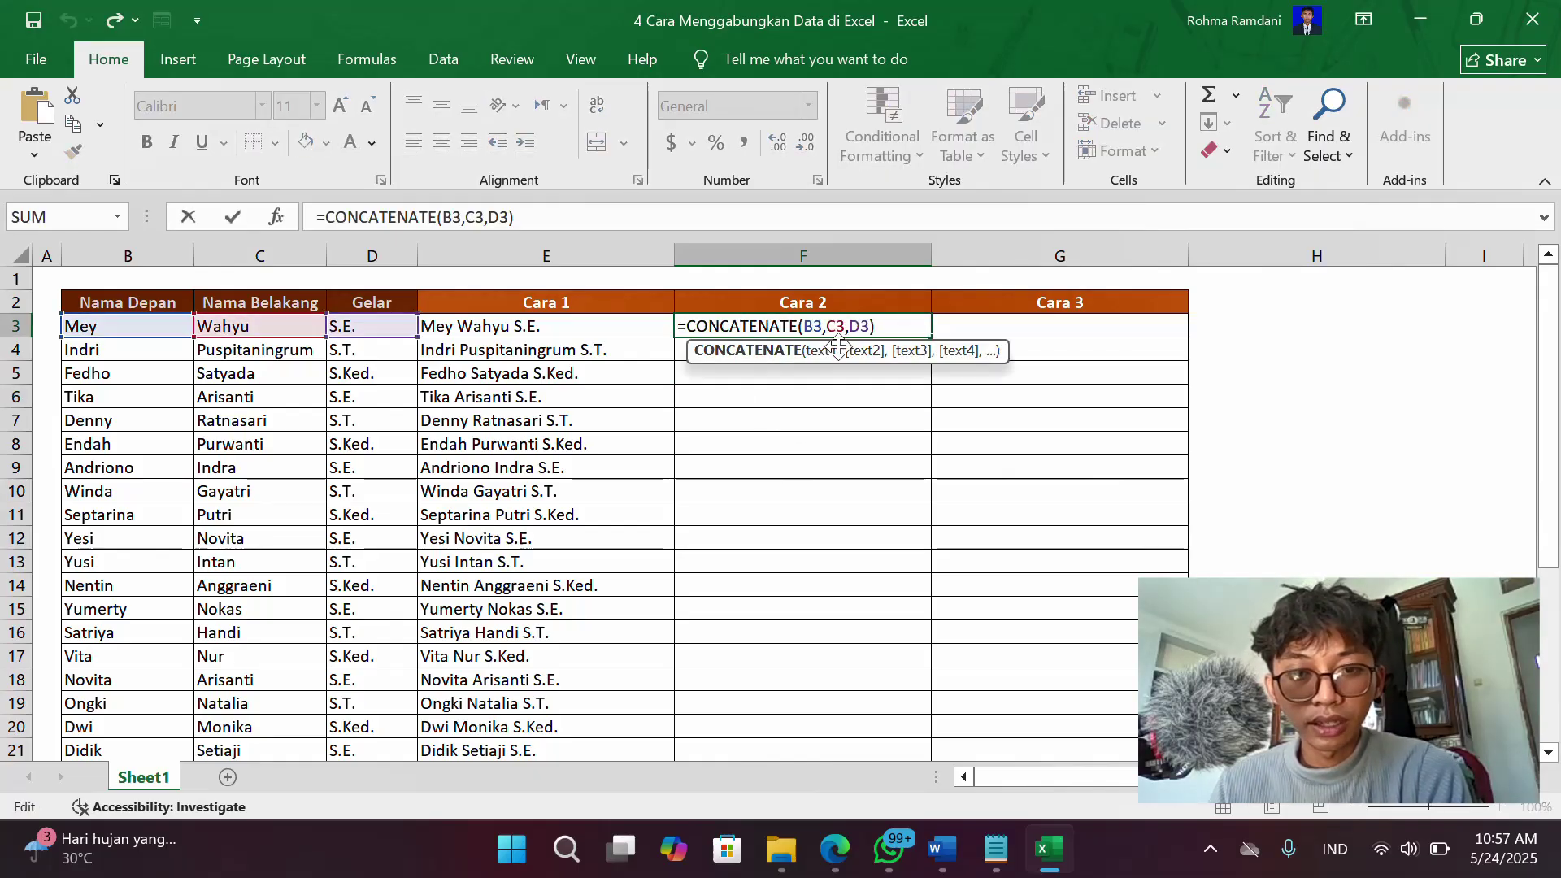
pyautogui.click(827, 325)
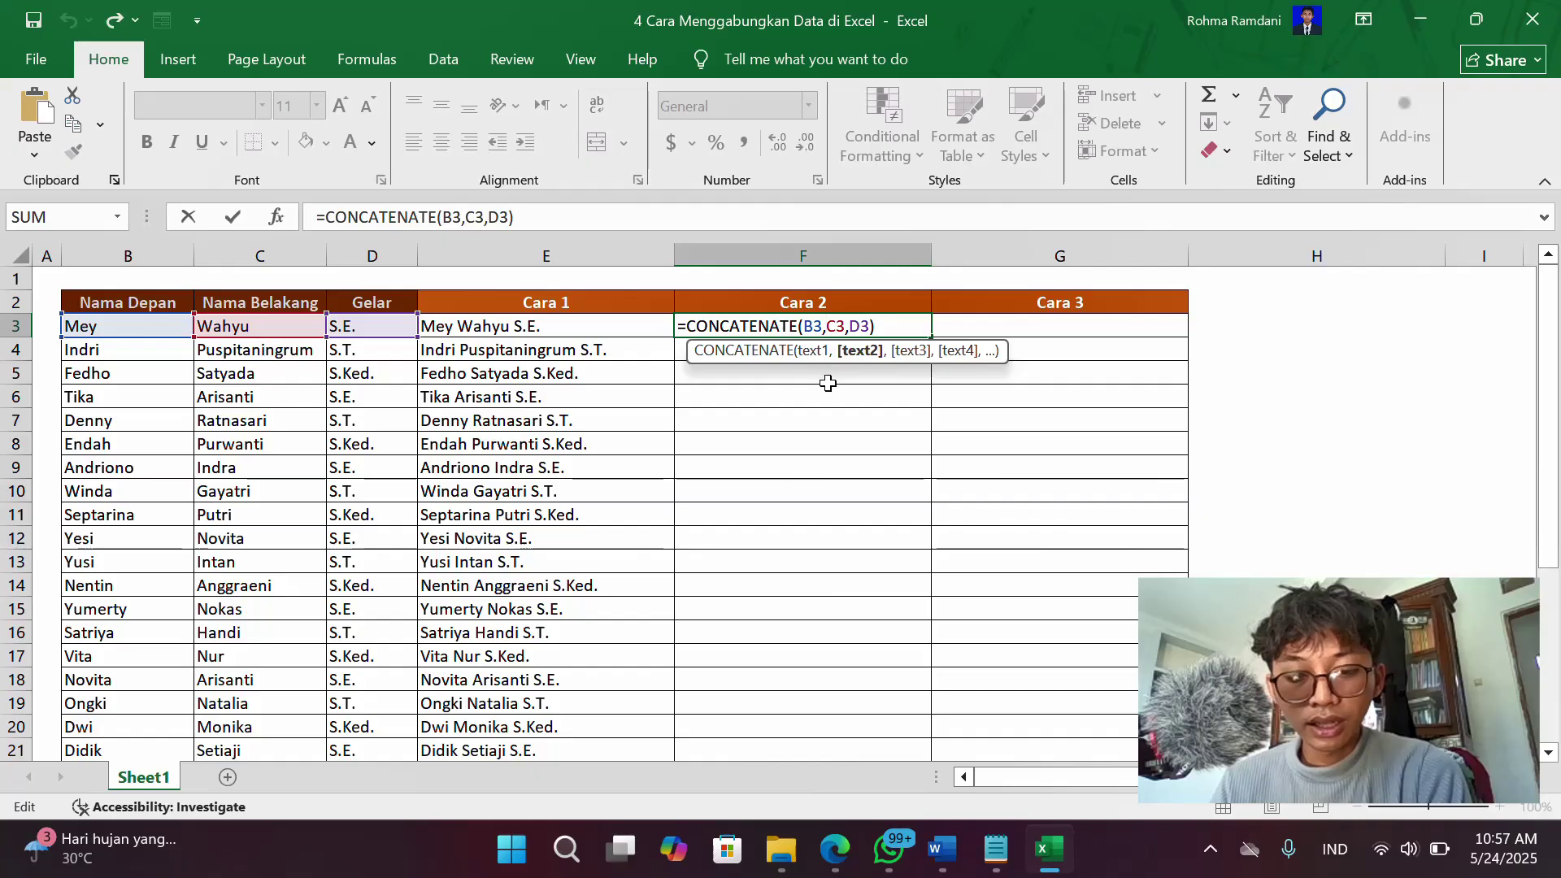
pyautogui.write('"')
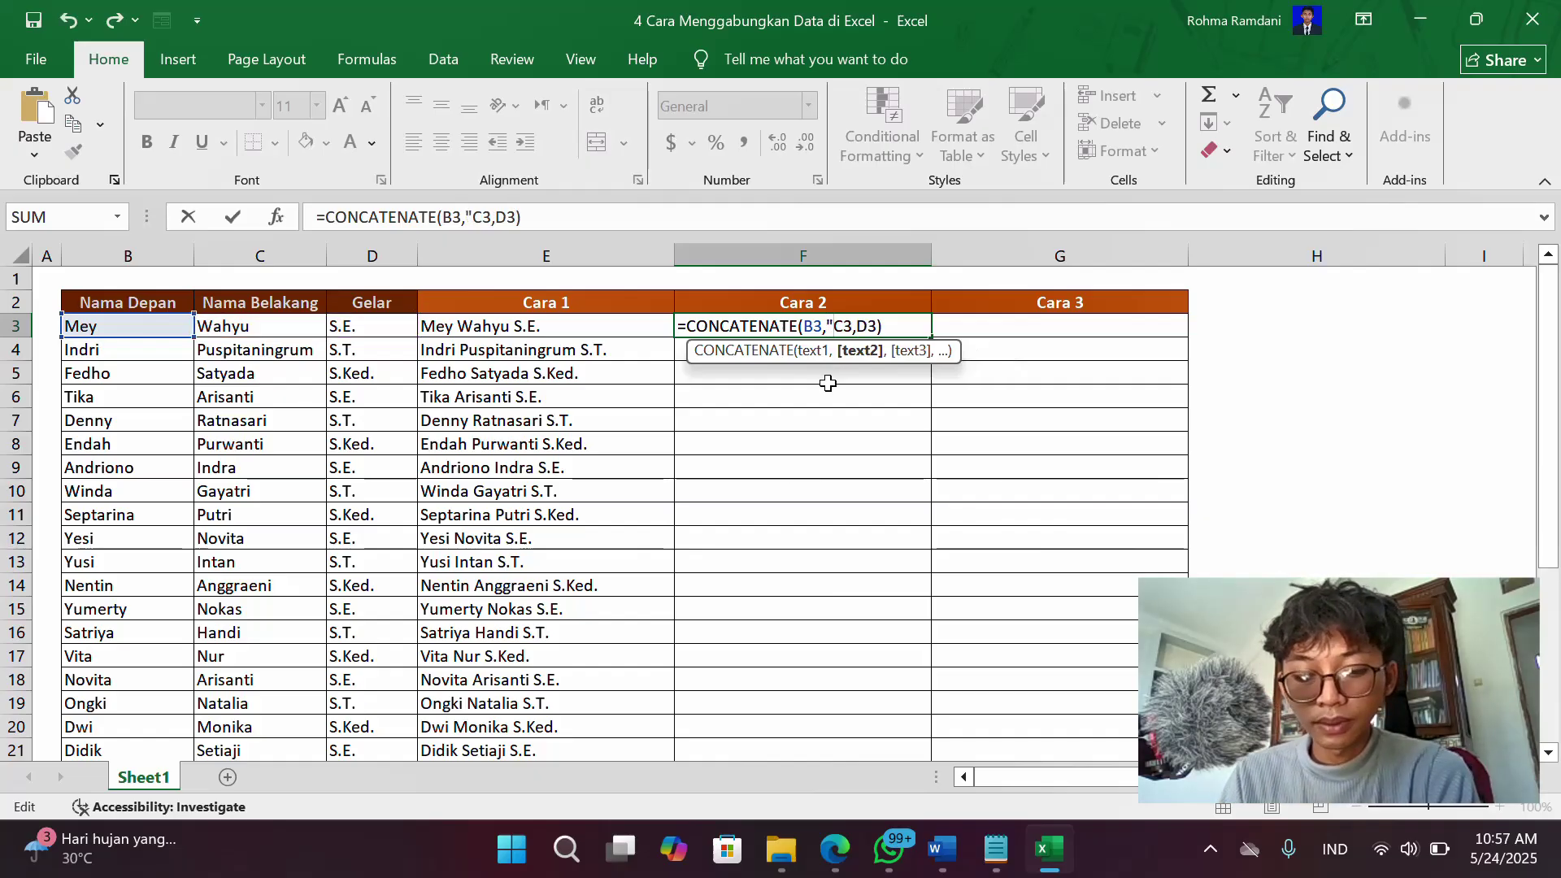
pyautogui.write(' ",')
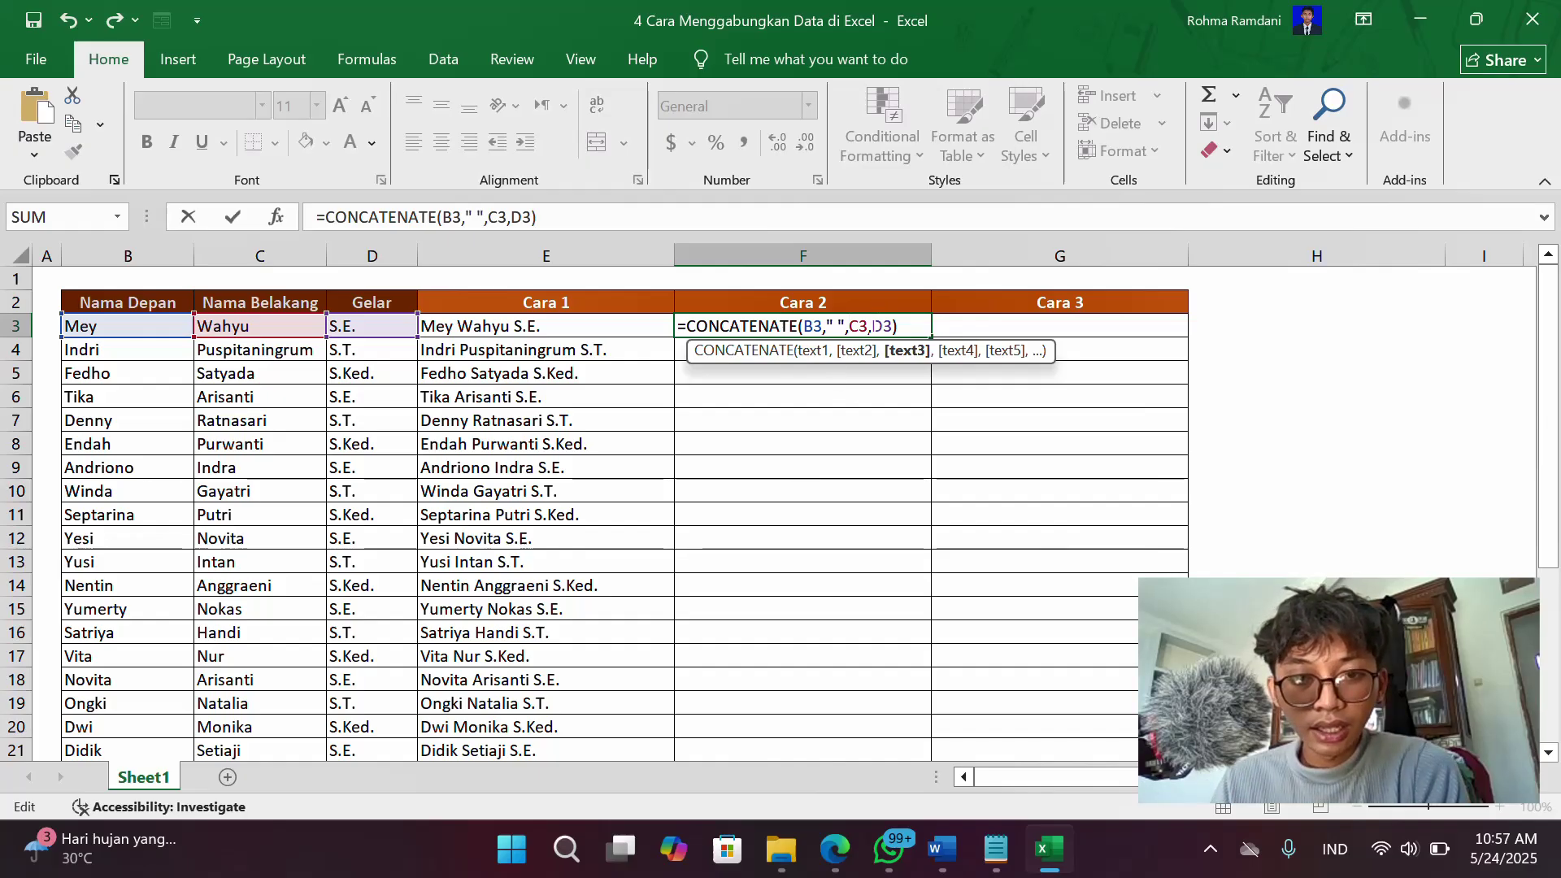
pyautogui.click(874, 326)
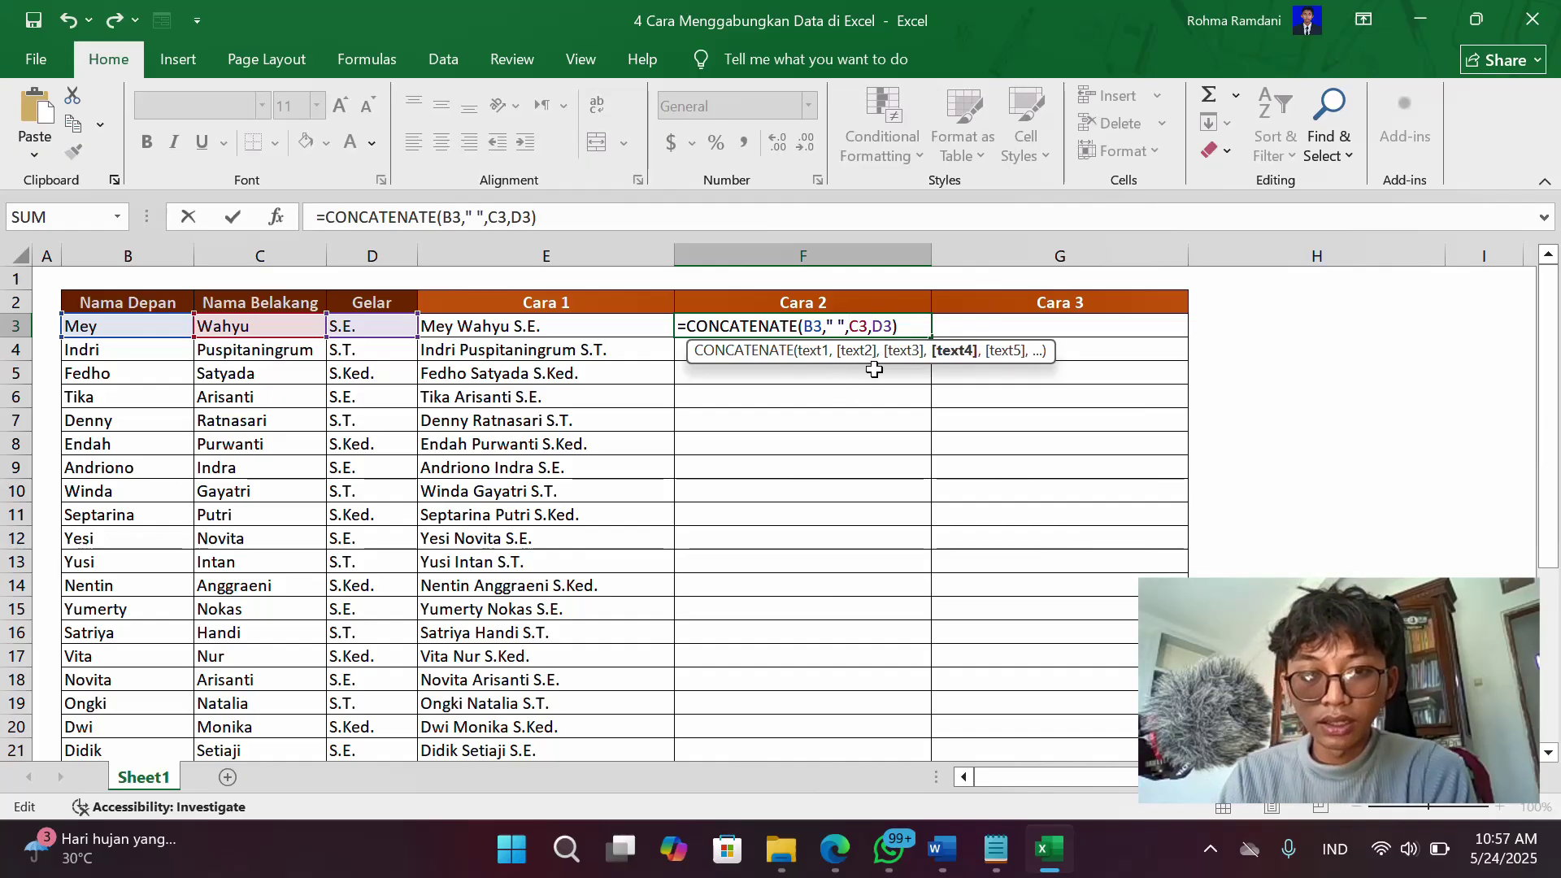
pyautogui.write('" "')
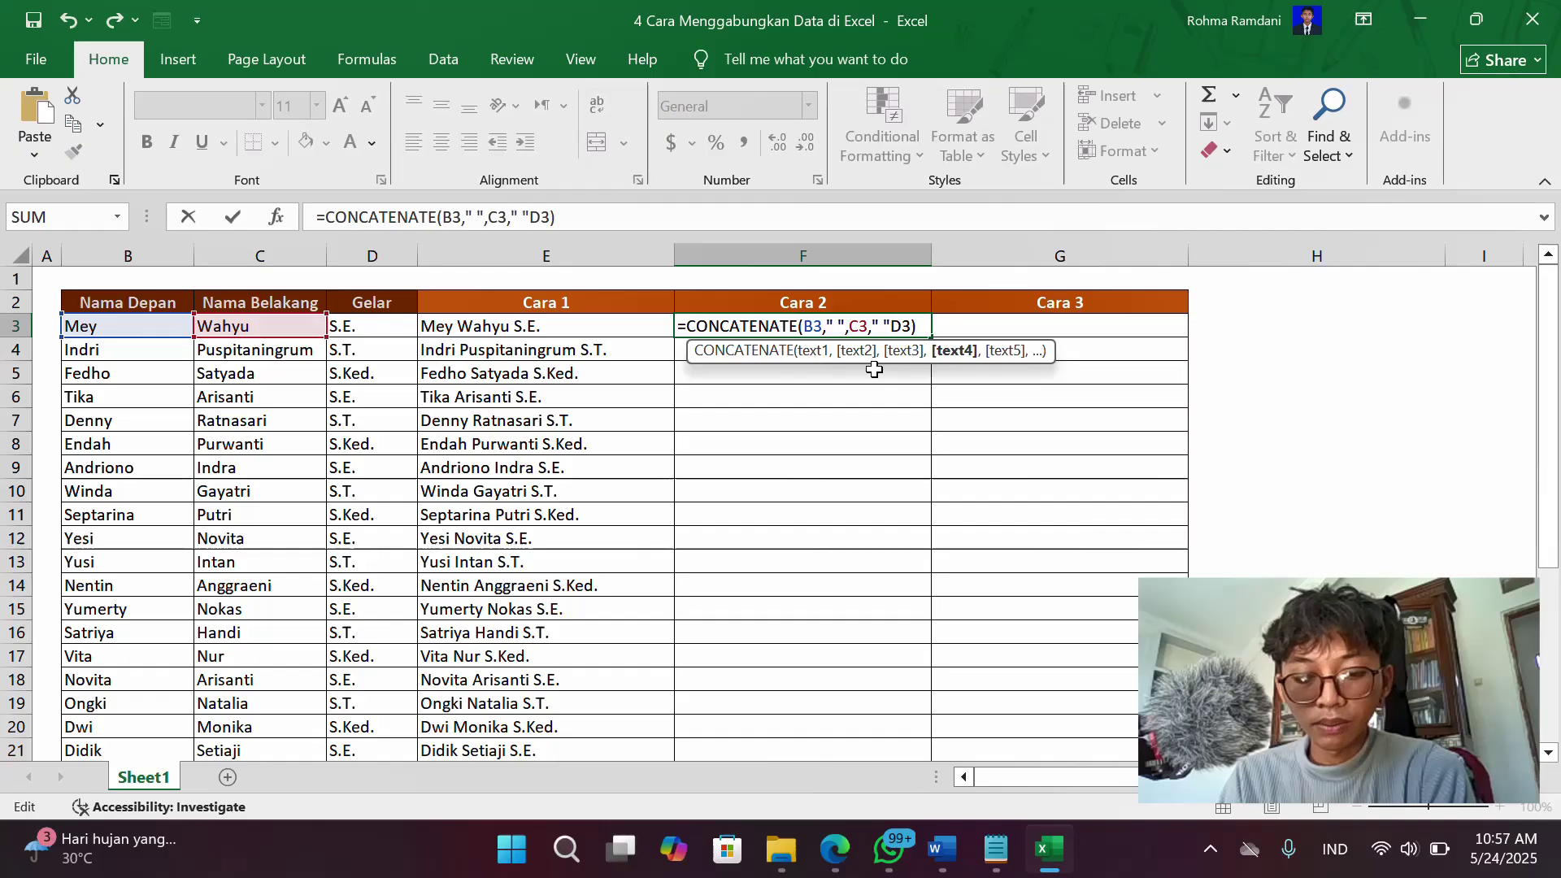
pyautogui.write(',')
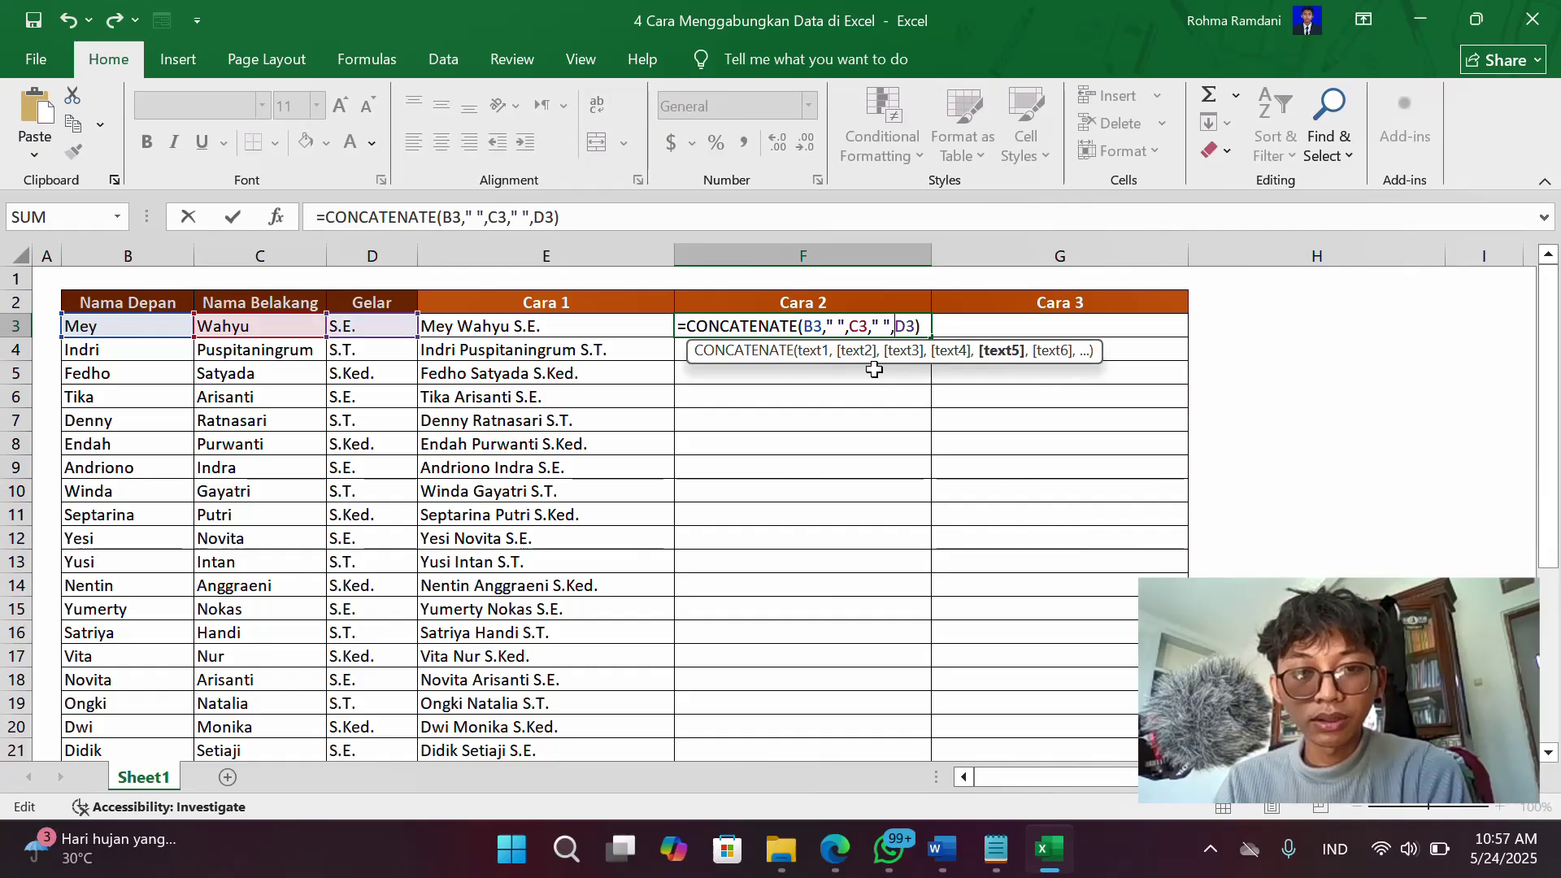
pyautogui.press('Return')
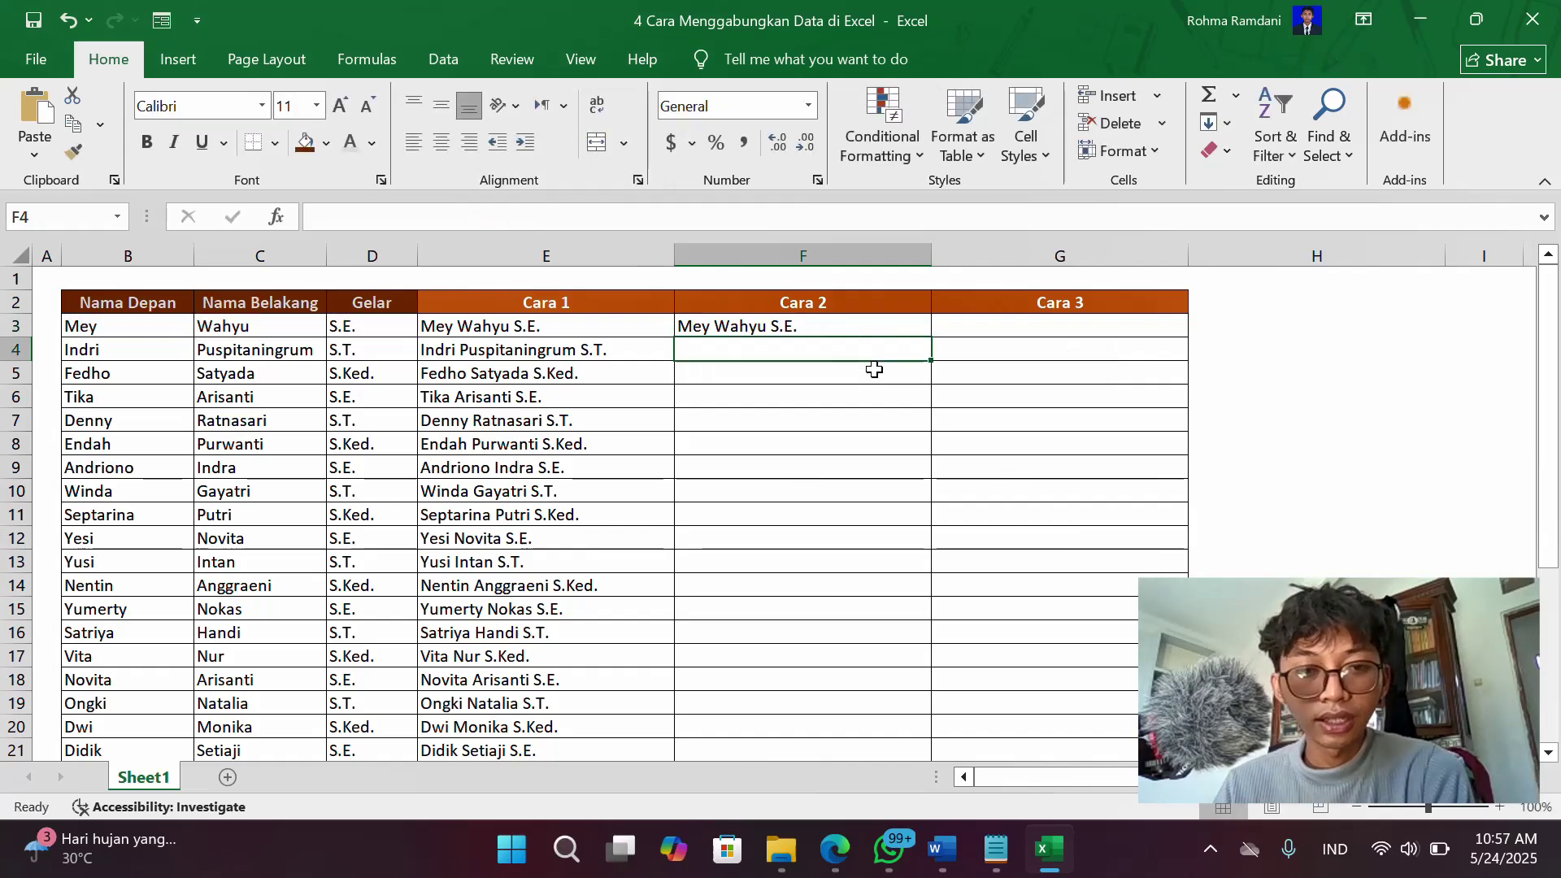
# - Fill the CONCATENATE formula from F3 down the Cara 2 column to the last data row
pyautogui.click(851, 327)
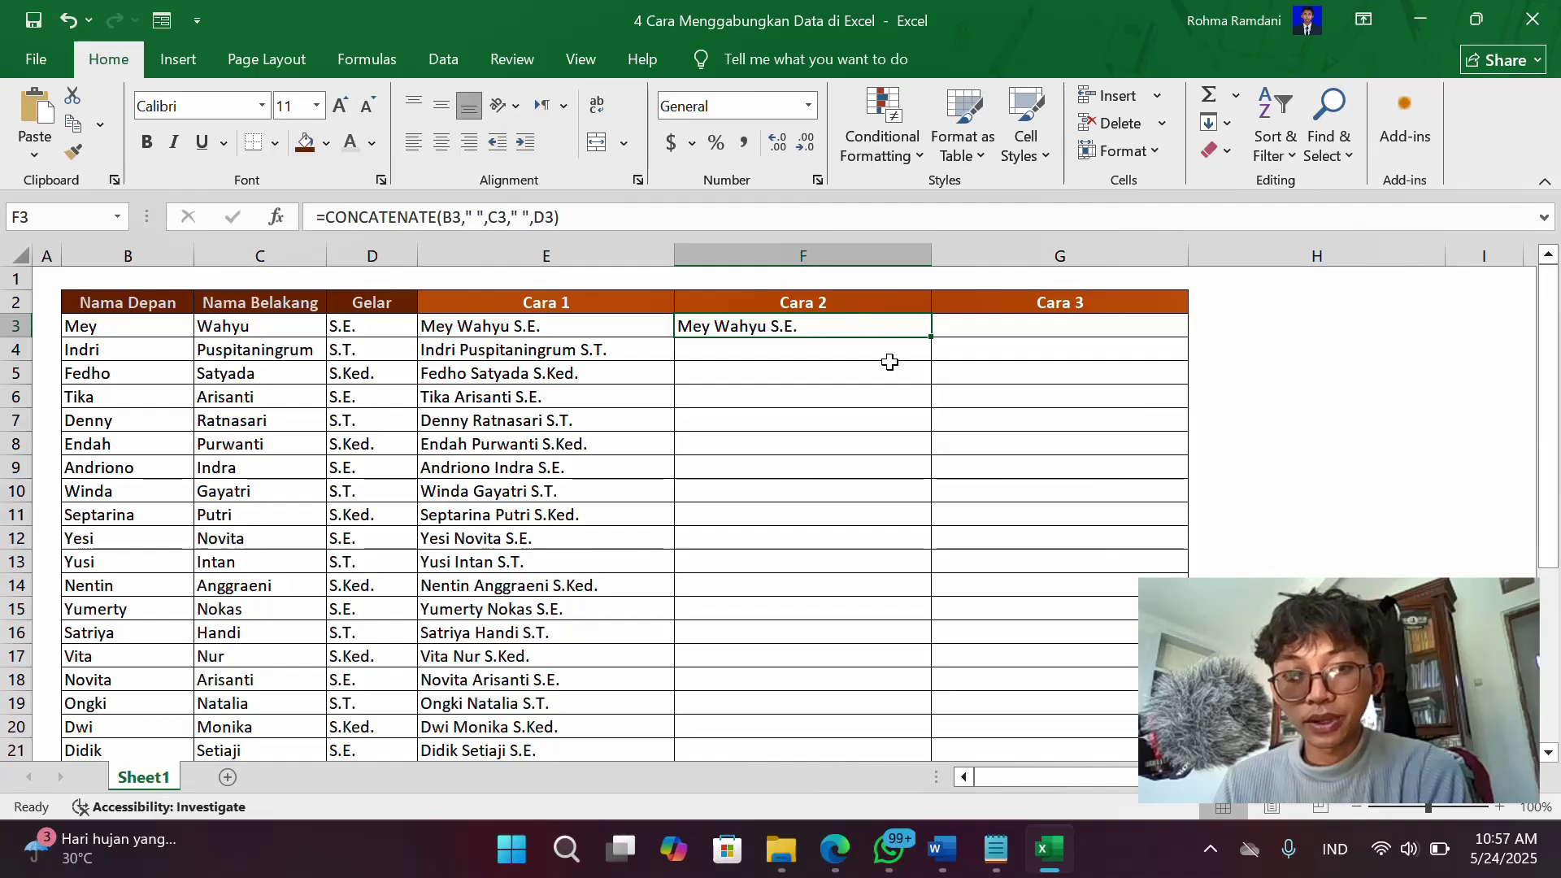
pyautogui.doubleClick(930, 335)
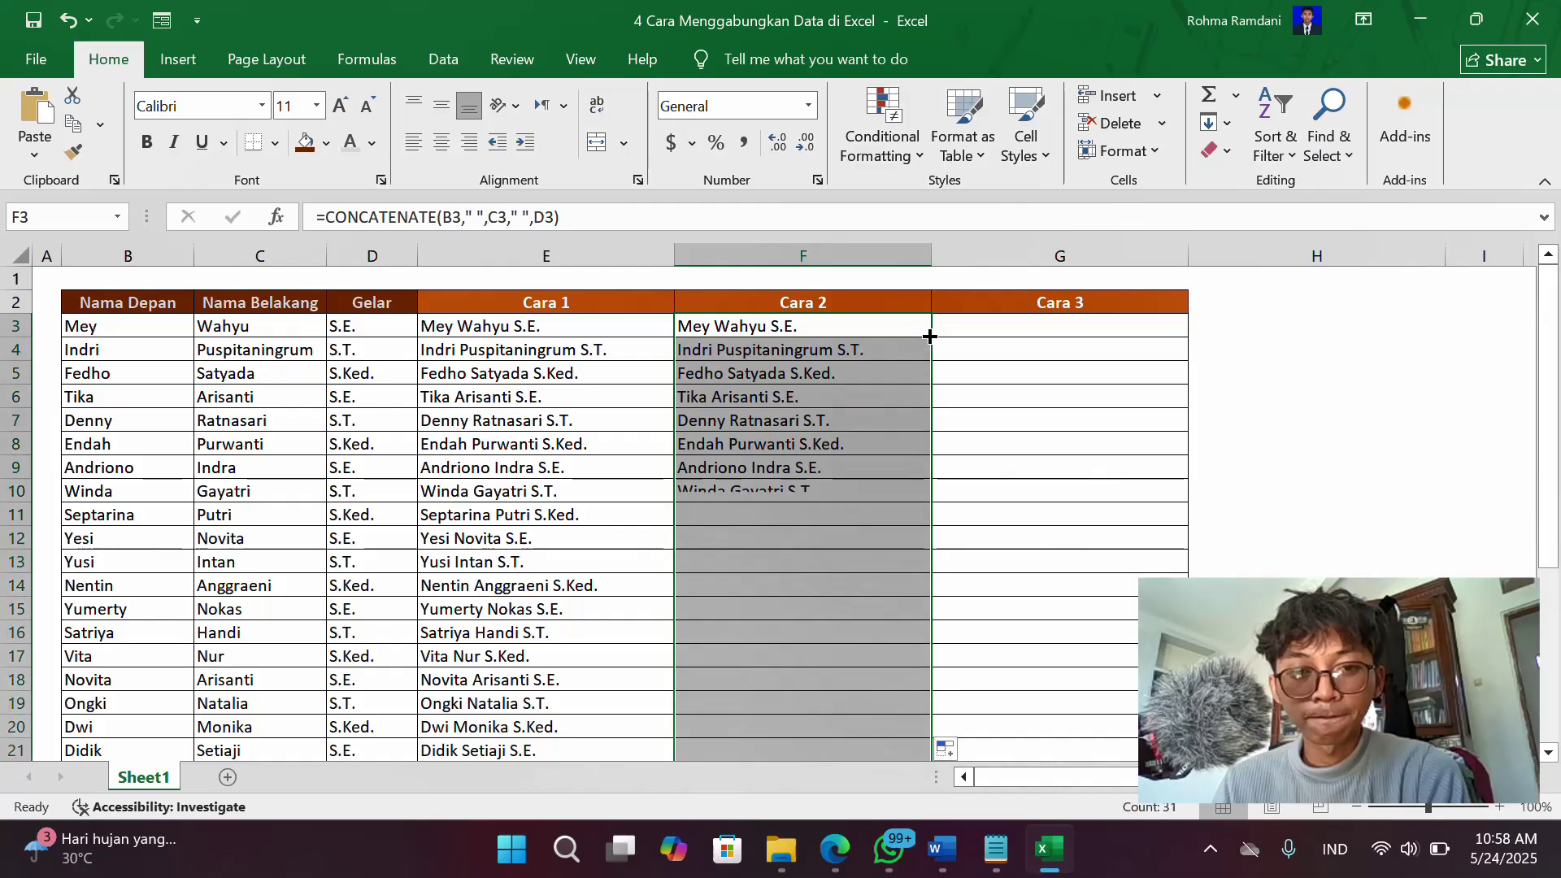
pyautogui.scroll(-3, 913, 463)
pyautogui.scroll(1, 906, 494)
pyautogui.scroll(2, 905, 495)
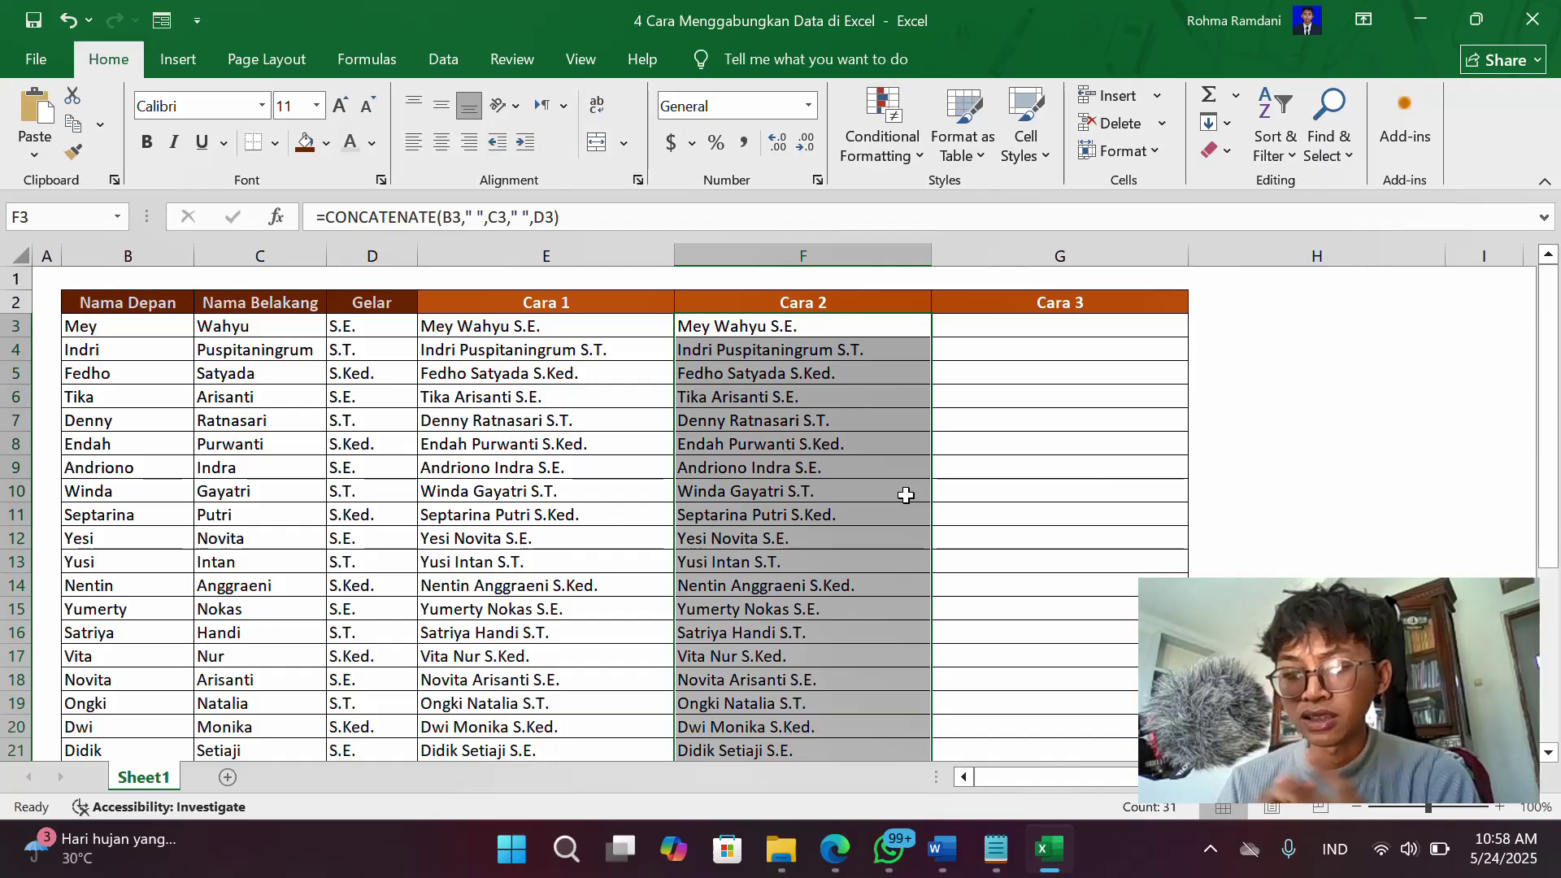
# - Begin a CONCAT formula in cell G3 under Cara 3 with the range B3:D3 as its argument
pyautogui.click(987, 337)
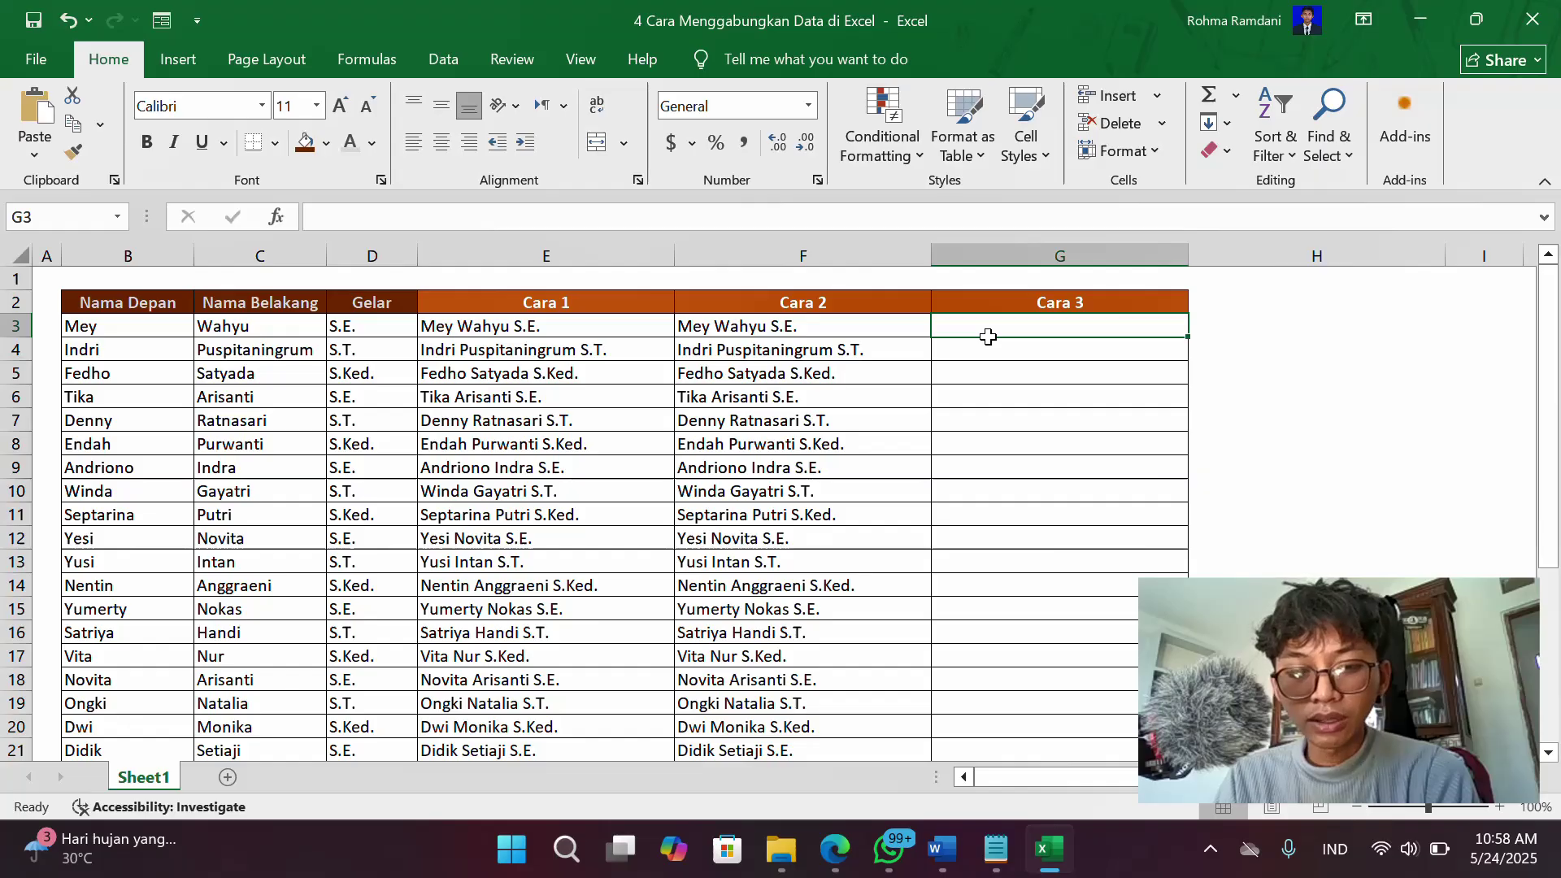
pyautogui.write('=')
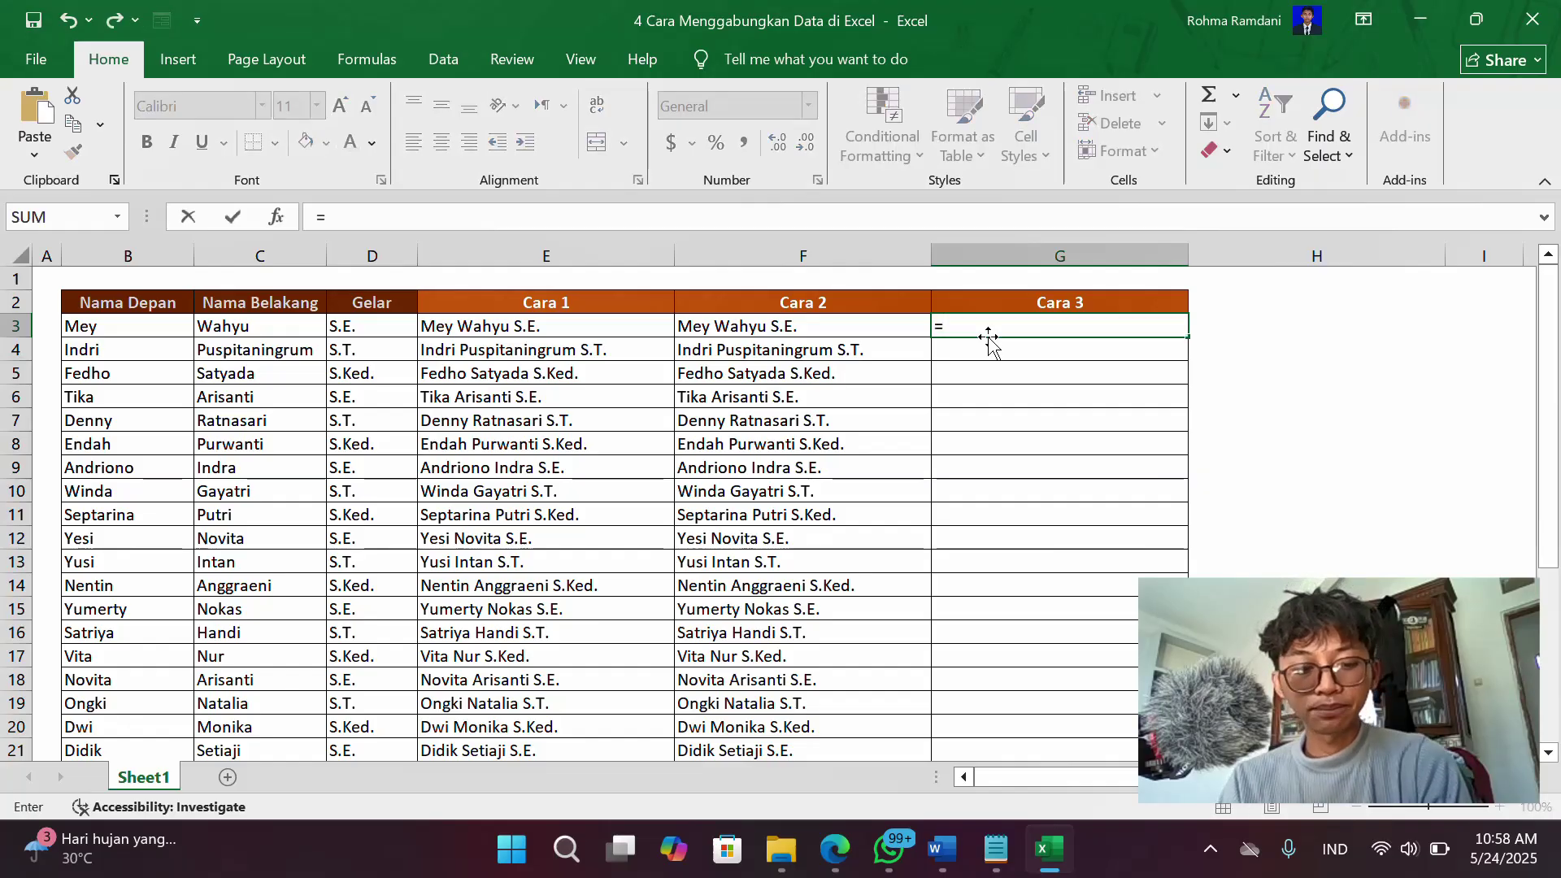
pyautogui.write('CON')
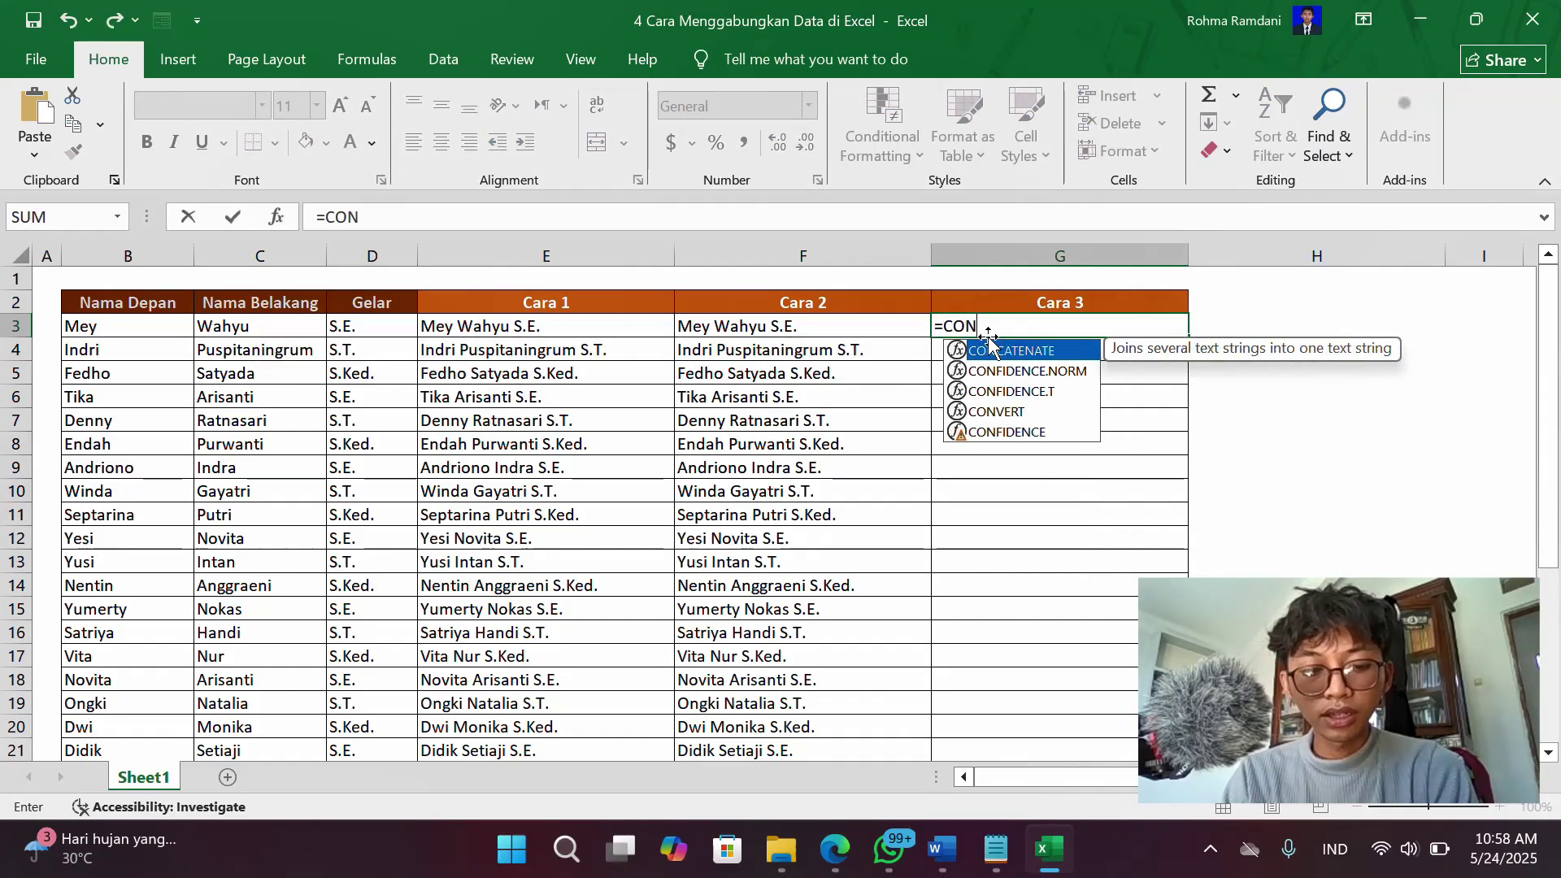
pyautogui.write('CAT')
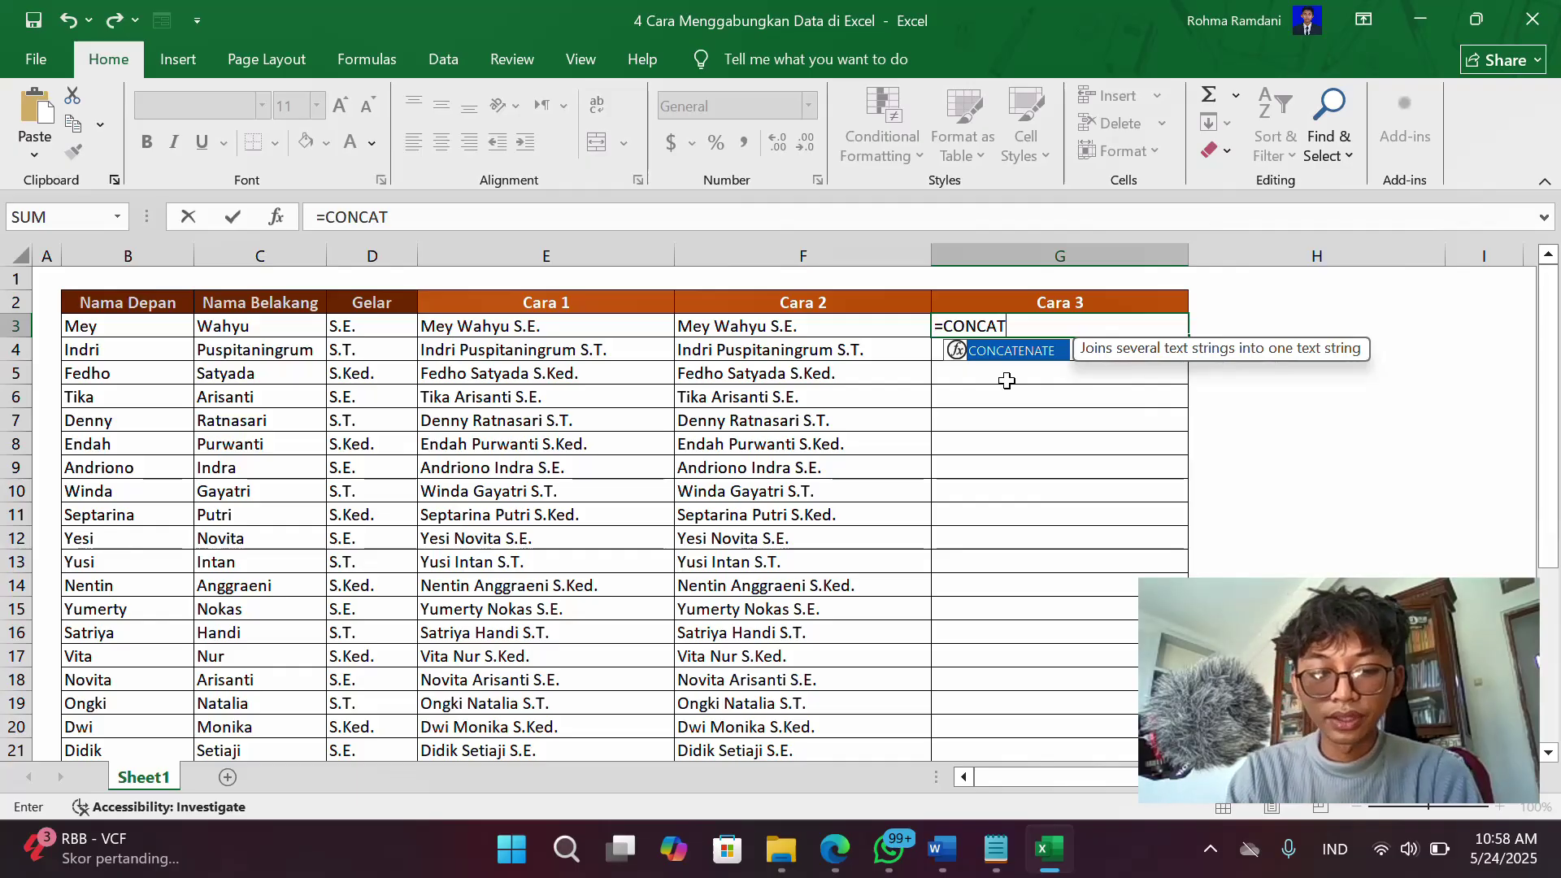
pyautogui.write('(')
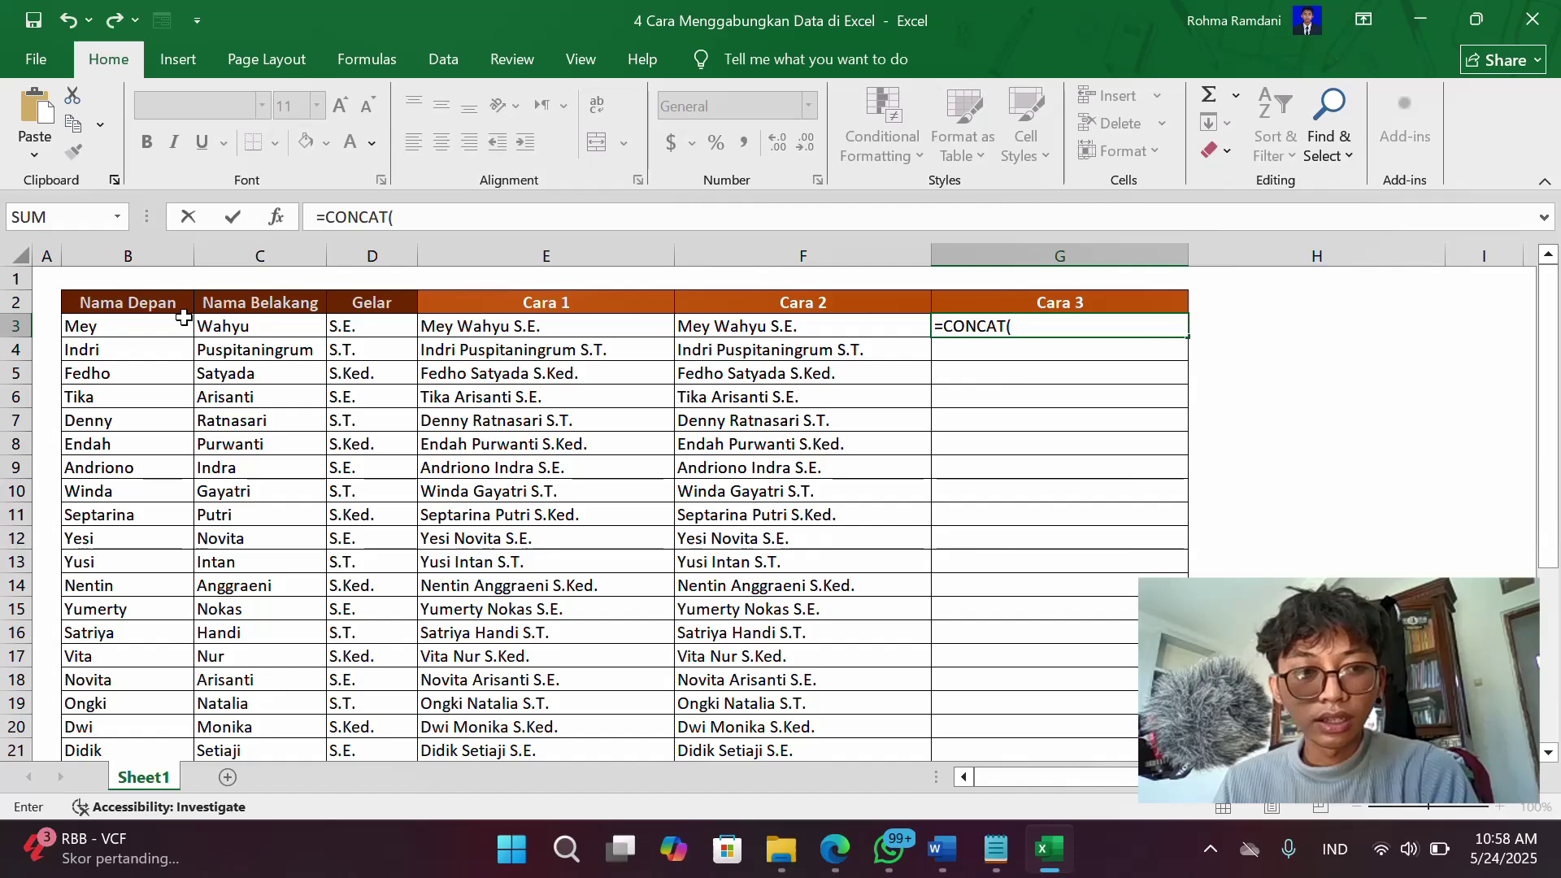
pyautogui.click(136, 334)
pyautogui.click(215, 329)
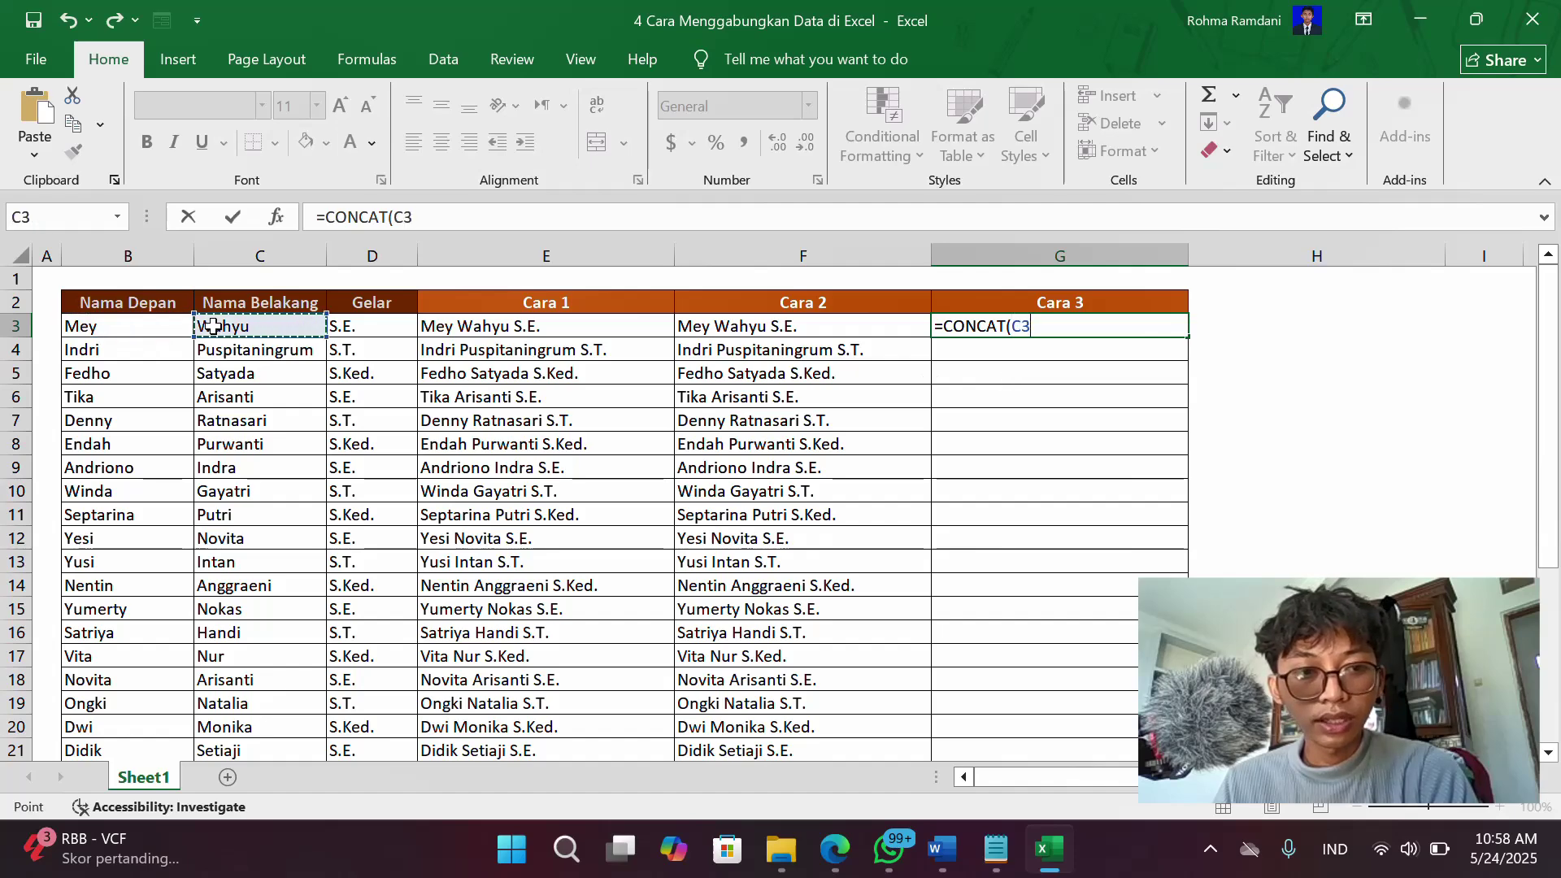
pyautogui.click(327, 329)
pyautogui.click(160, 329)
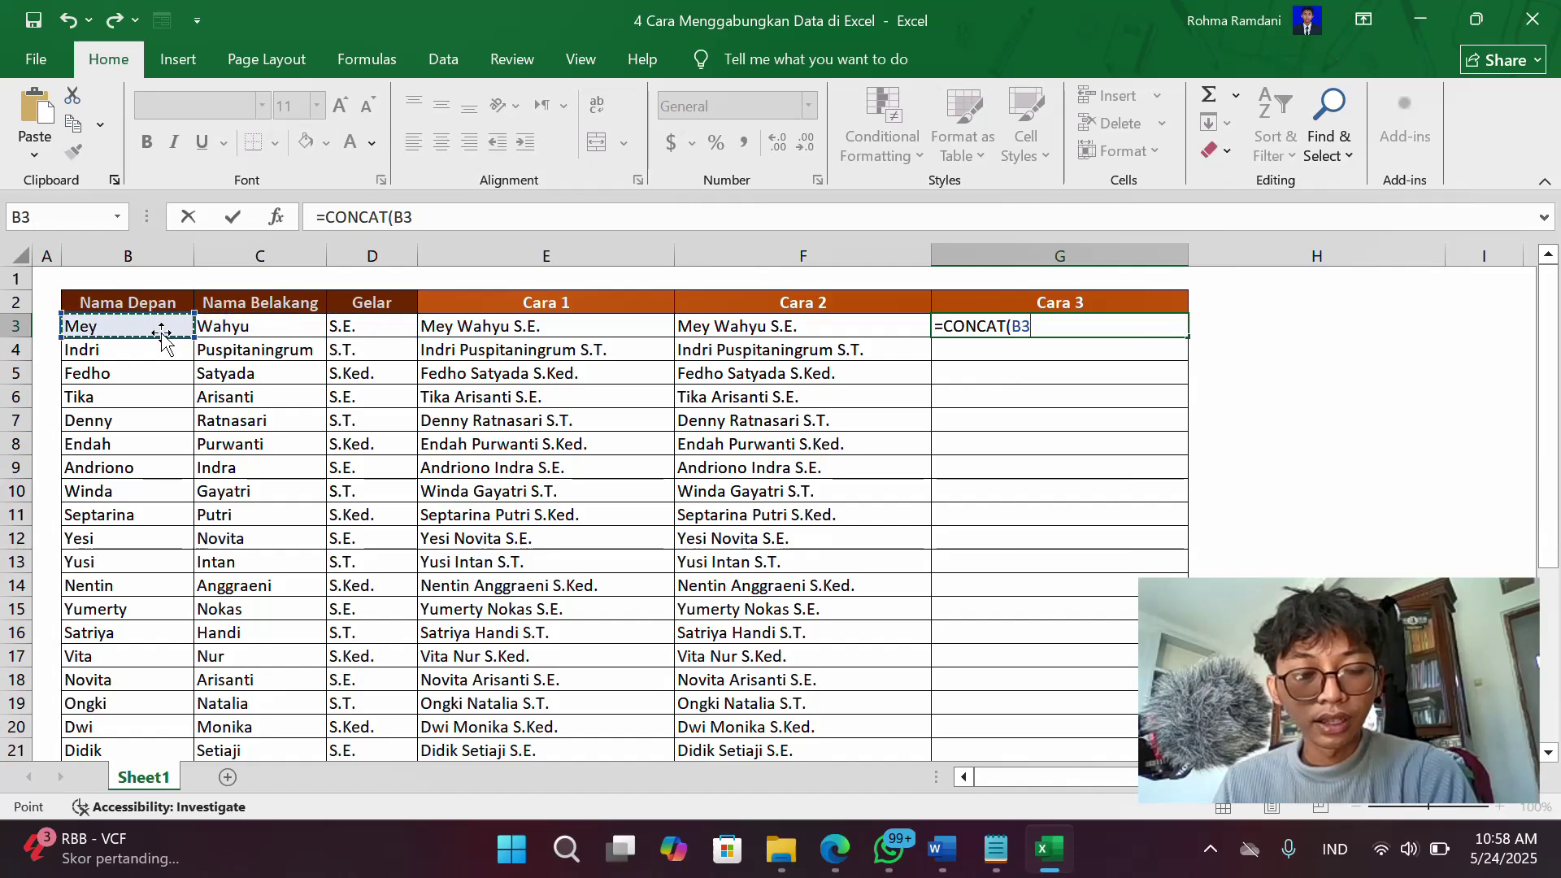
pyautogui.moveTo(160, 329); pyautogui.dragTo(351, 332)
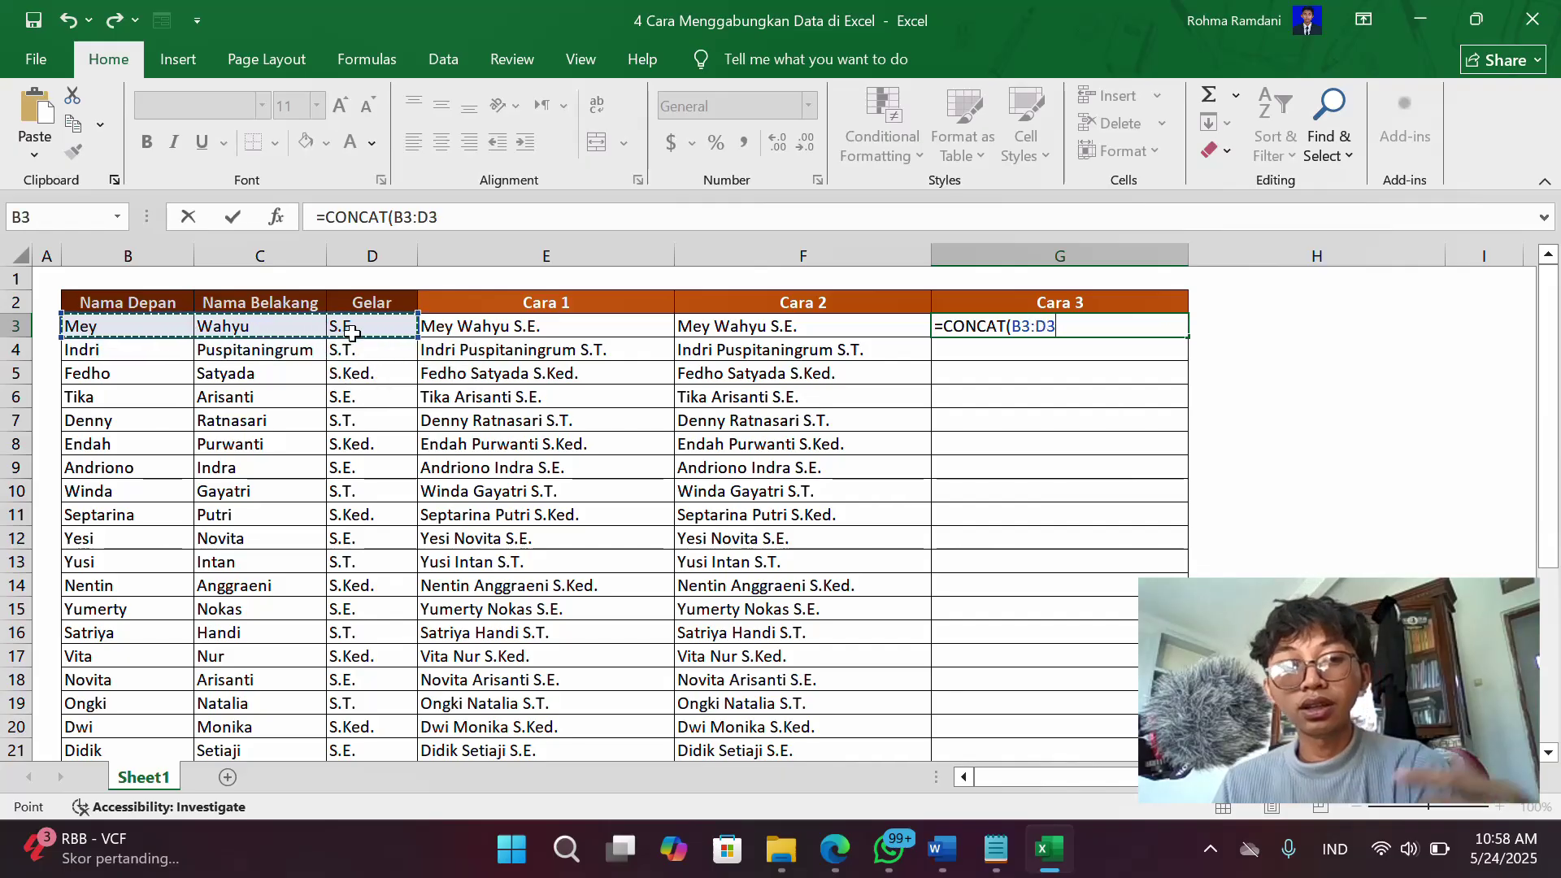
# - Try single cells B3 and C3 as the CONCAT argument in G3, ending with the whole range B3:D3 reselected
pyautogui.click(77, 328)
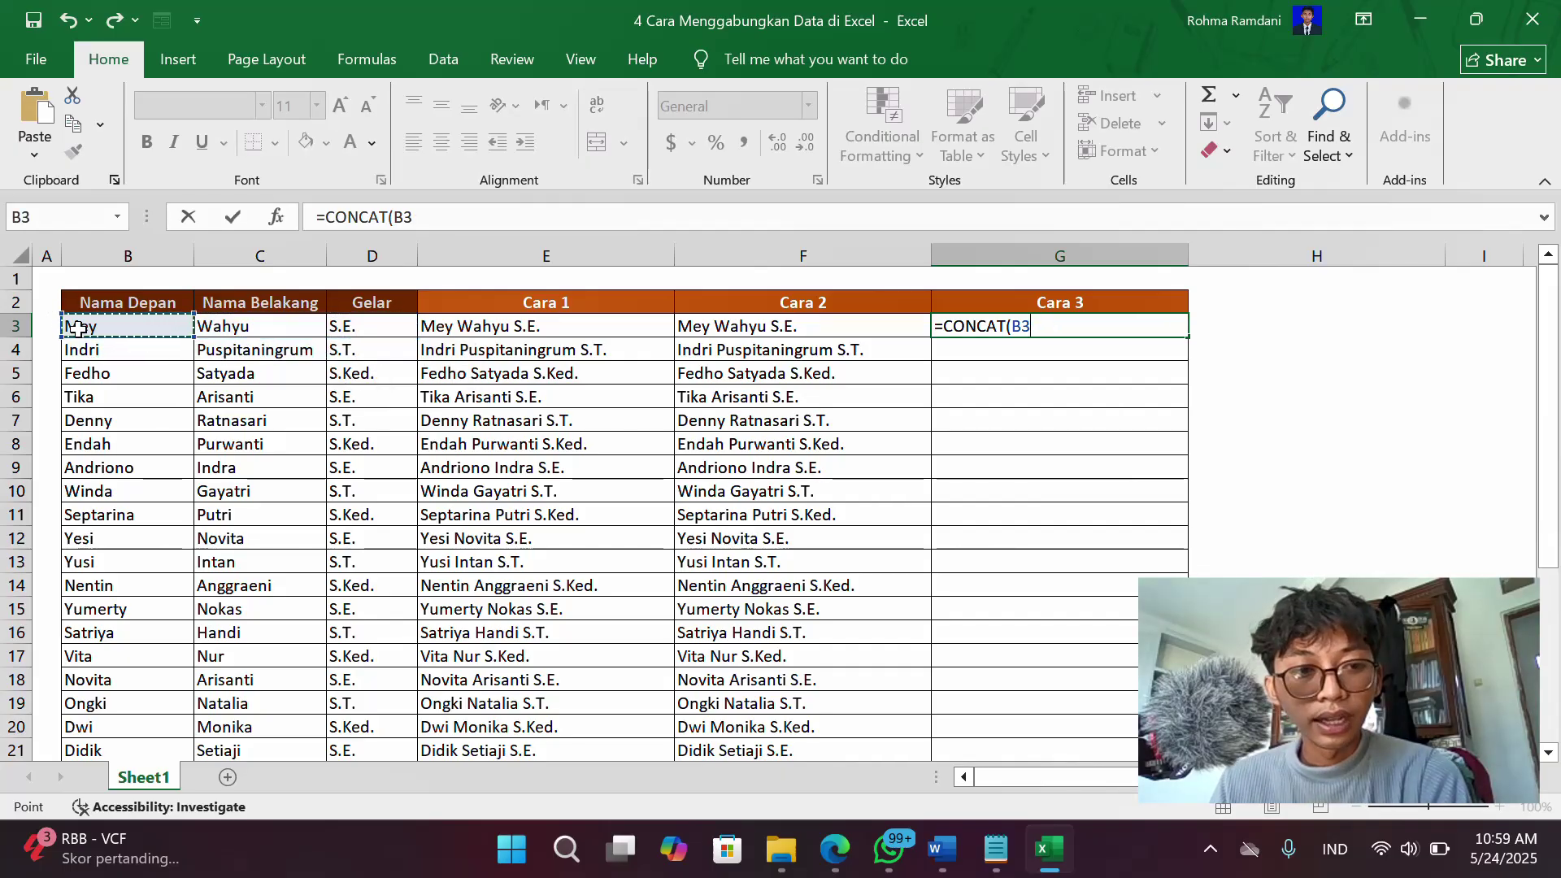
pyautogui.moveTo(170, 328); pyautogui.dragTo(331, 333)
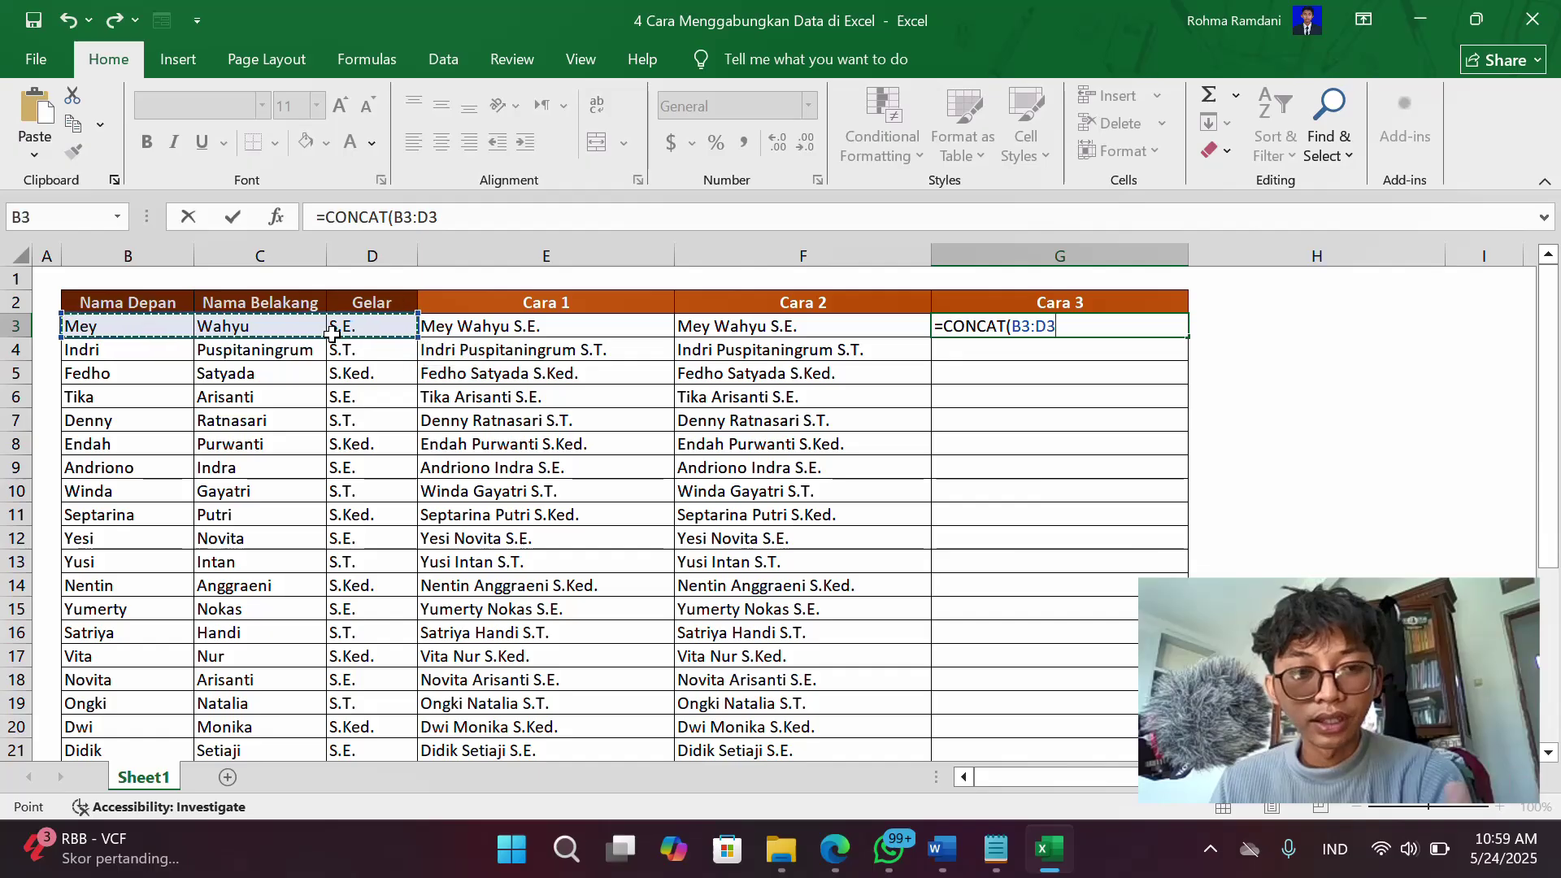
pyautogui.click(757, 329)
pyautogui.click(161, 332)
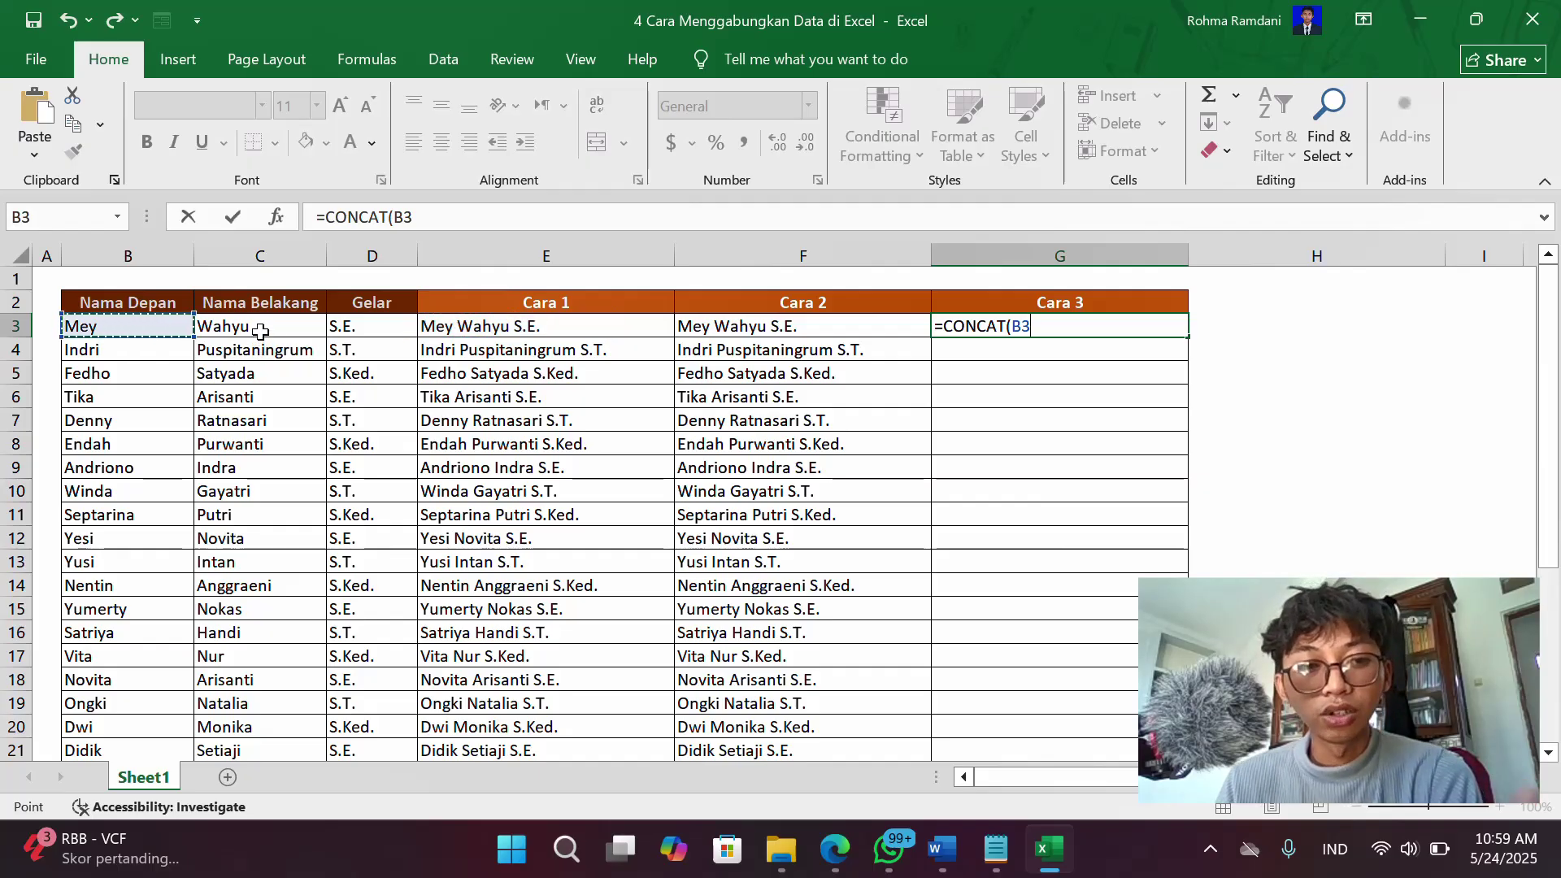
pyautogui.moveTo(260, 333); pyautogui.dragTo(260, 335)
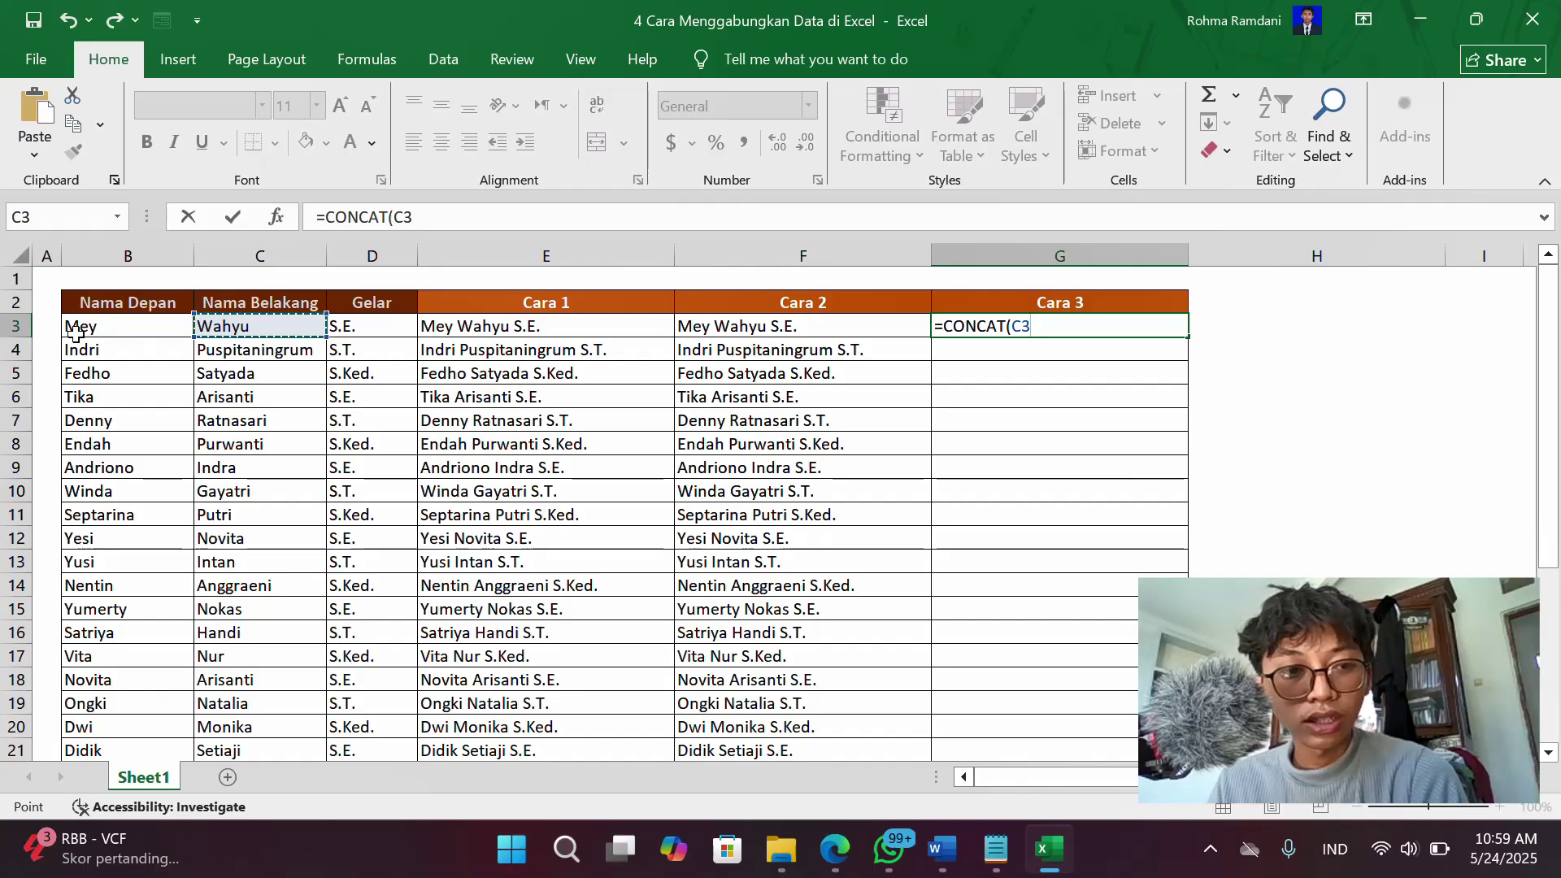
pyautogui.moveTo(87, 331); pyautogui.dragTo(414, 336)
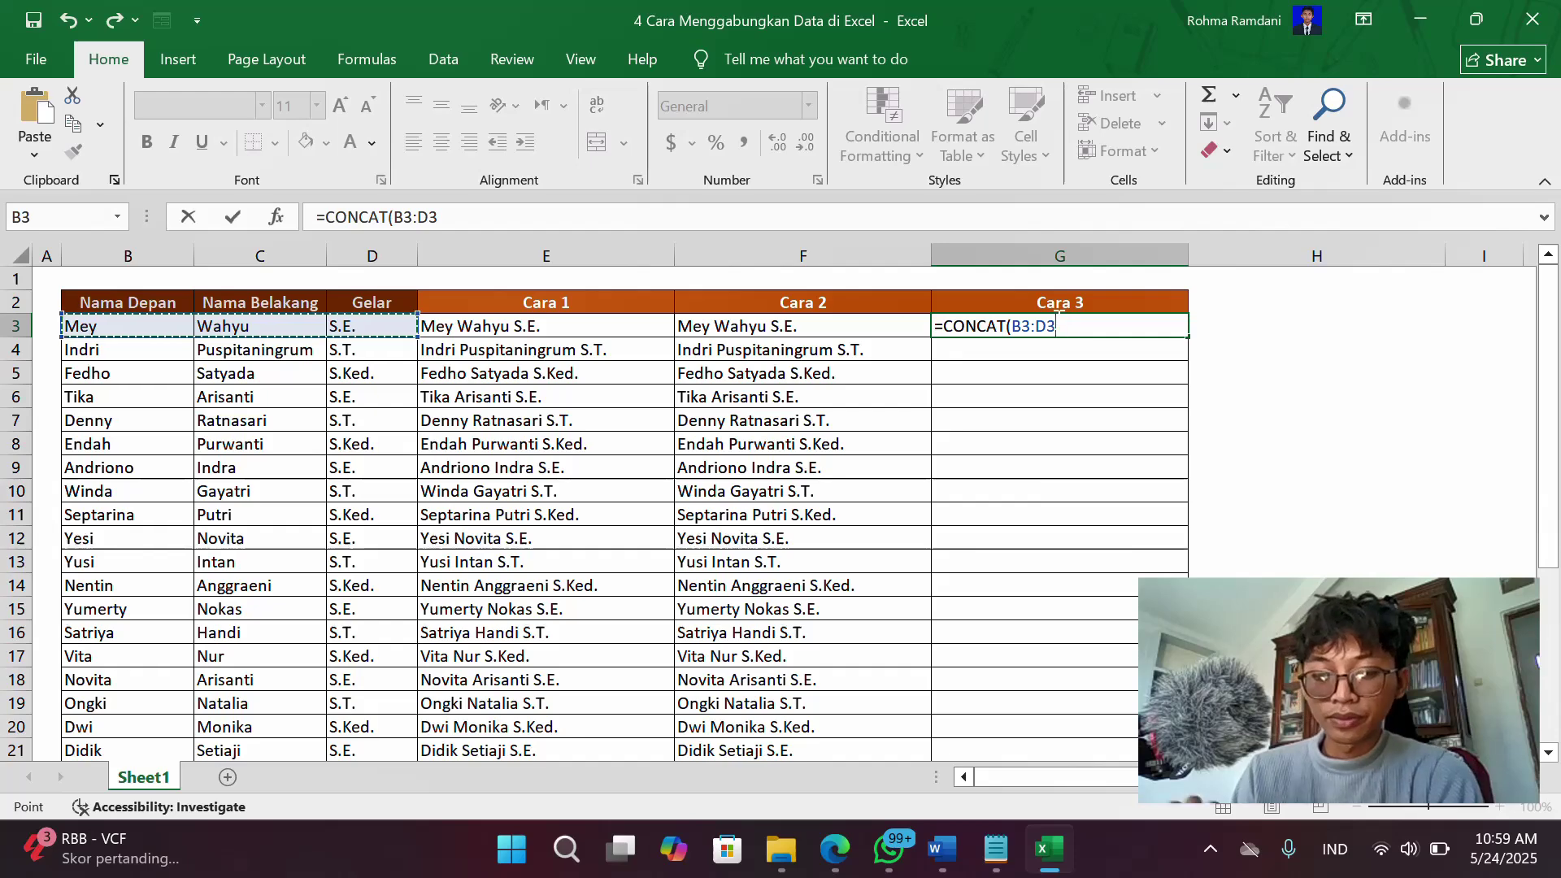
# - Erase the unfinished CONCAT formula from cell G3 and leave the cell empty
pyautogui.press('BackSpace')
pyautogui.press('BackSpace')
pyautogui.press('BackSpace')
pyautogui.press('BackSpace')
pyautogui.press('BackSpace')
pyautogui.press('BackSpace')
pyautogui.press('BackSpace')
pyautogui.press('BackSpace')
pyautogui.press('BackSpace')
pyautogui.press('BackSpace')
pyautogui.press('BackSpace')
pyautogui.press('BackSpace')
pyautogui.press('BackSpace')
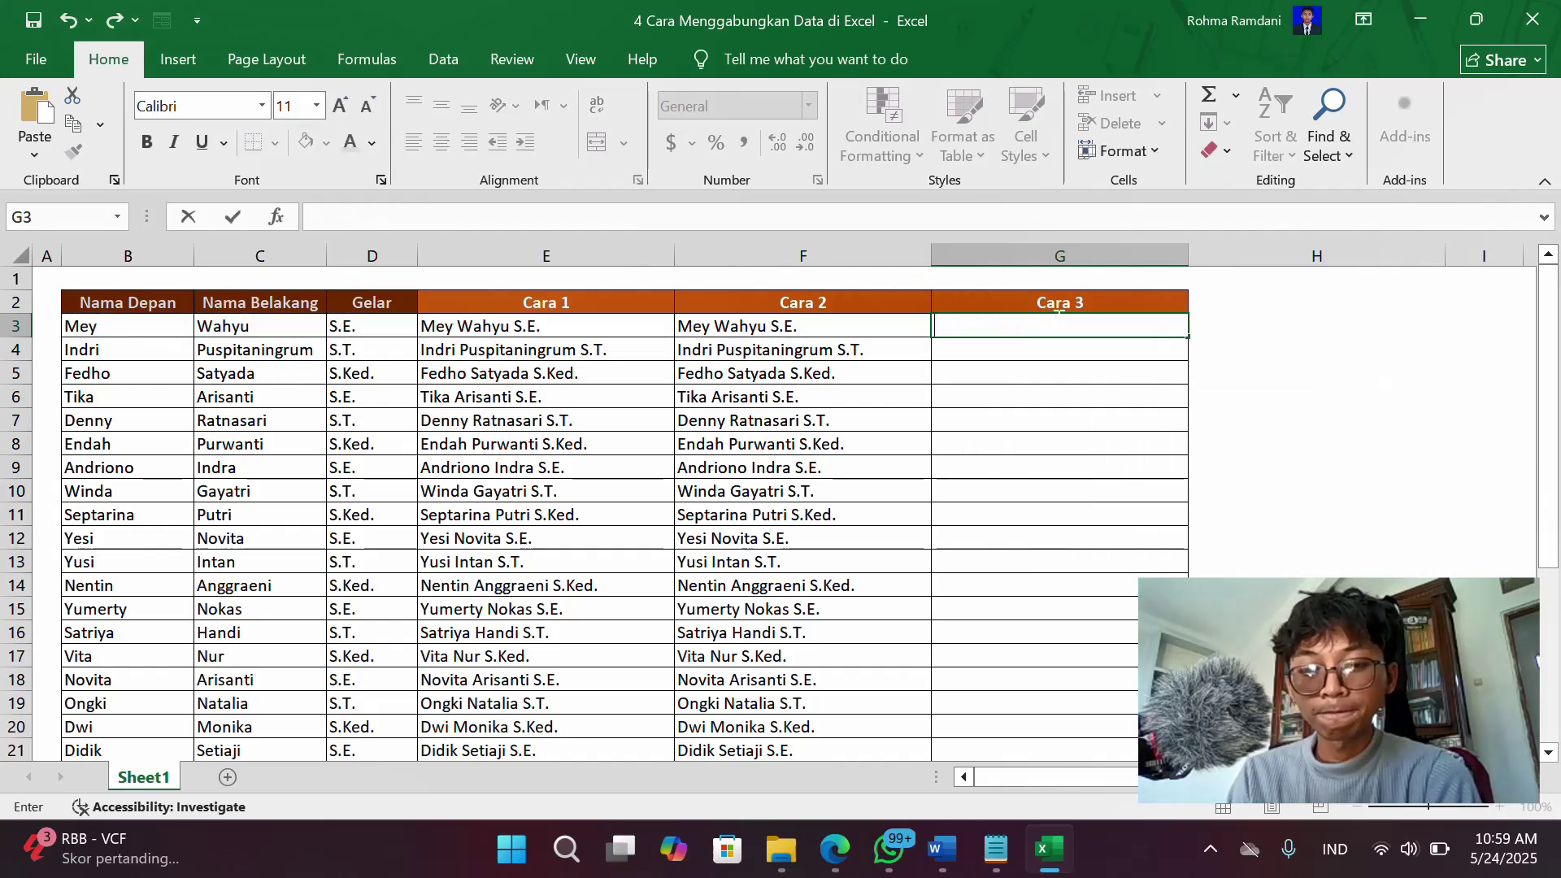
pyautogui.click(1044, 361)
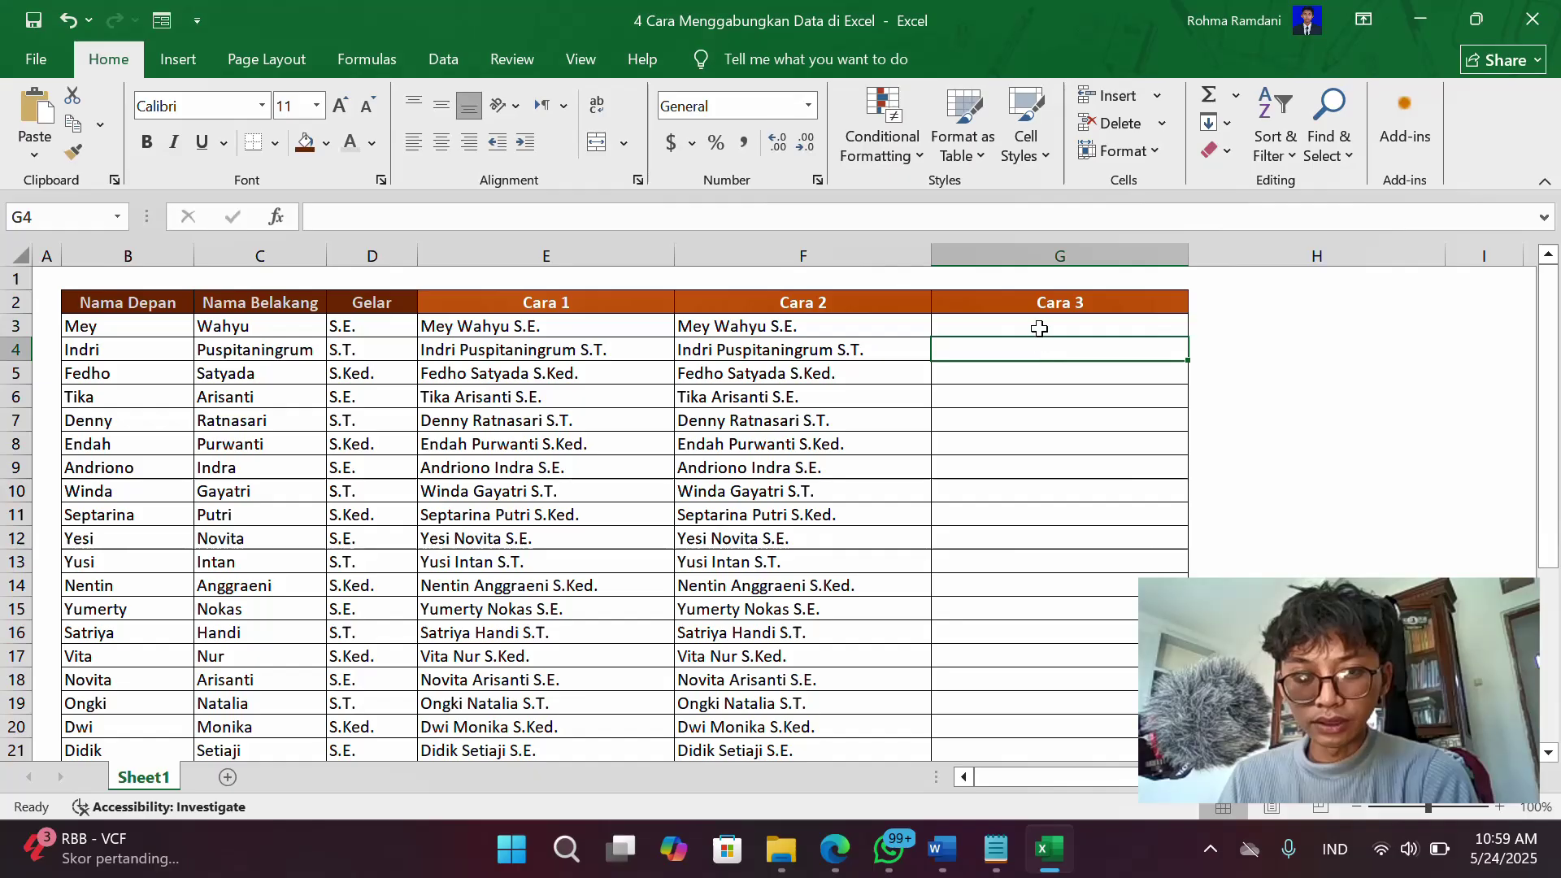
pyautogui.click(1037, 327)
pyautogui.click(1026, 404)
pyautogui.click(1019, 345)
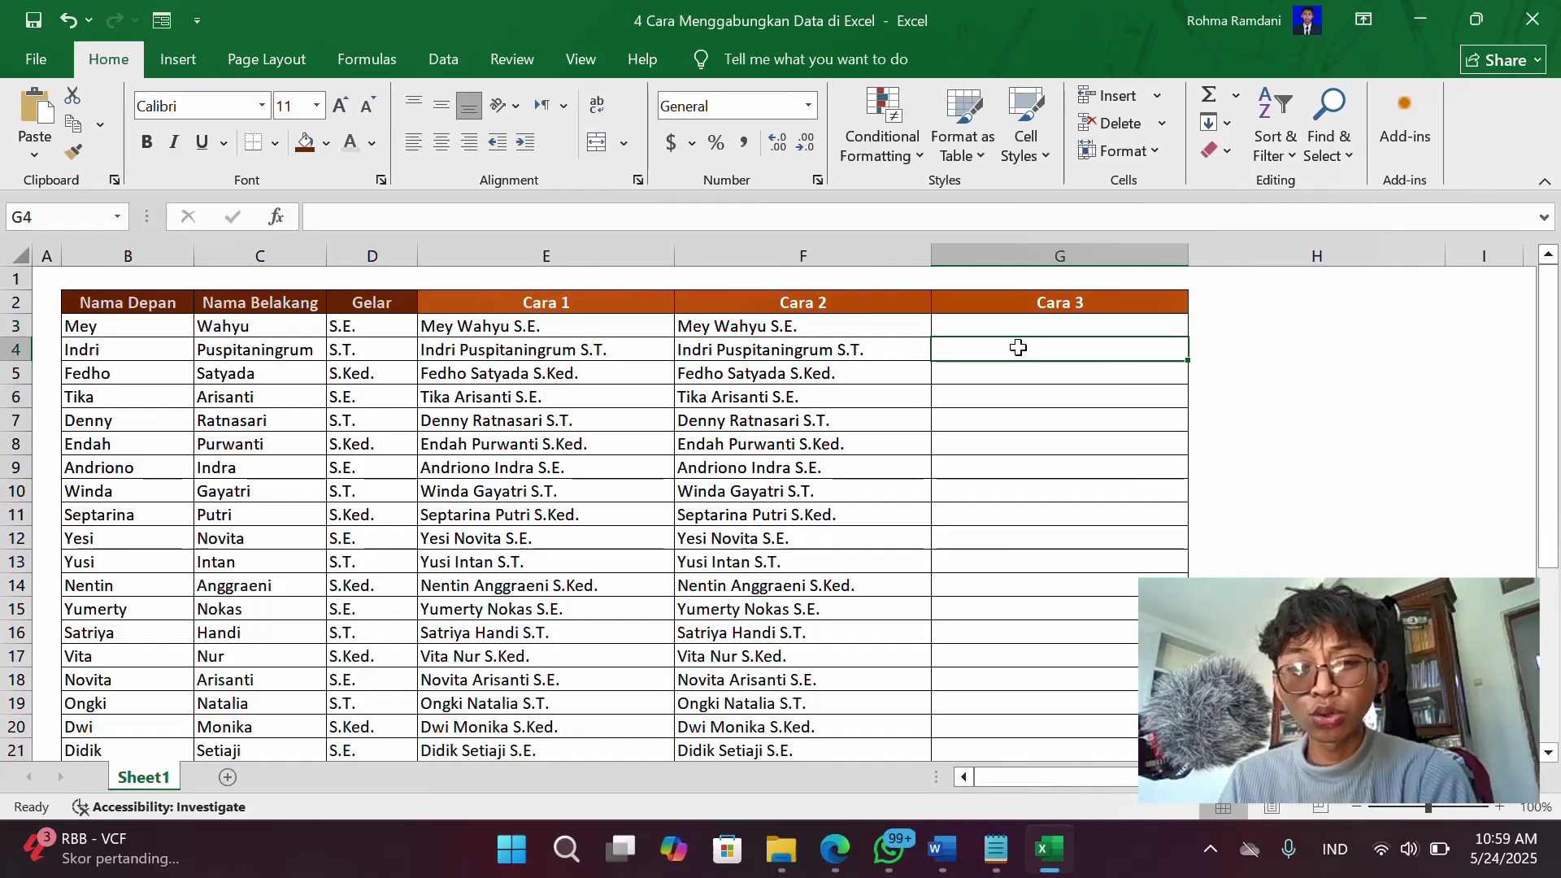
pyautogui.click(1027, 395)
pyautogui.click(1029, 373)
pyautogui.click(1030, 346)
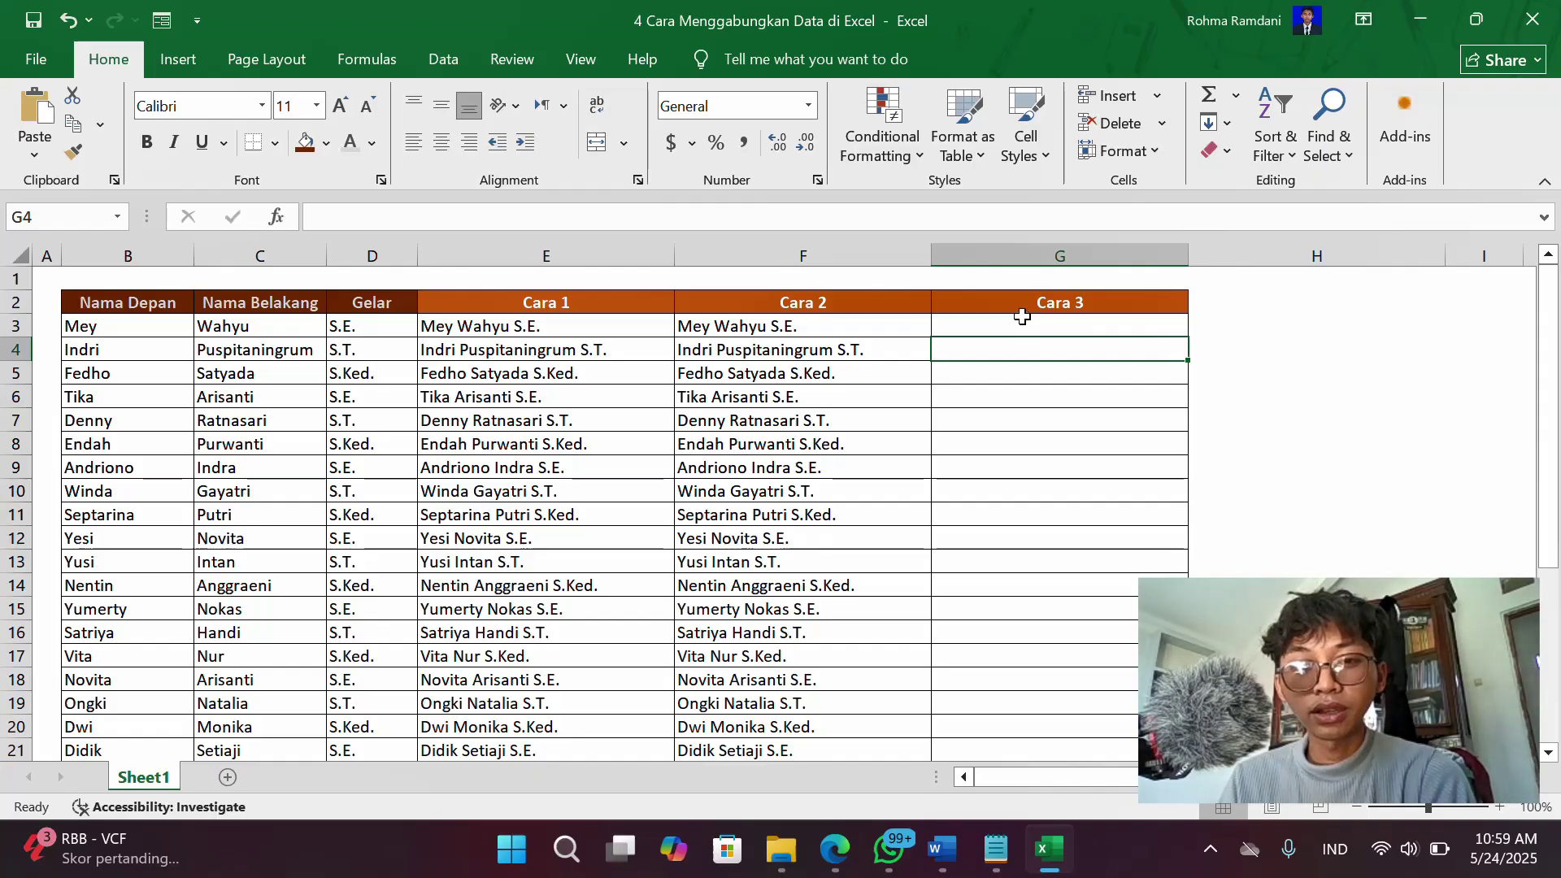
pyautogui.click(1022, 316)
pyautogui.press('Return')
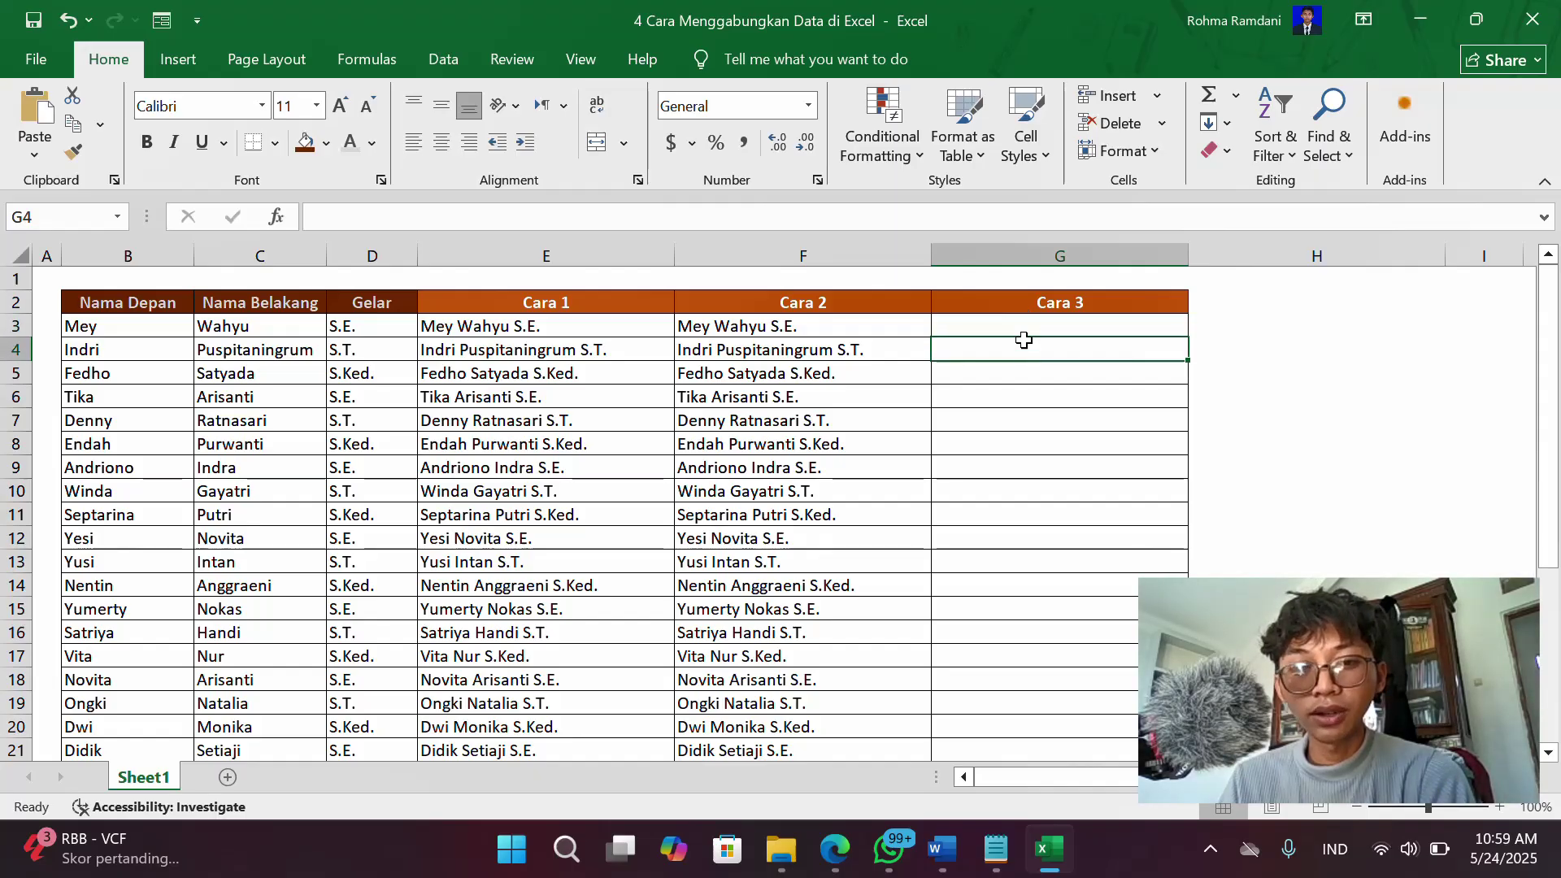